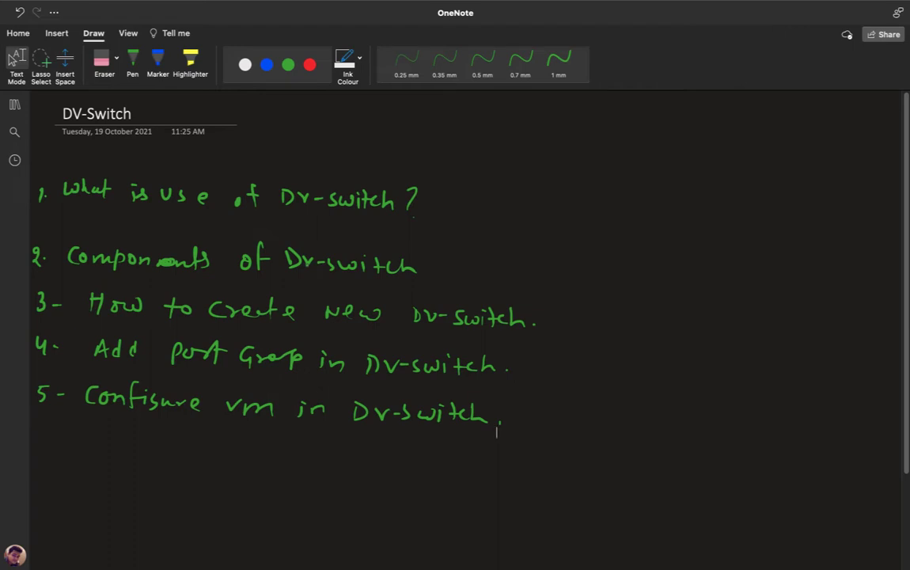
click(132, 62)
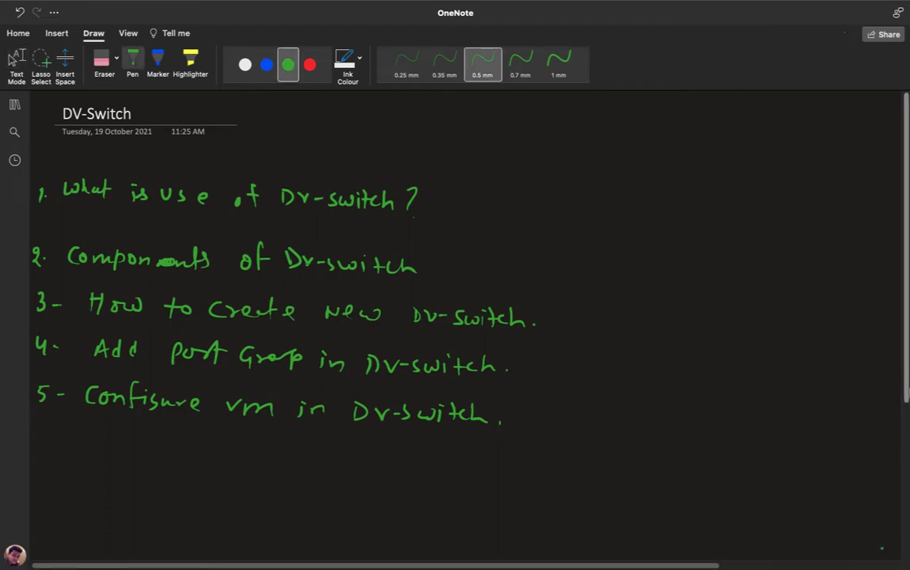
scroll(802, 459, down, 5)
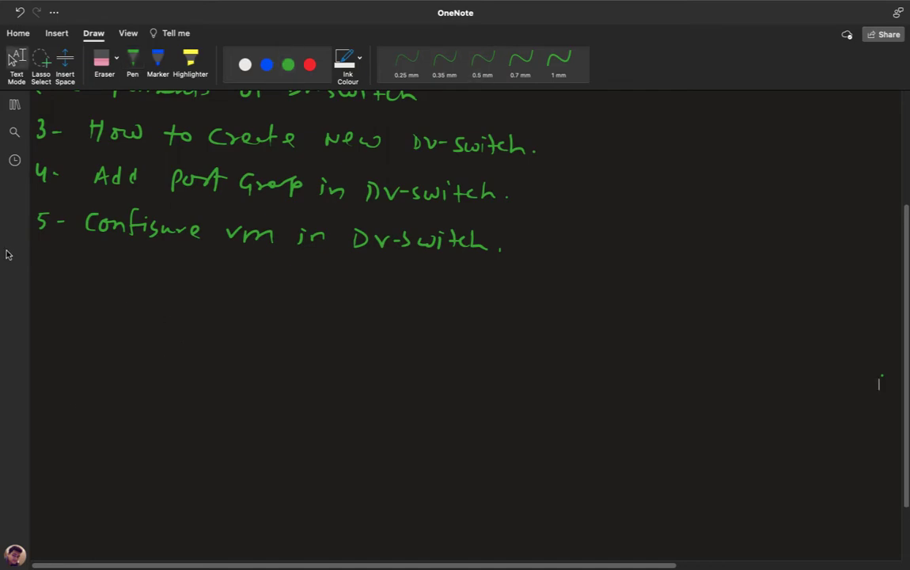
- Switch to the VMware Hands-on Labs desktop and log in to vSphere in Google Chrome using Windows session authentication
key(ctrl+Left)
key(ctrl+Right)
key(ctrl+Right)
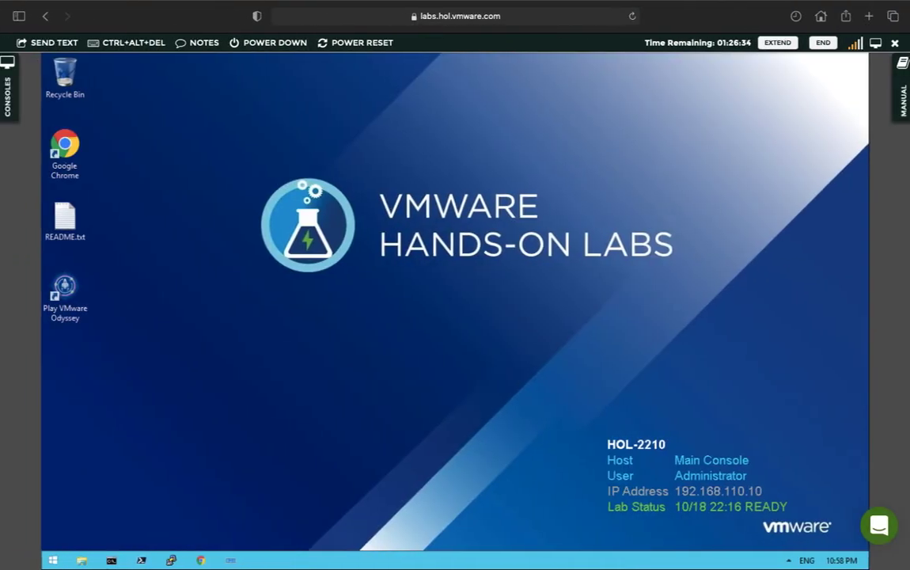
right_click(457, 310)
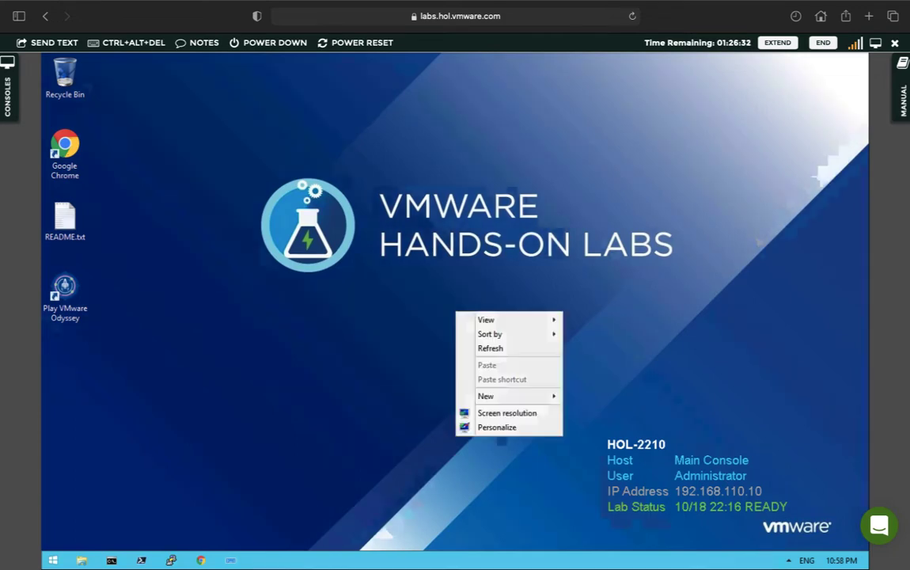
click(80, 155)
double_click(79, 155)
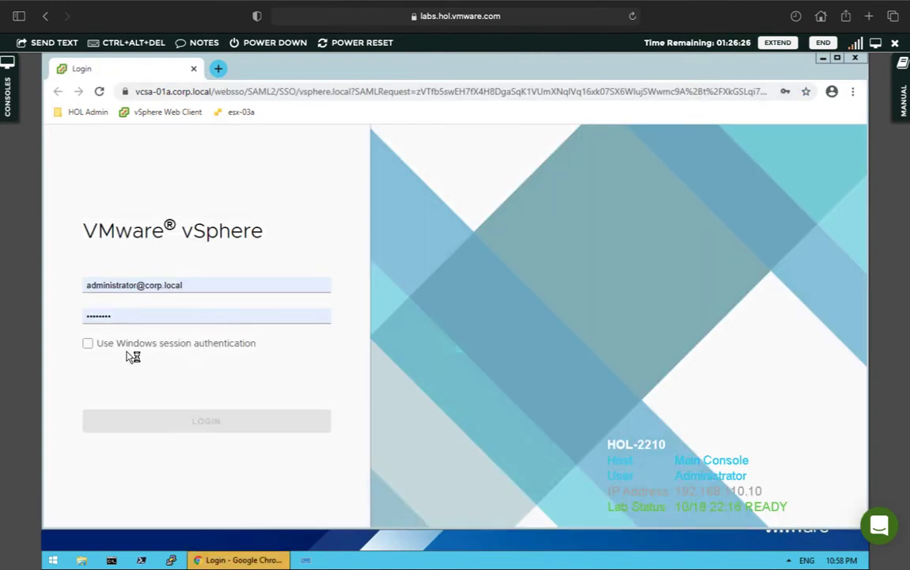
click(88, 345)
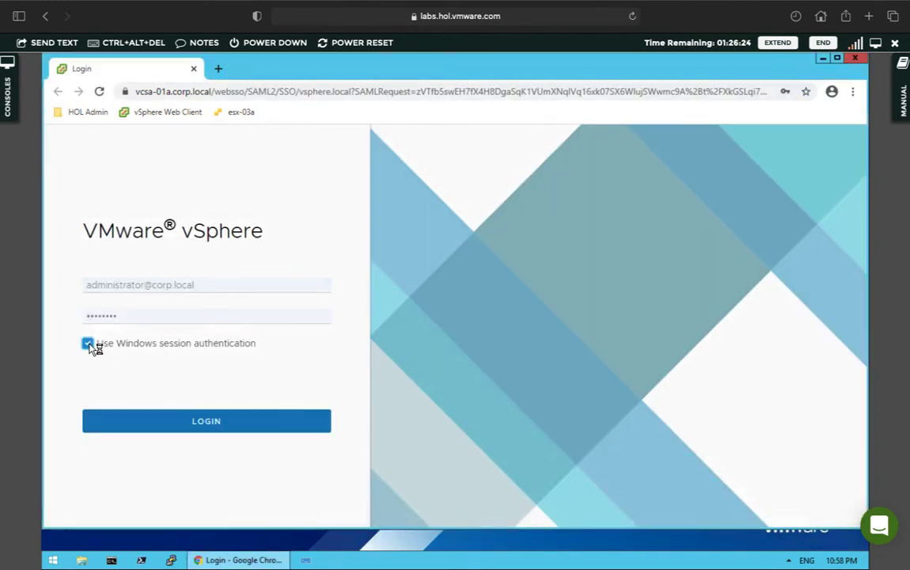
click(219, 423)
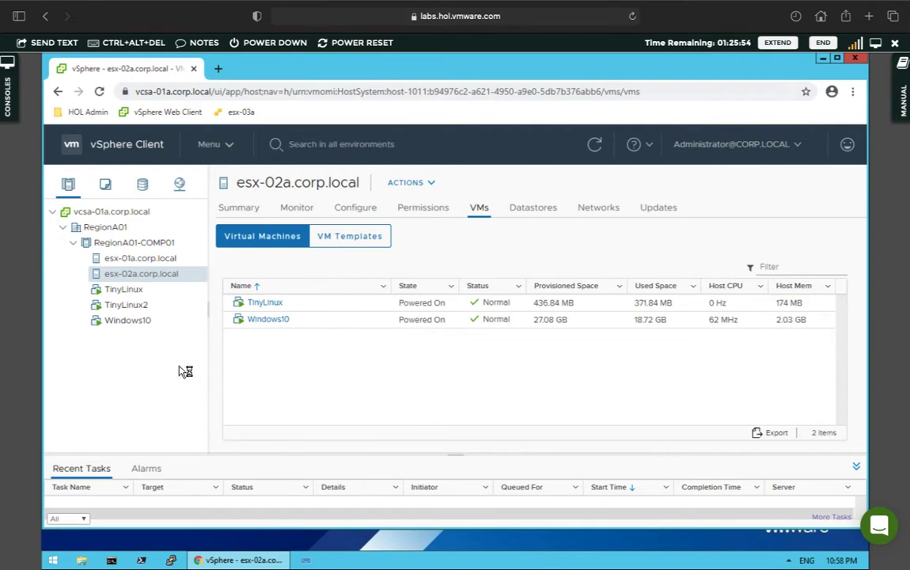
right_click(129, 245)
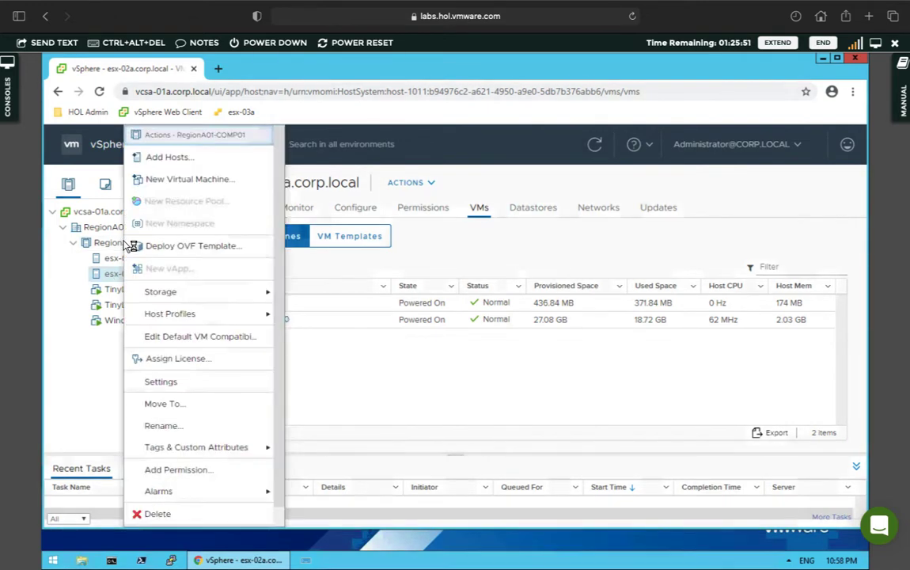
click(98, 373)
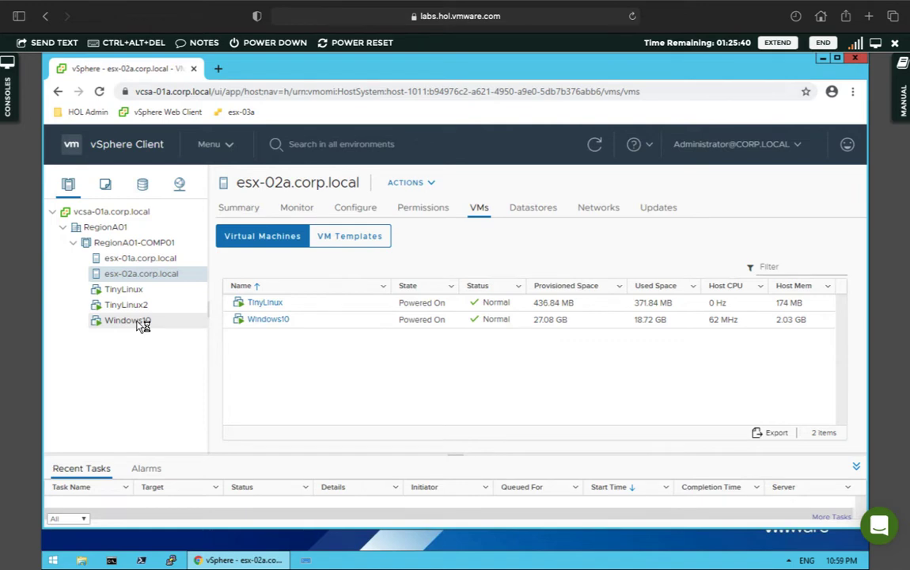
right_click(107, 229)
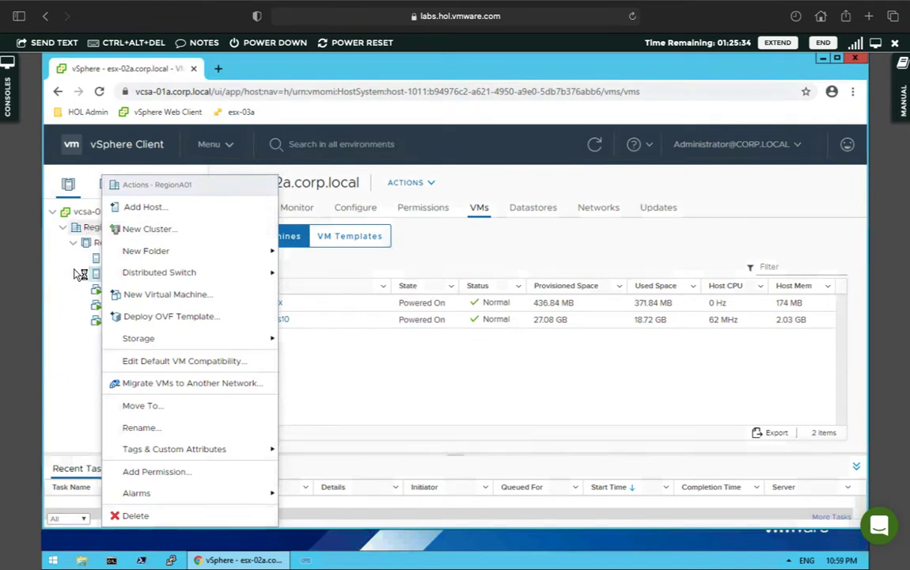
click(79, 222)
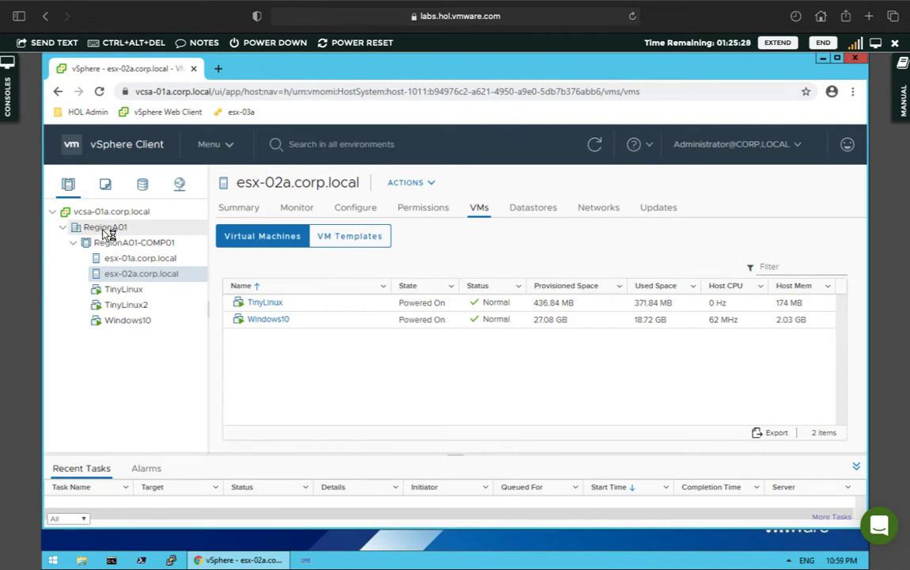
- Start a new distributed switch in the RegionA01 datacenter, named Training-Switch, with version 7.0.0 - ESXi 7.0 and later
right_click(109, 230)
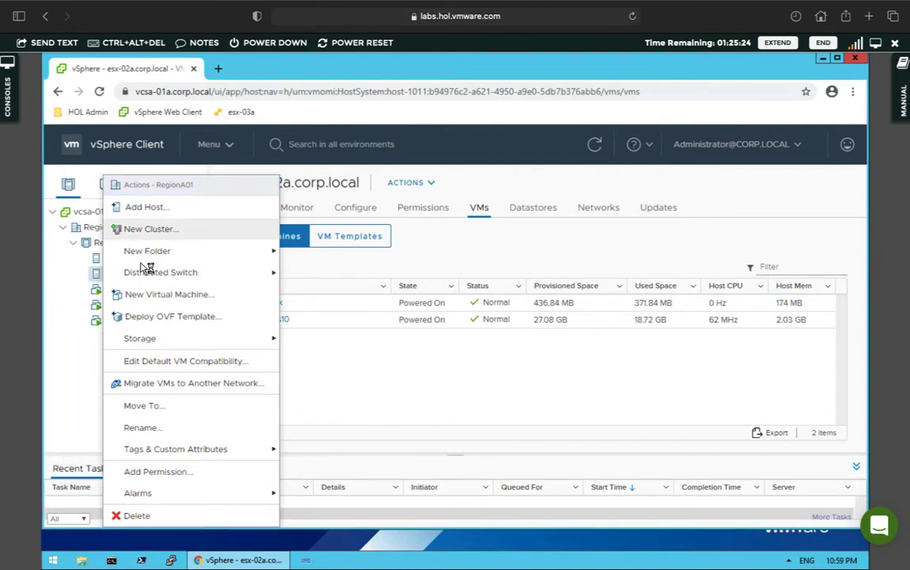
mouse_move(150, 277)
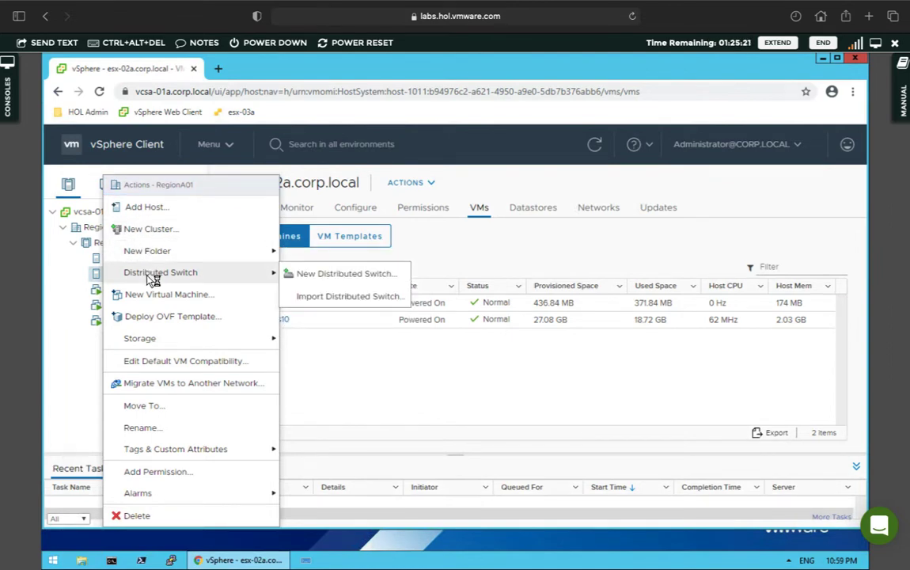
click(338, 274)
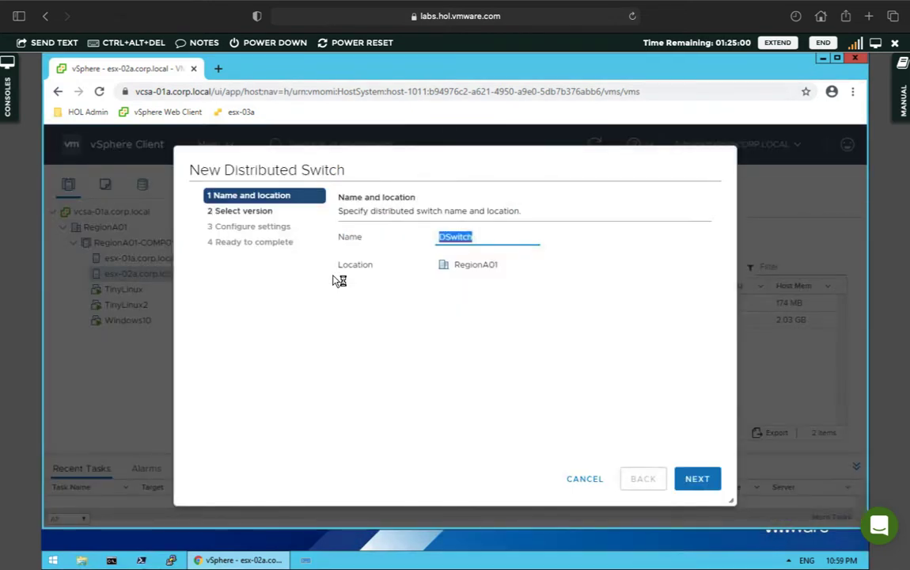
text(Trainin)
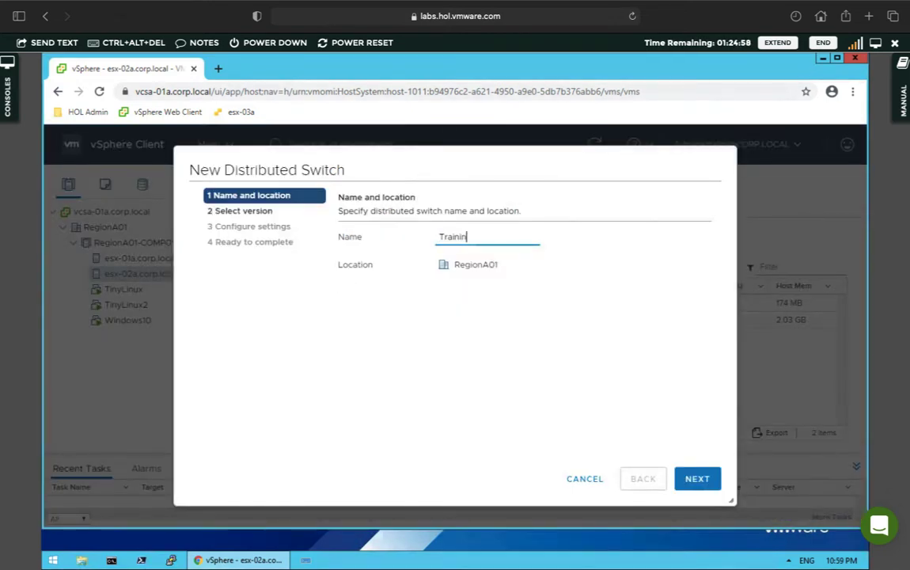
text(g-Switc)
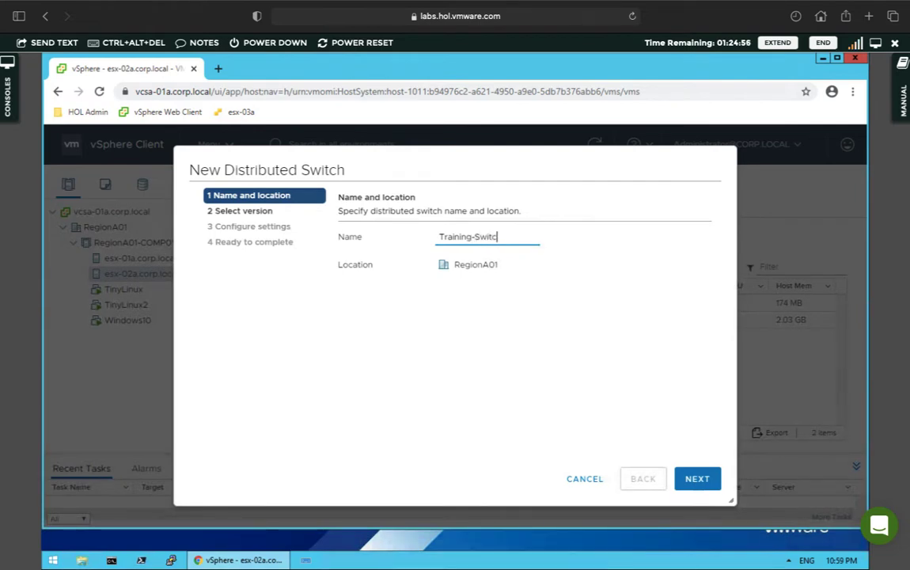
text(h)
click(695, 479)
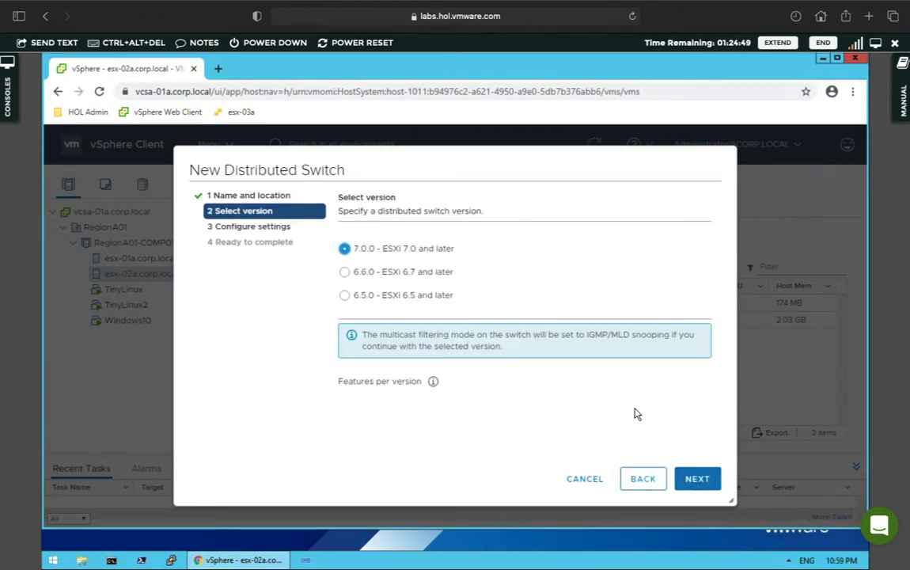
click(698, 479)
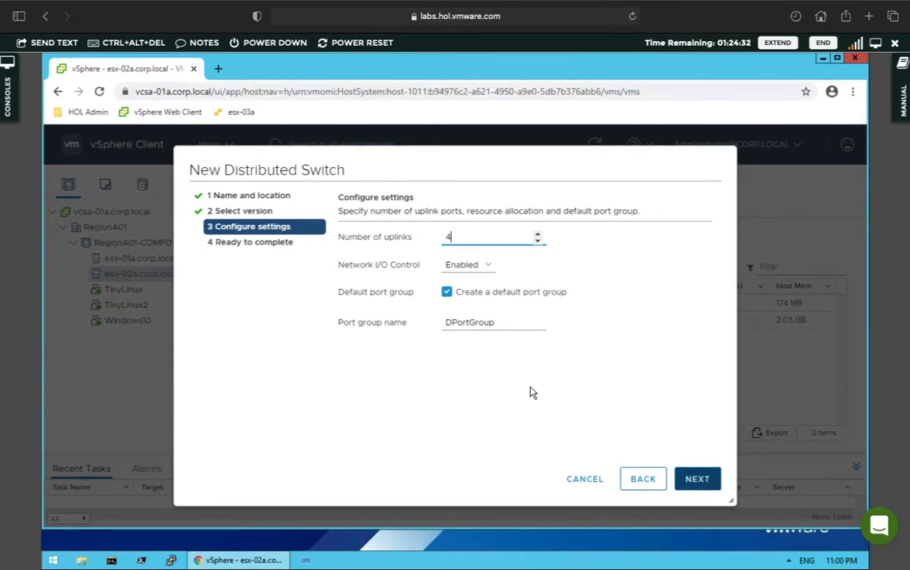
- Name the default port group HR, keep 4 uplinks and Network I/O Control enabled, and finish creating the distributed switch
drag(495, 322, 431, 320)
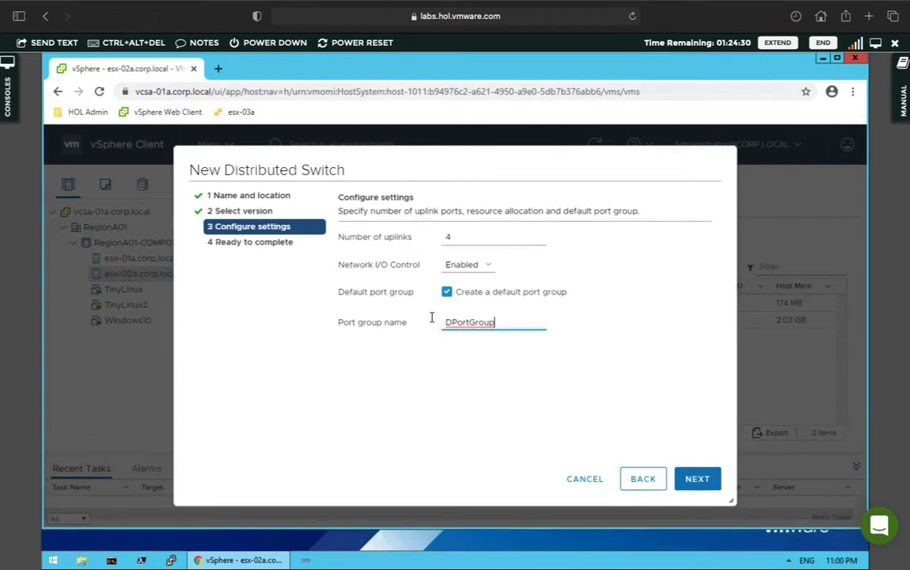
key(BackSpace)
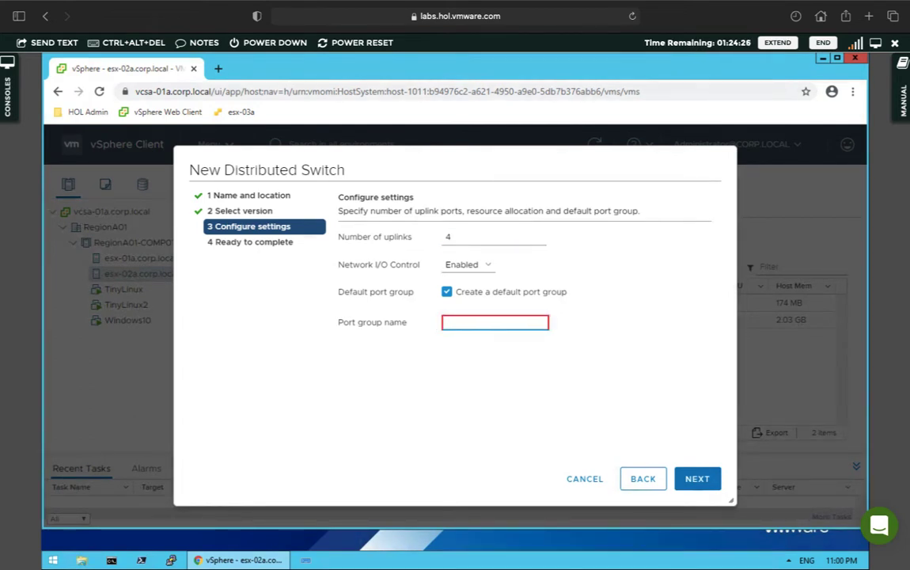
text(HR)
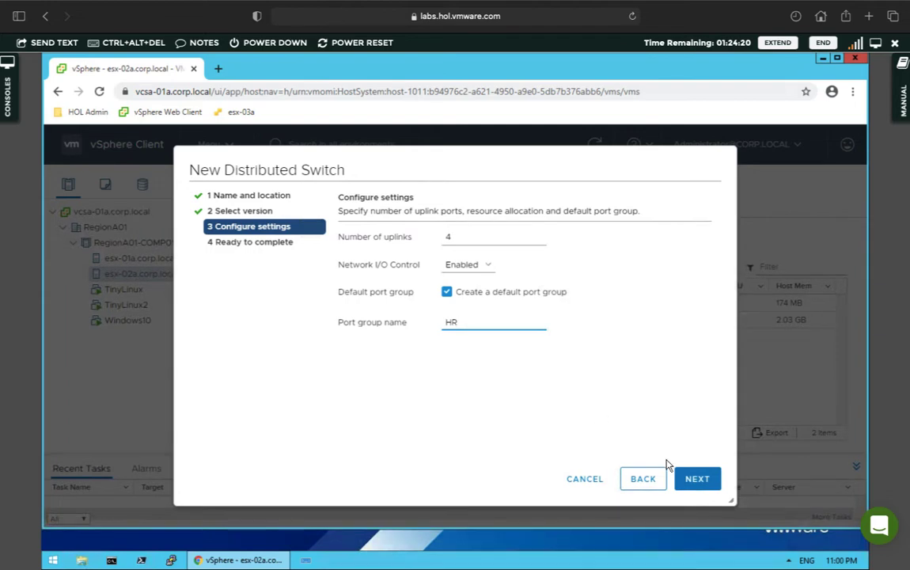
click(698, 479)
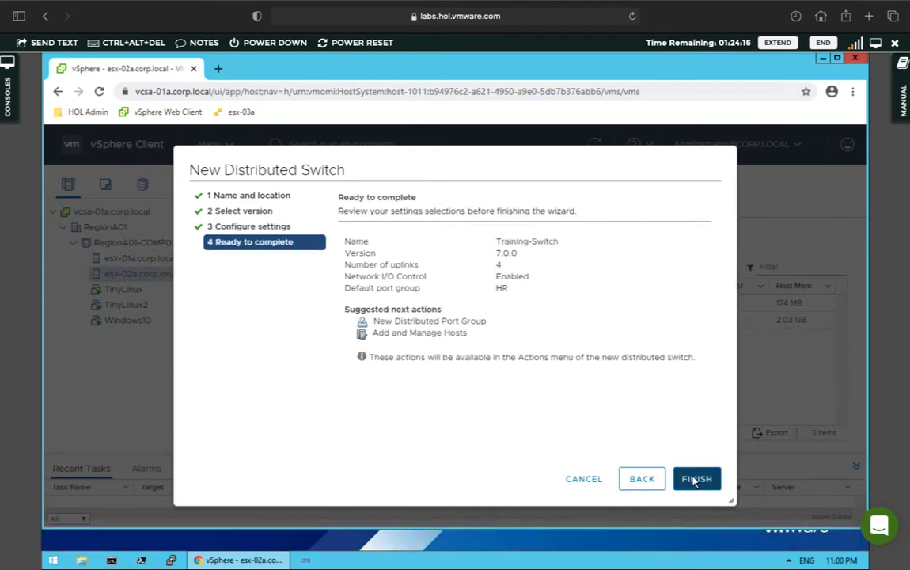
click(696, 479)
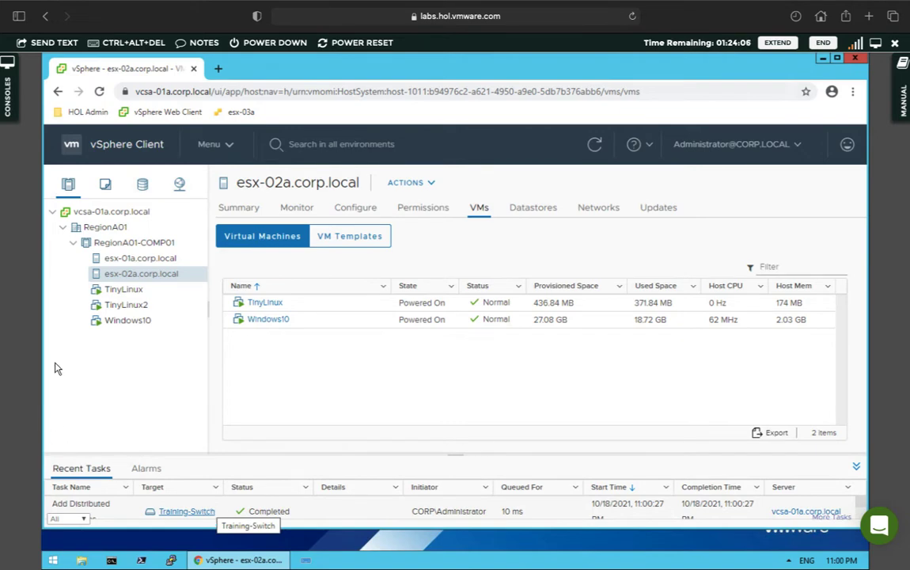
- Show the networking inventory, expand the RegionA01 datacenter and open the summary of Training-Switch
click(133, 241)
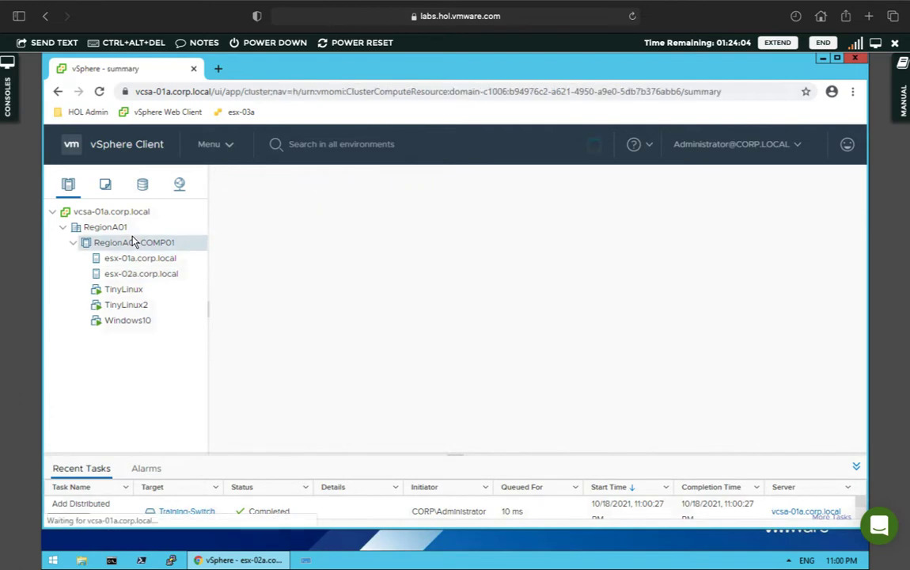
click(182, 185)
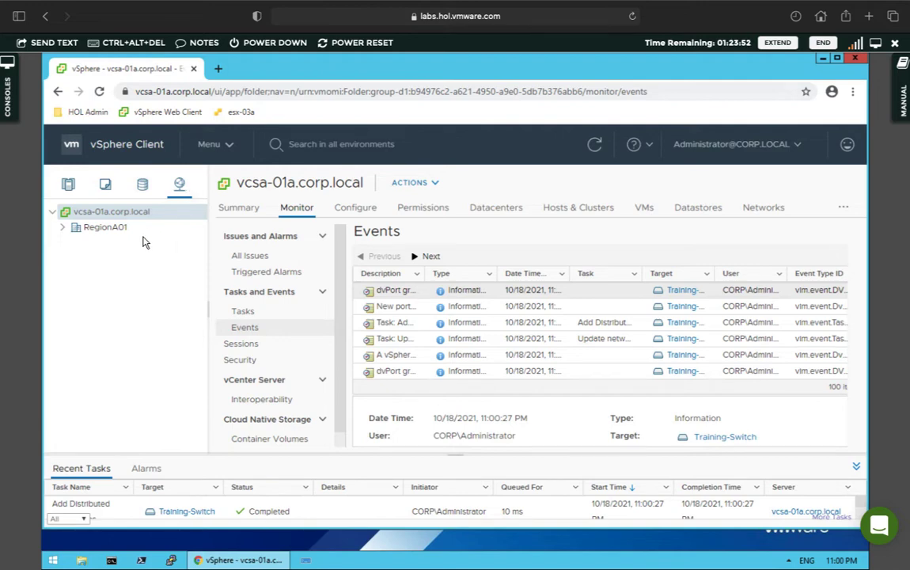
click(64, 228)
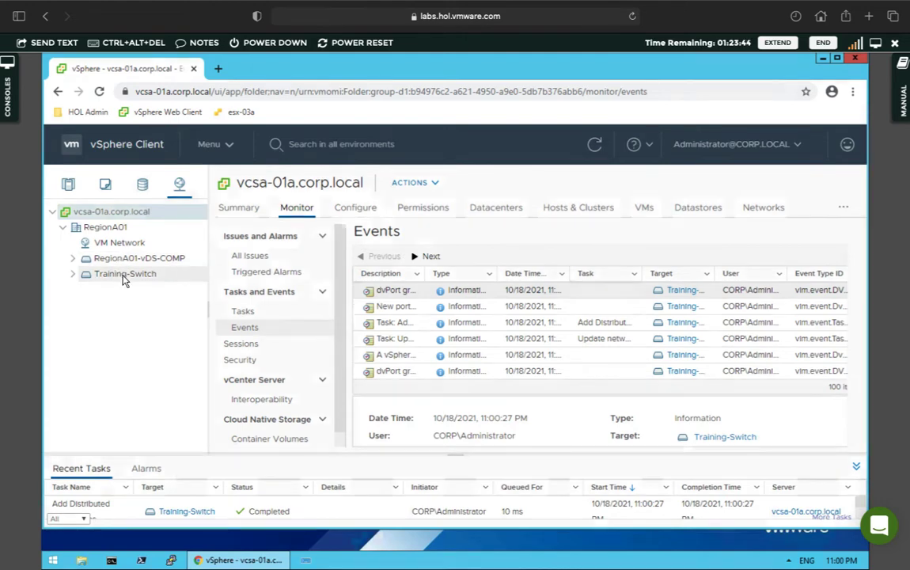
click(124, 280)
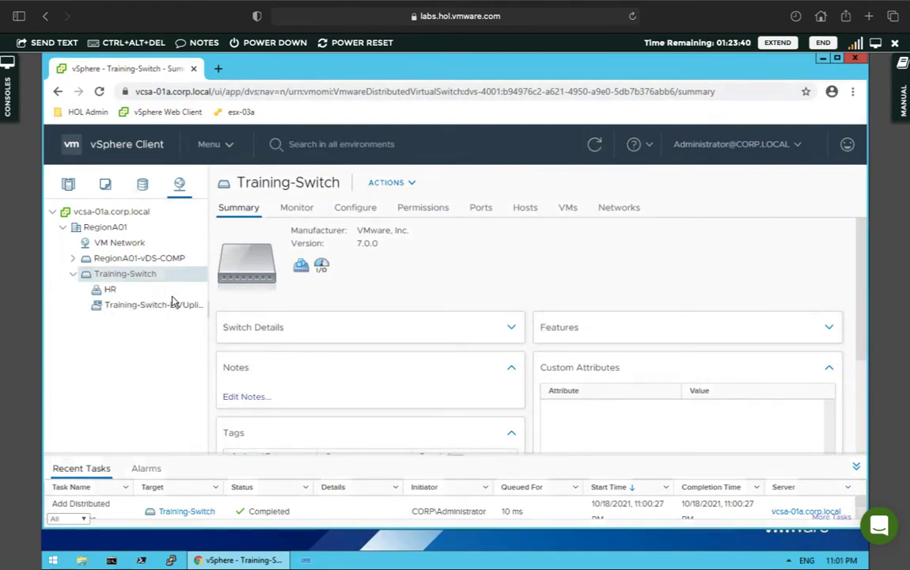
- Examine the VMs, hosts and available actions of the HR port group, and return to the Training-Switch summary
click(111, 291)
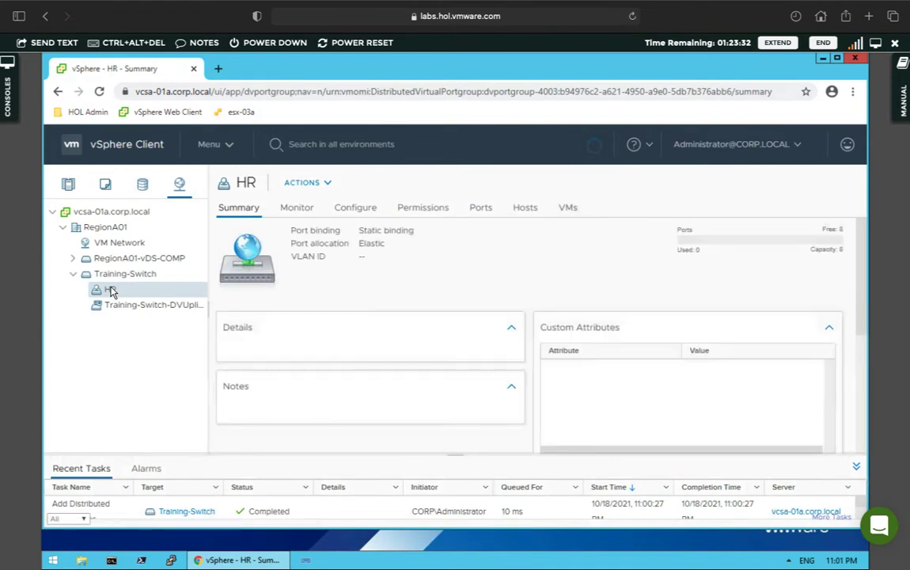
click(570, 210)
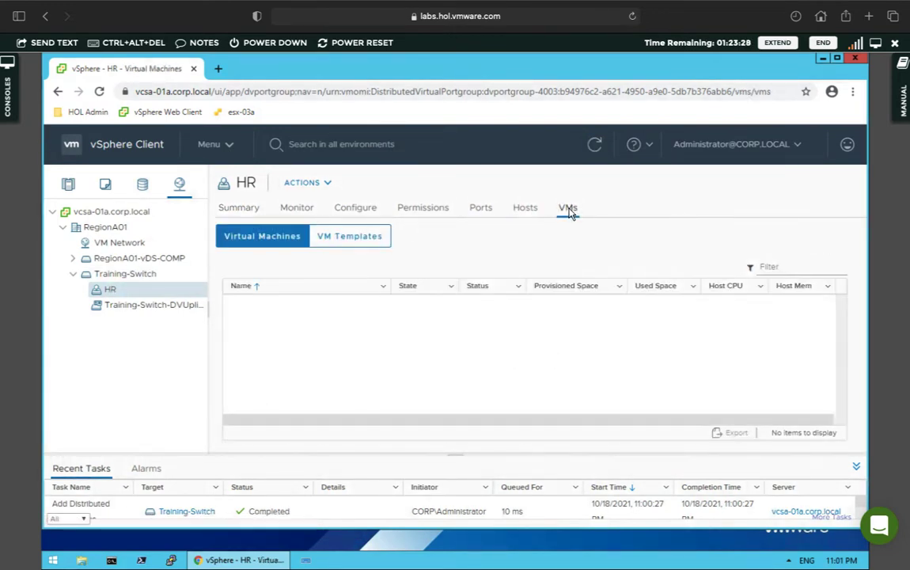
click(525, 210)
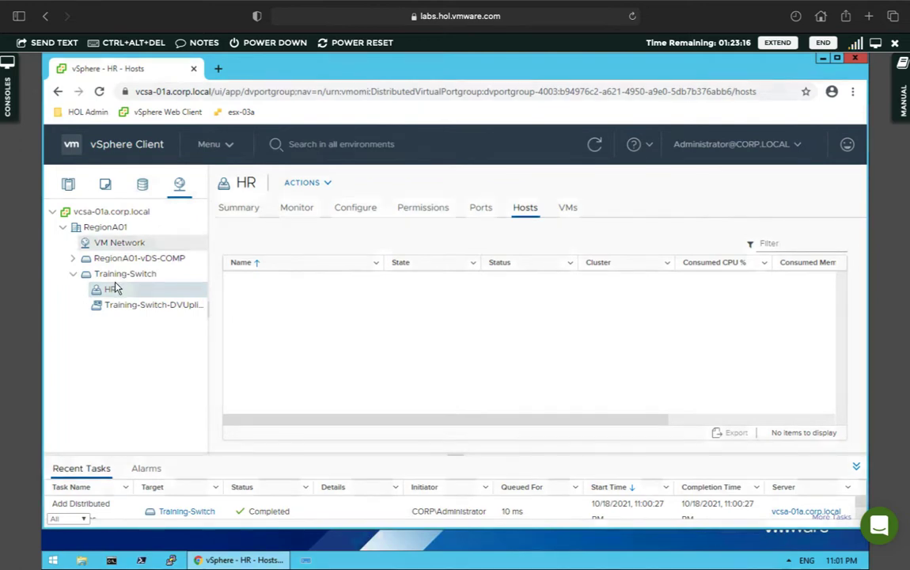
click(570, 209)
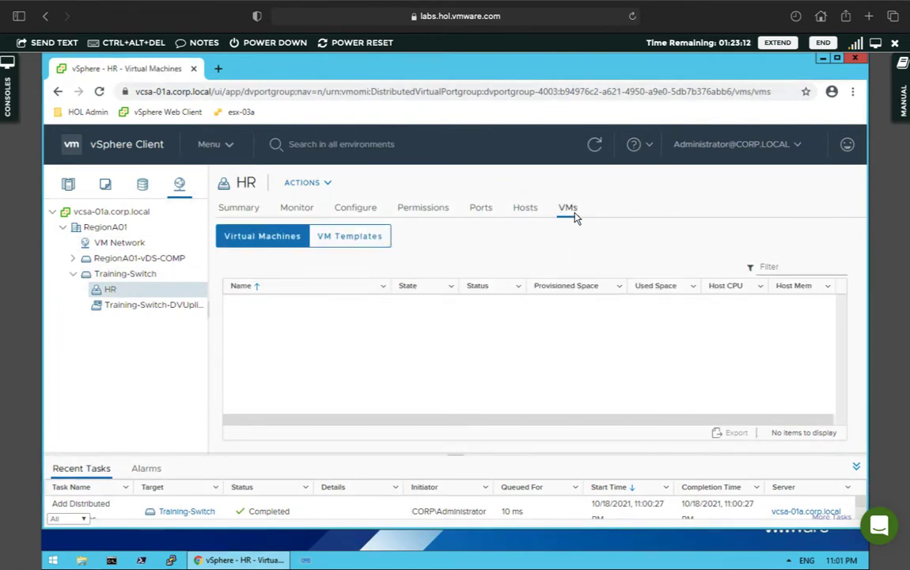
click(528, 209)
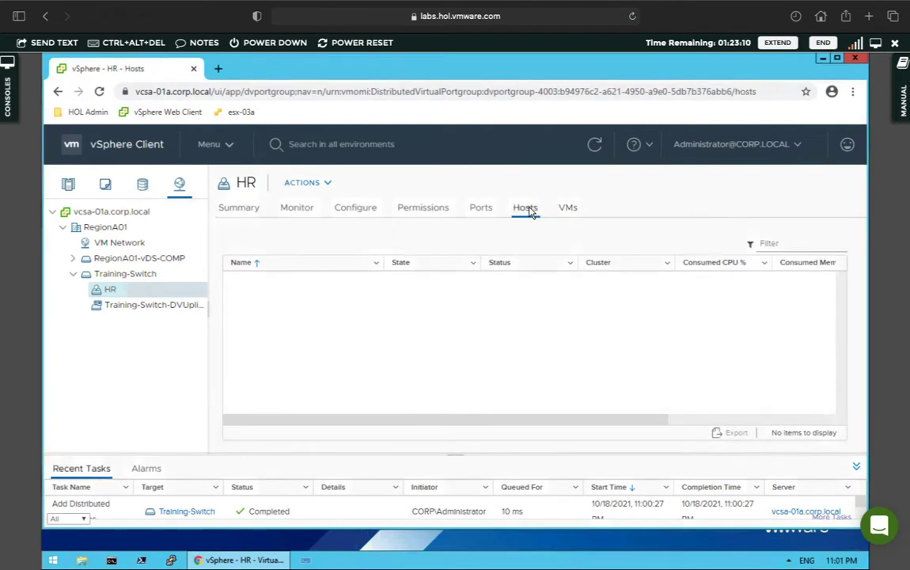
click(320, 184)
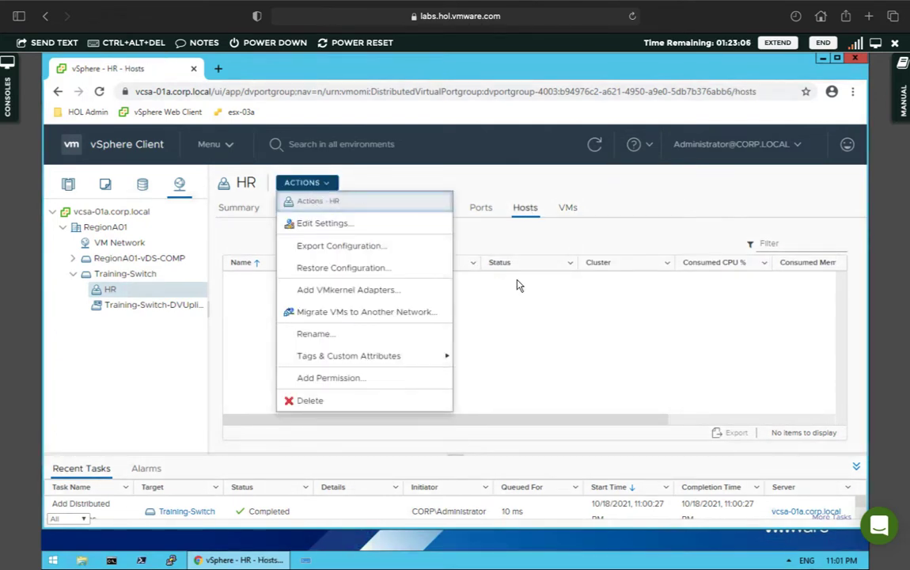
key(Escape)
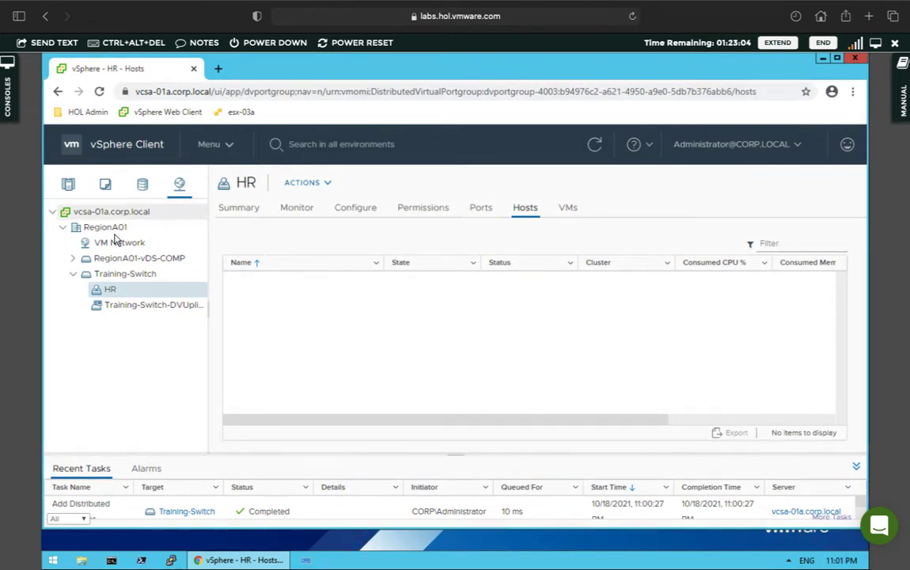
click(121, 276)
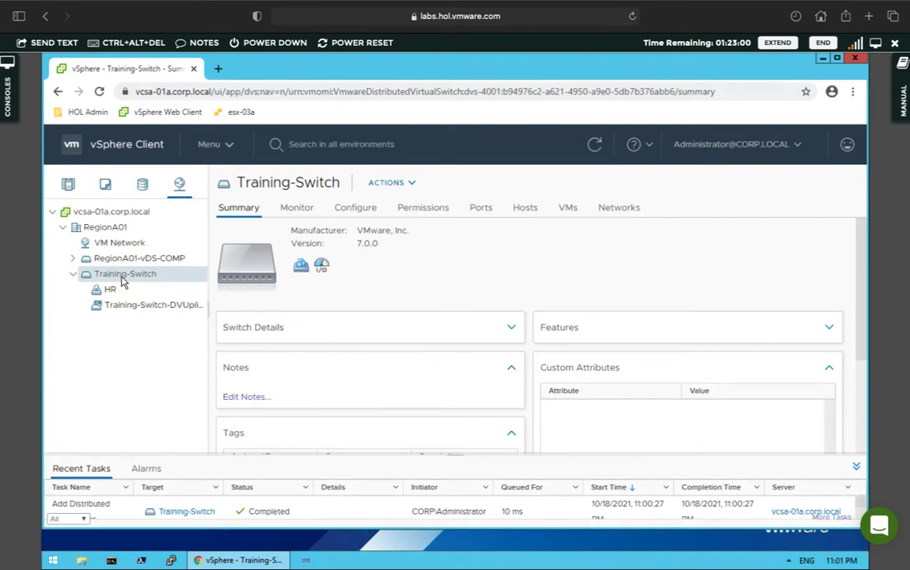
- Start adding hosts to Training-Switch and select both compatible hosts, esx-01a.corp.local and esx-02a.corp.local
right_click(122, 283)
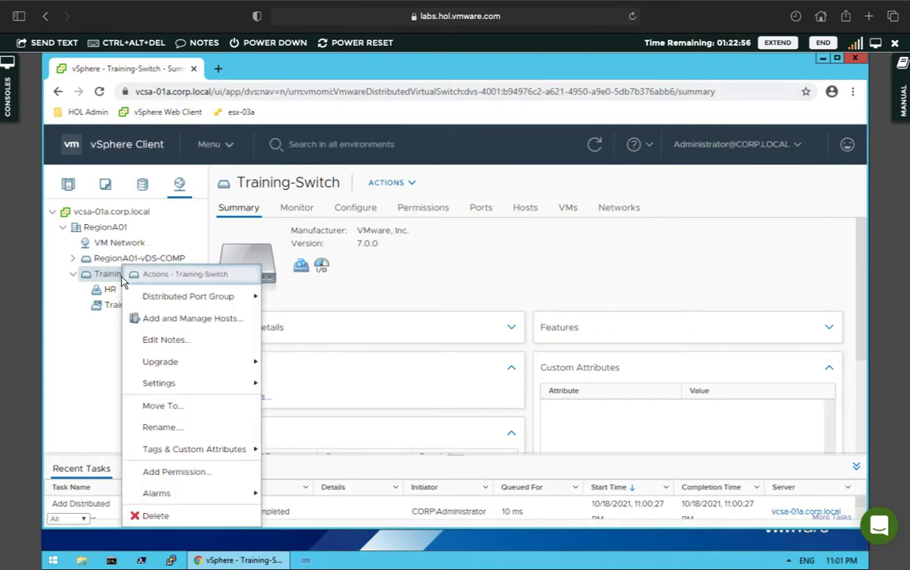
click(158, 325)
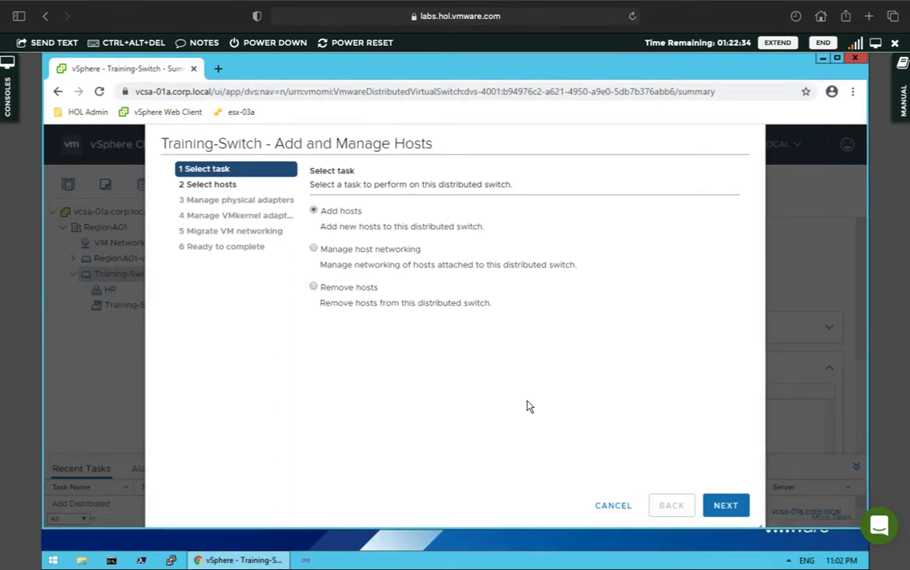
click(726, 507)
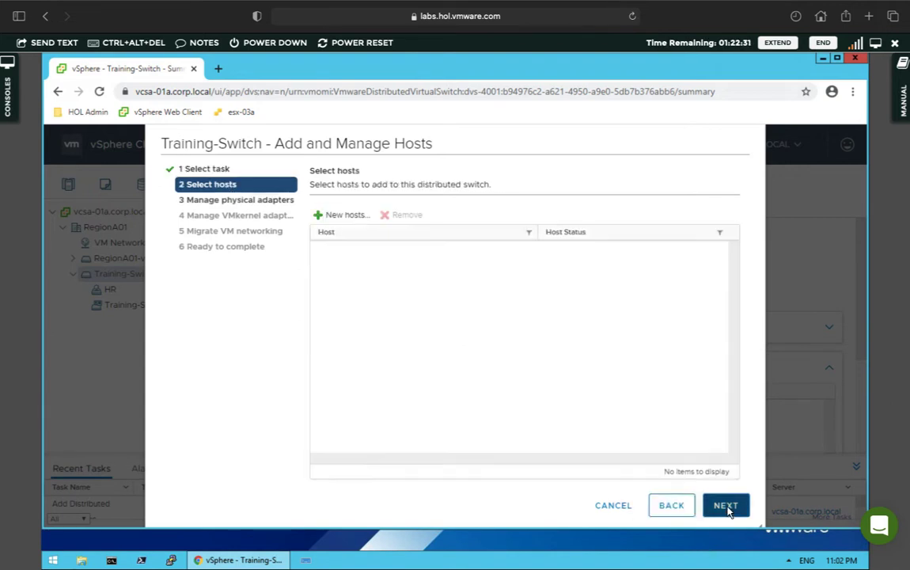
click(343, 219)
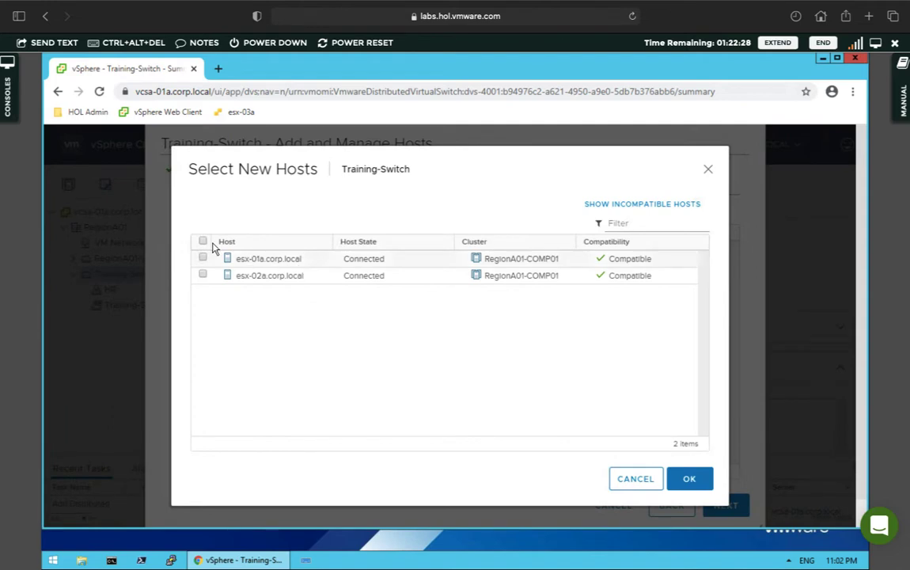
click(203, 240)
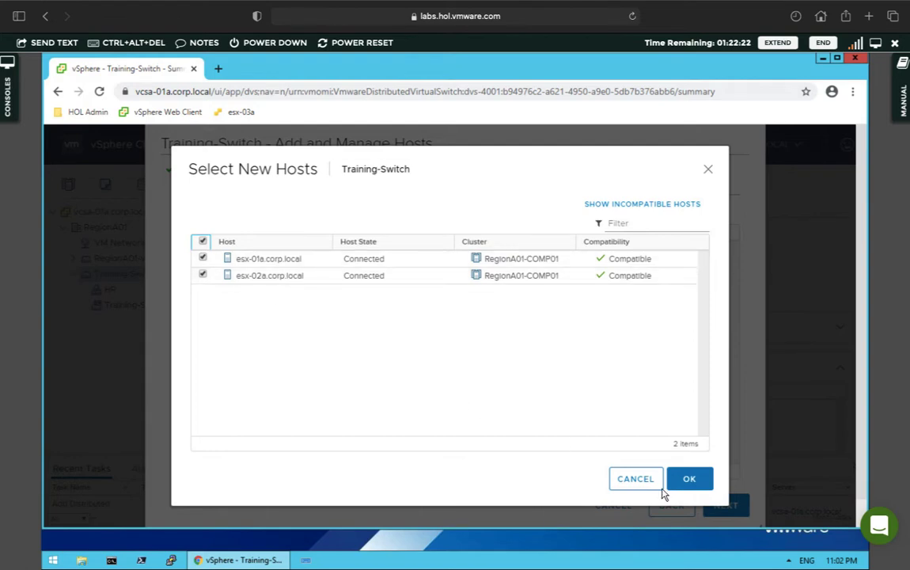
click(691, 480)
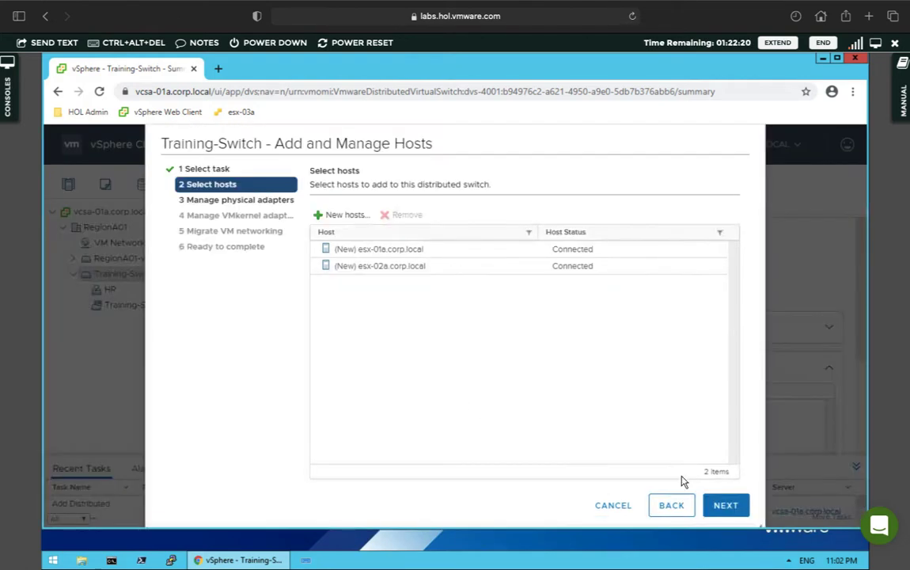
click(725, 507)
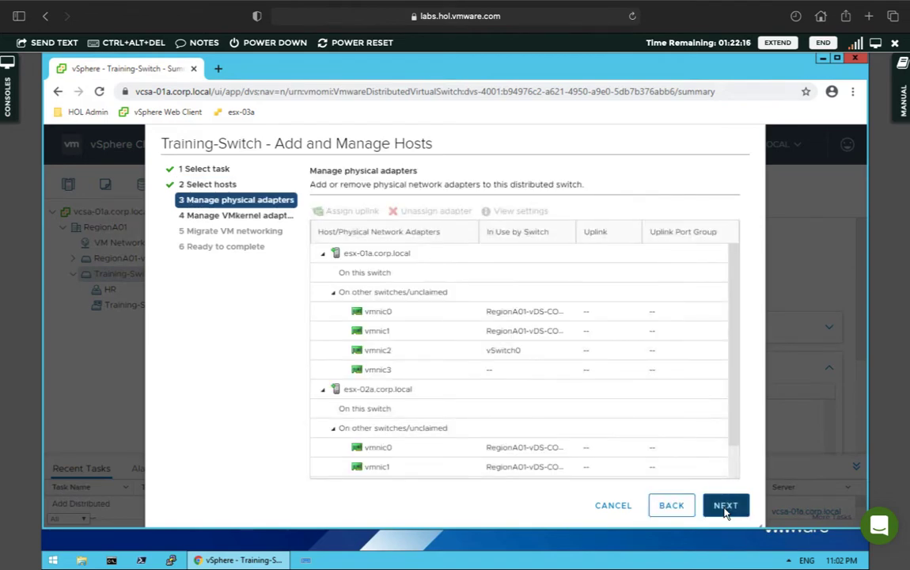
- Continue without assigning physical adapters to uplinks, and leave all VMkernel adapters set to Do not migrate
click(726, 507)
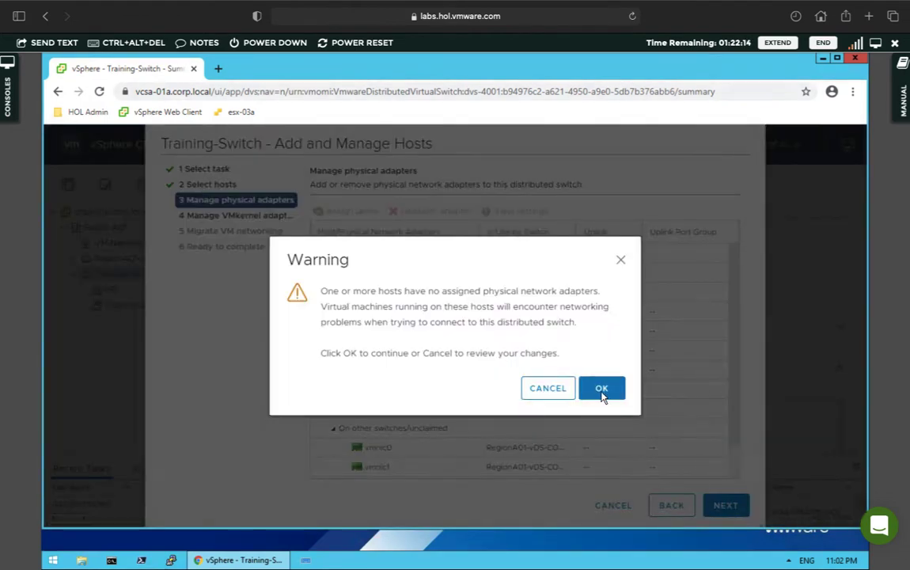
click(602, 388)
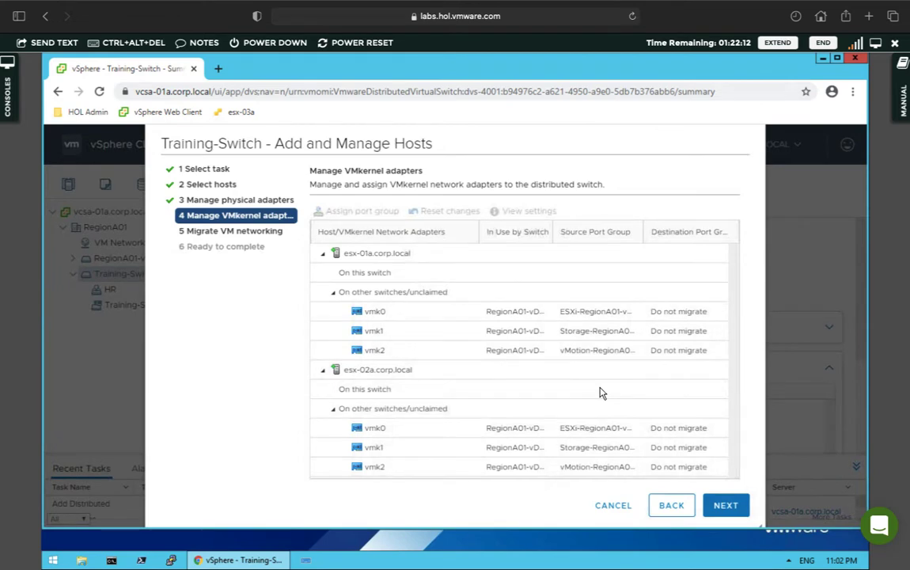
click(725, 506)
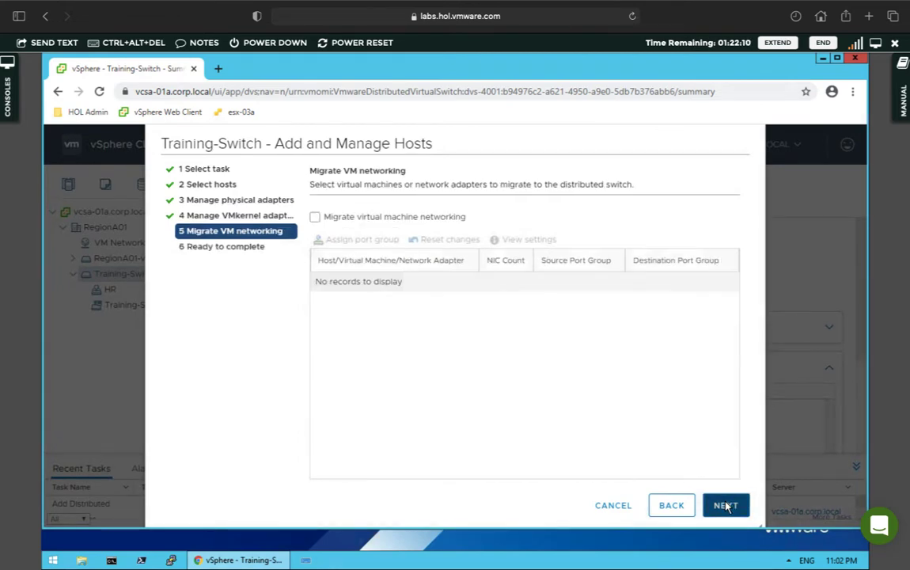
click(315, 219)
click(315, 218)
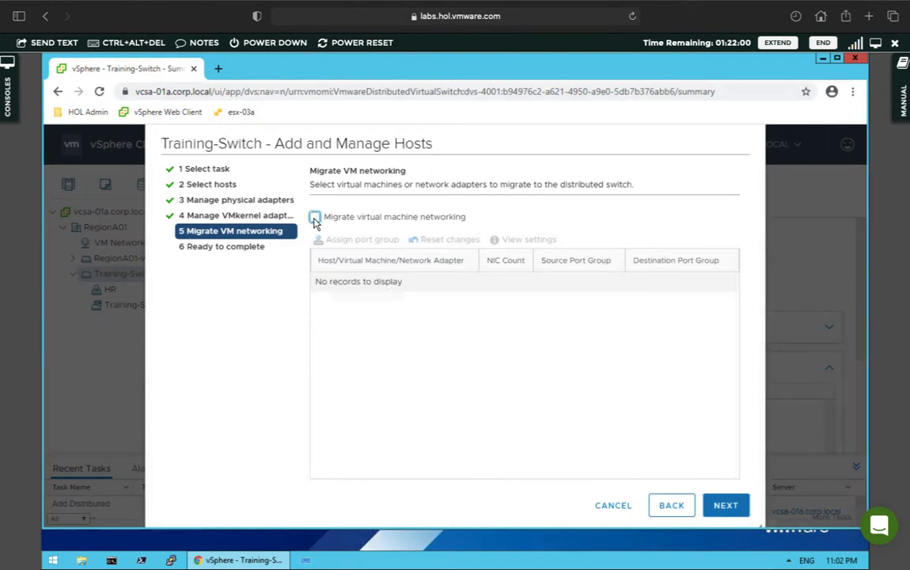
click(315, 219)
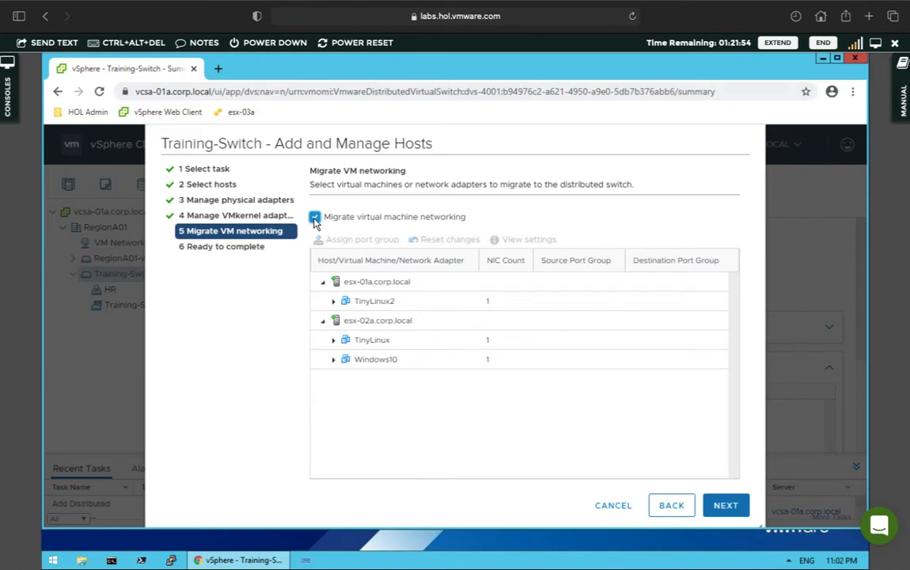
click(314, 218)
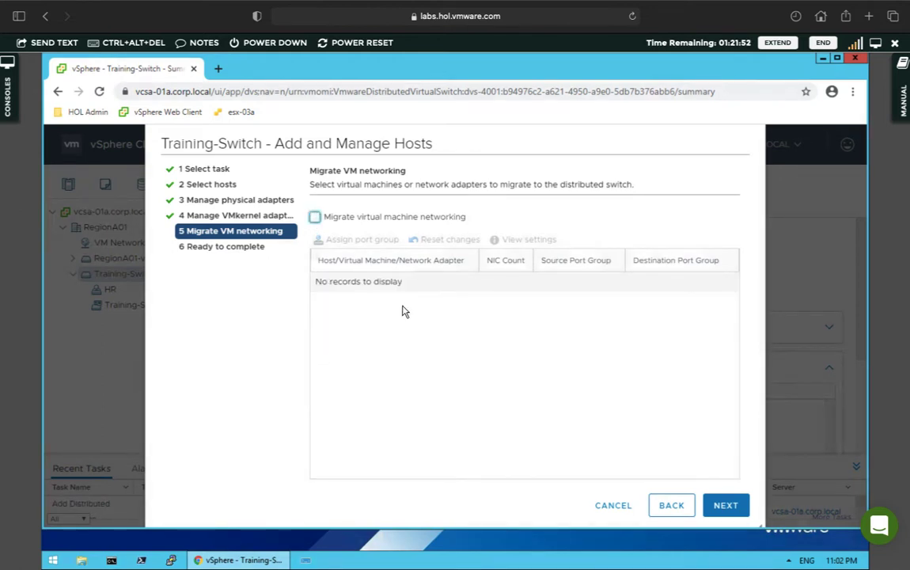
- Finish adding the hosts without migrating virtual machine networking, and check the hosts and VMs of Training-Switch
click(712, 507)
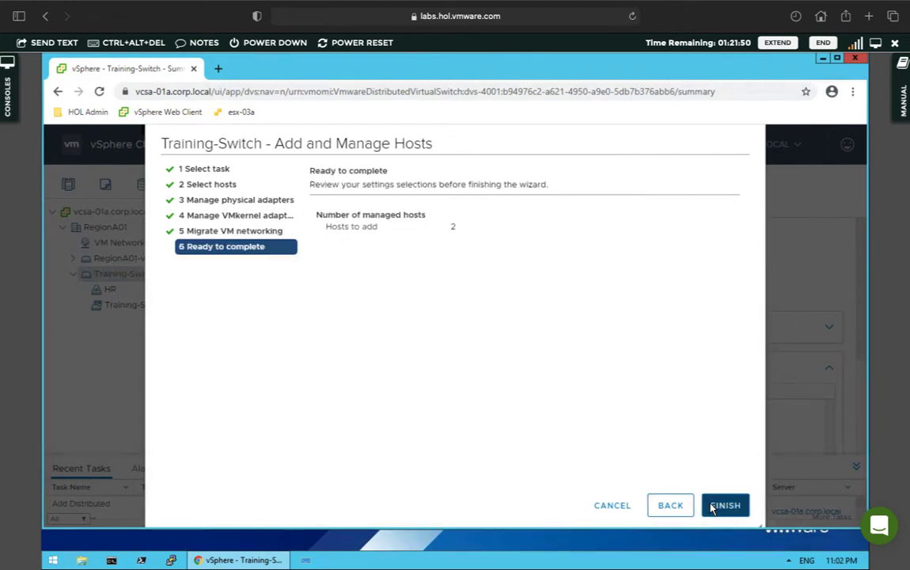
click(712, 507)
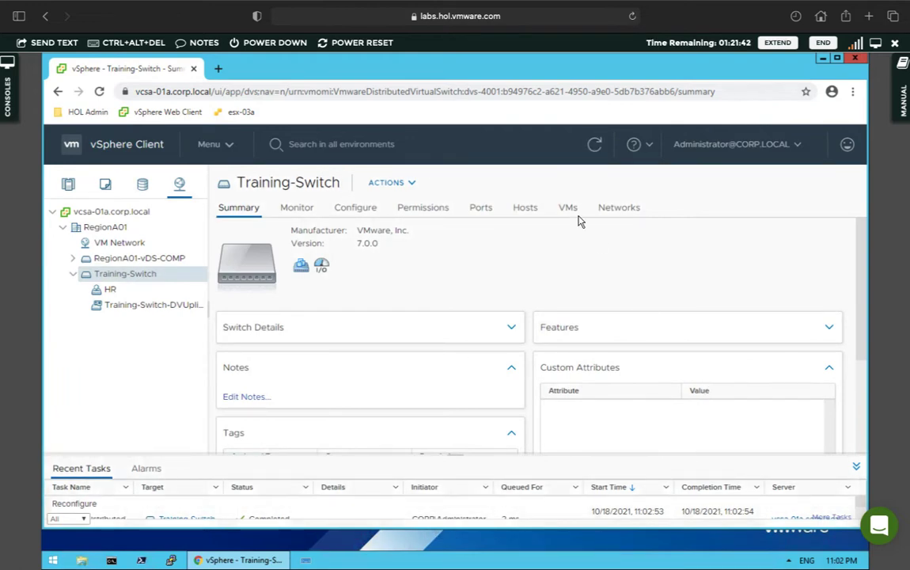
click(526, 209)
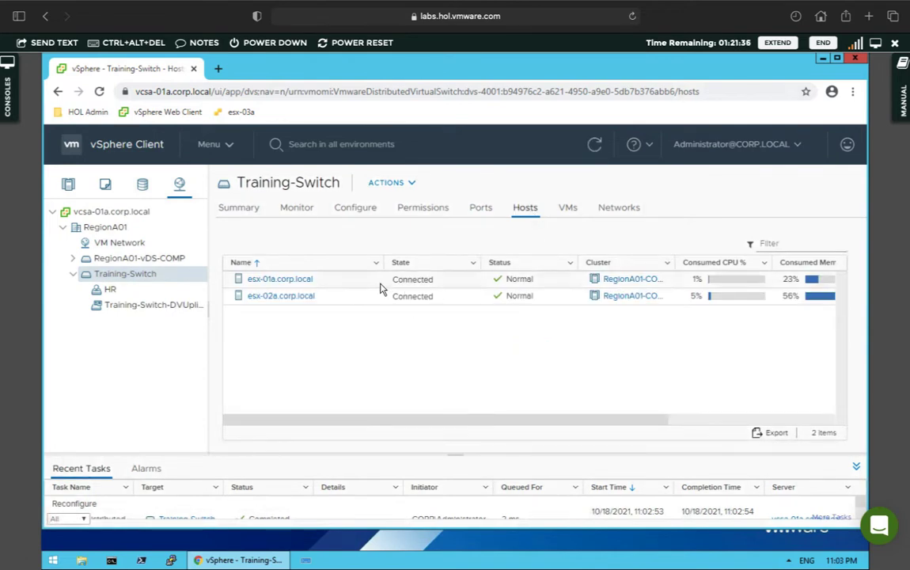
click(570, 209)
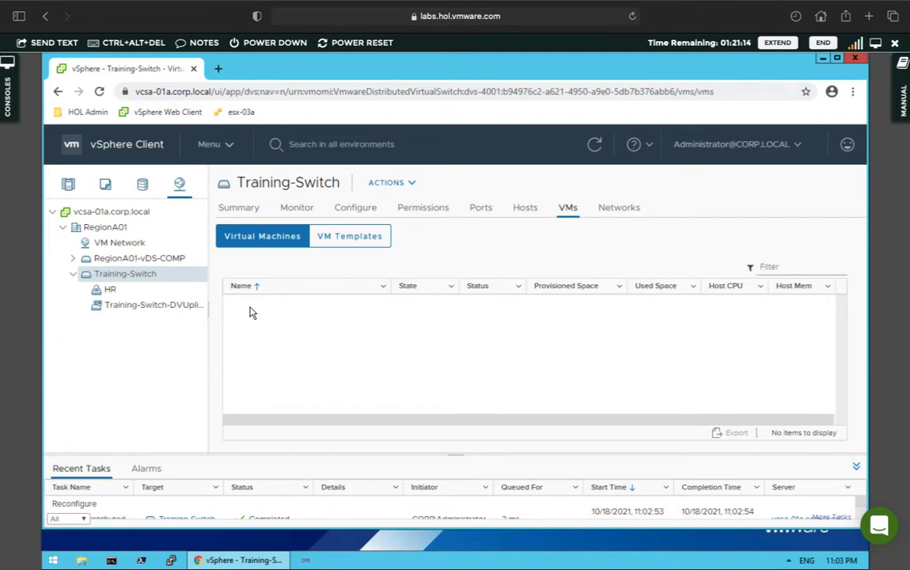
- Connect Network adapter 1 of the TinyLinux2 VM to the HR port group on Training-Switch and save the settings
click(70, 184)
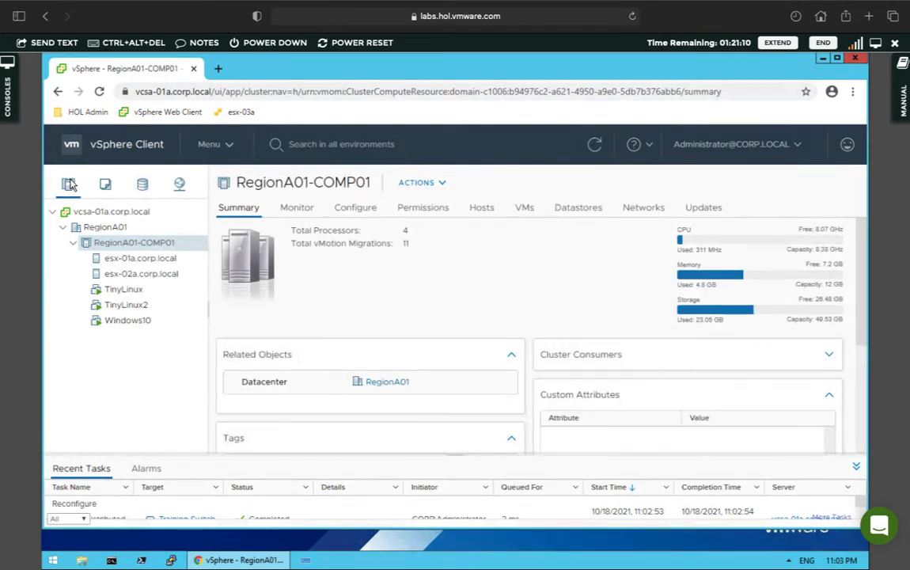
right_click(132, 309)
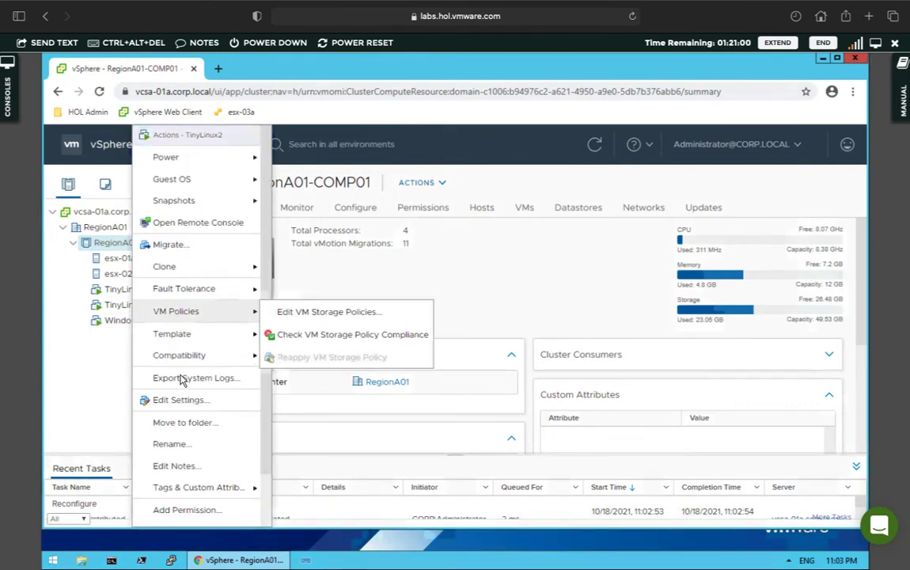
click(181, 402)
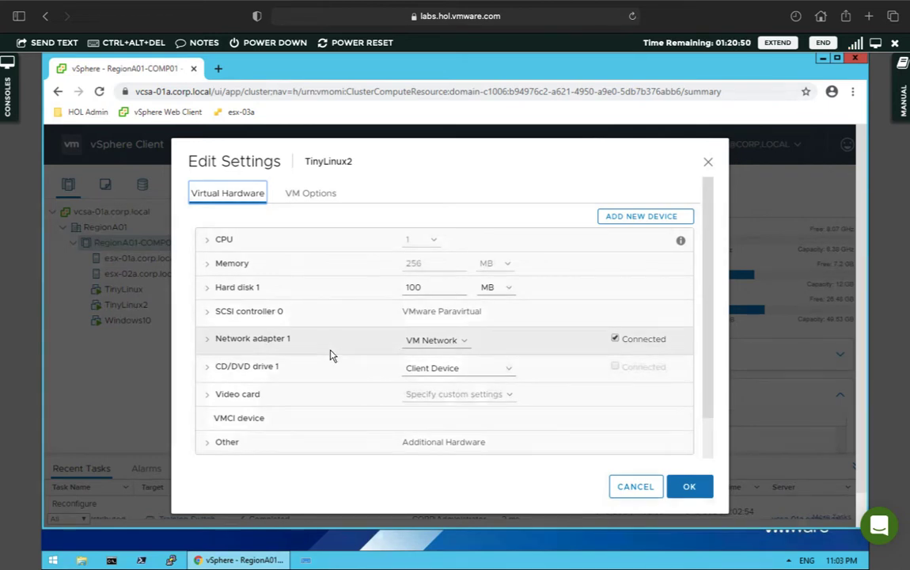
click(459, 341)
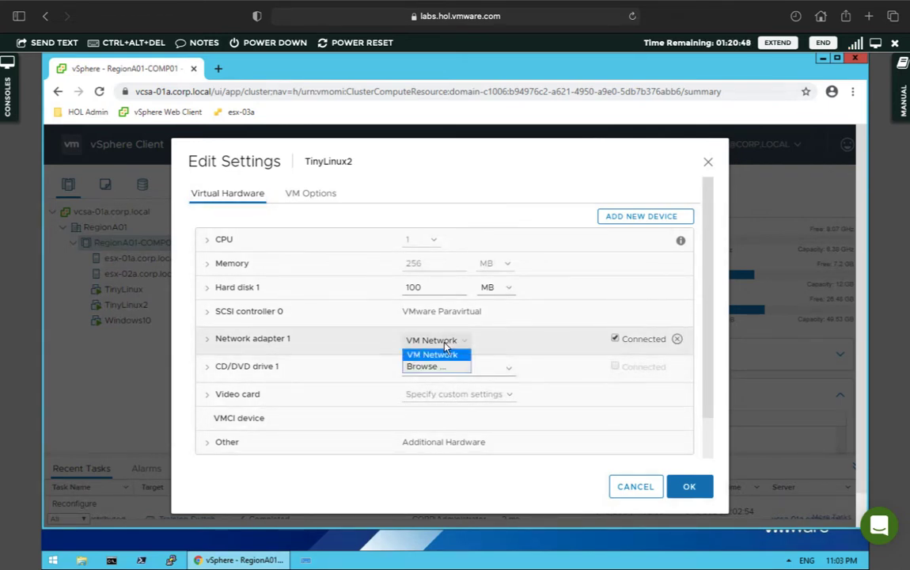
click(428, 368)
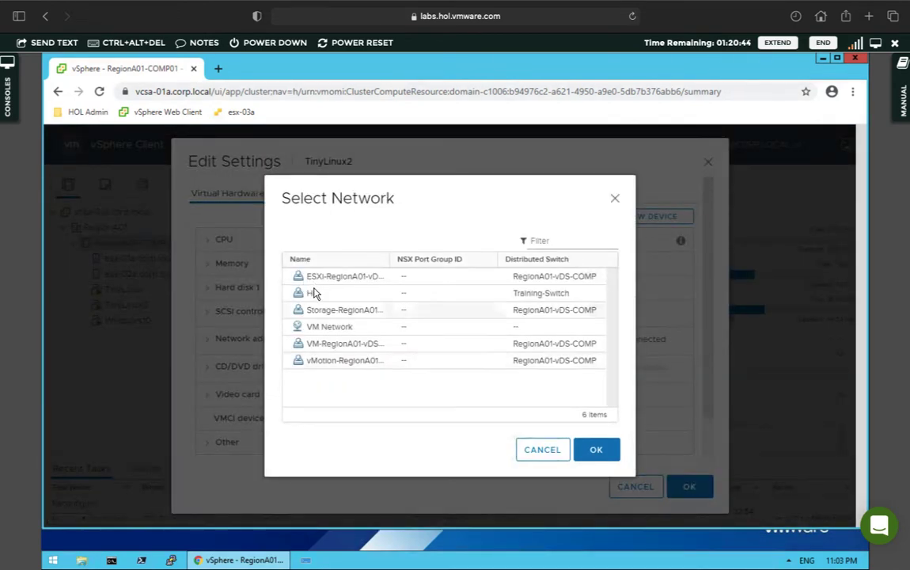
click(315, 295)
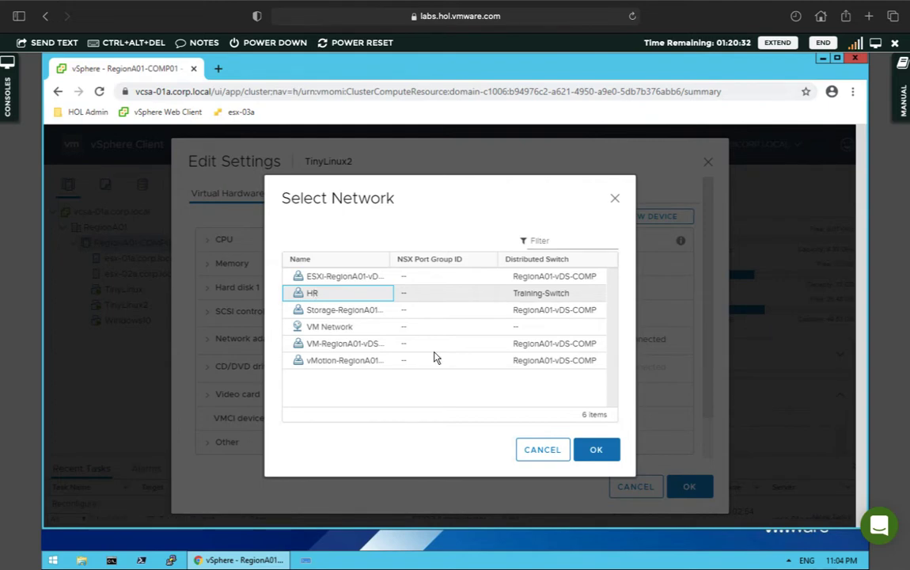
click(597, 451)
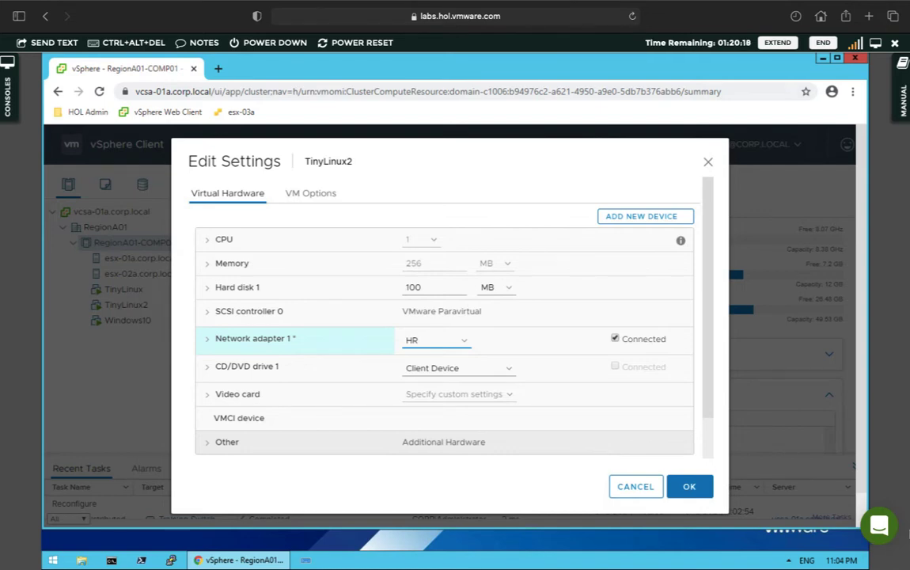
click(692, 486)
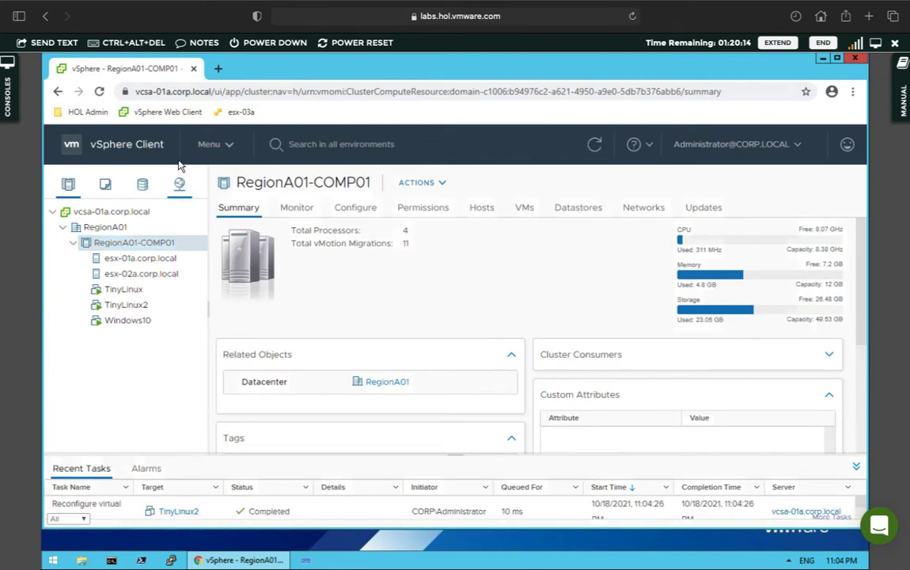
- Return to the networking inventory and check the hosts and virtual machines of the HR port group
click(180, 183)
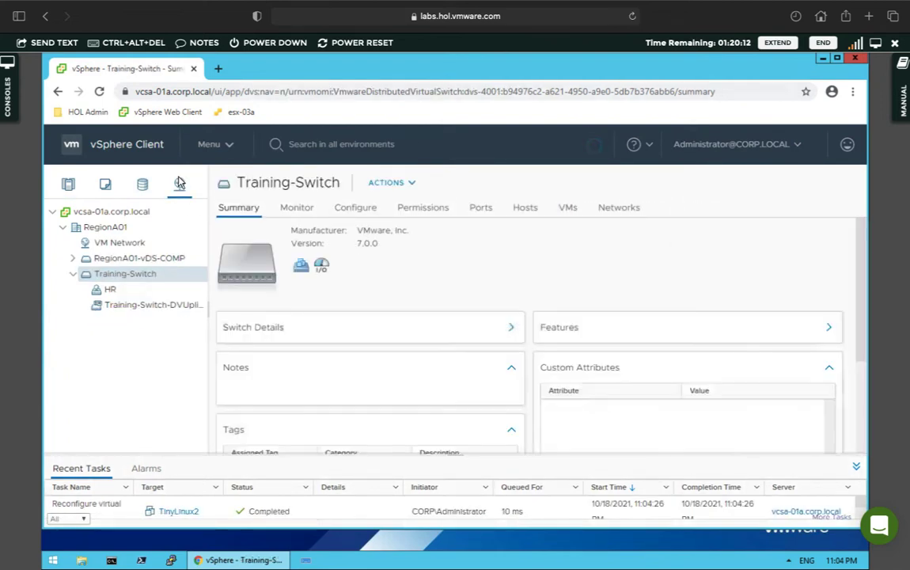
click(115, 291)
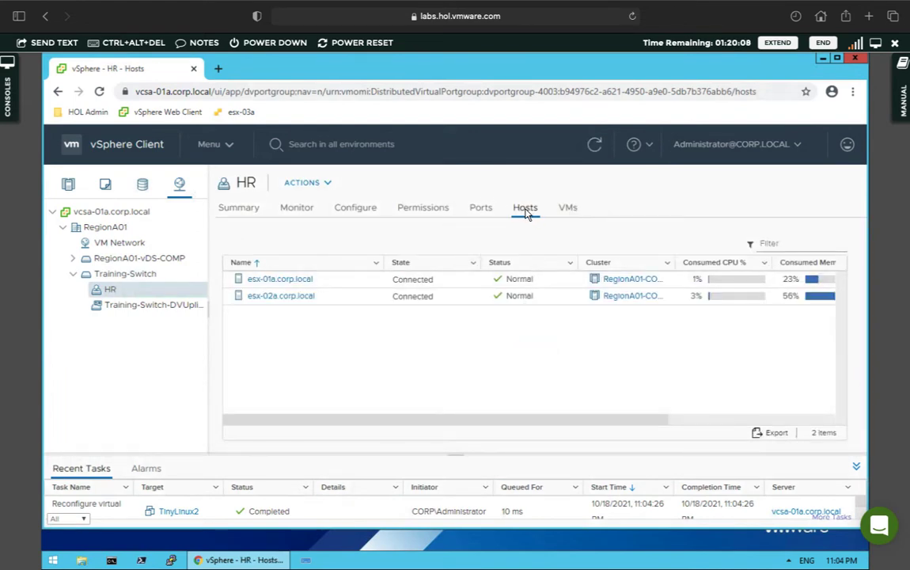
click(569, 212)
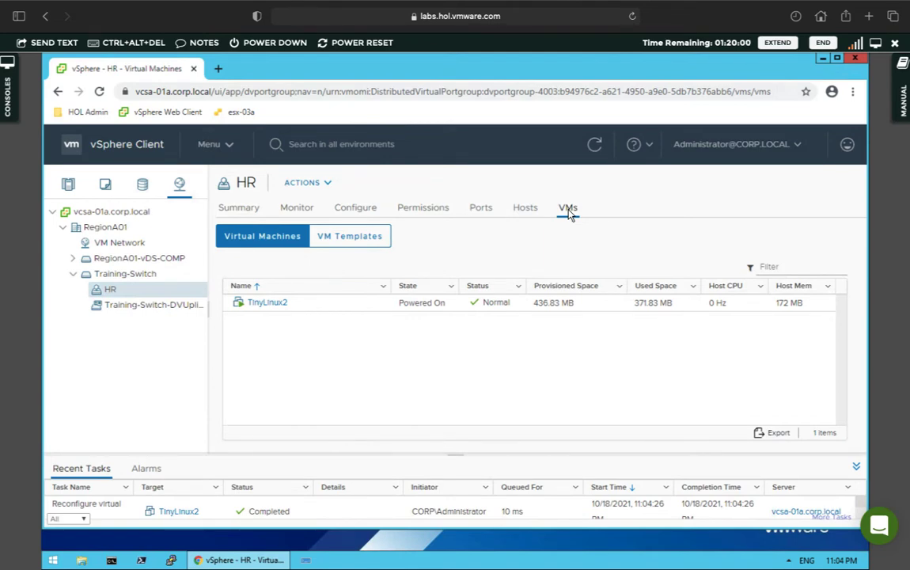
- Switch to the OneNote DV-Switch page and handwrite "(Add vm-in DV-switch)" in green after item 5
key(ctrl+Left)
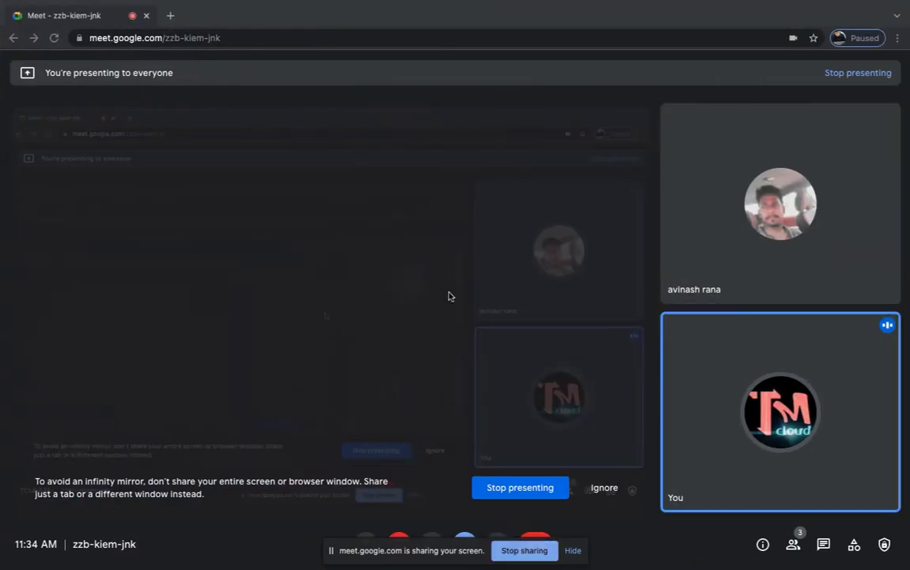
key(ctrl+Right)
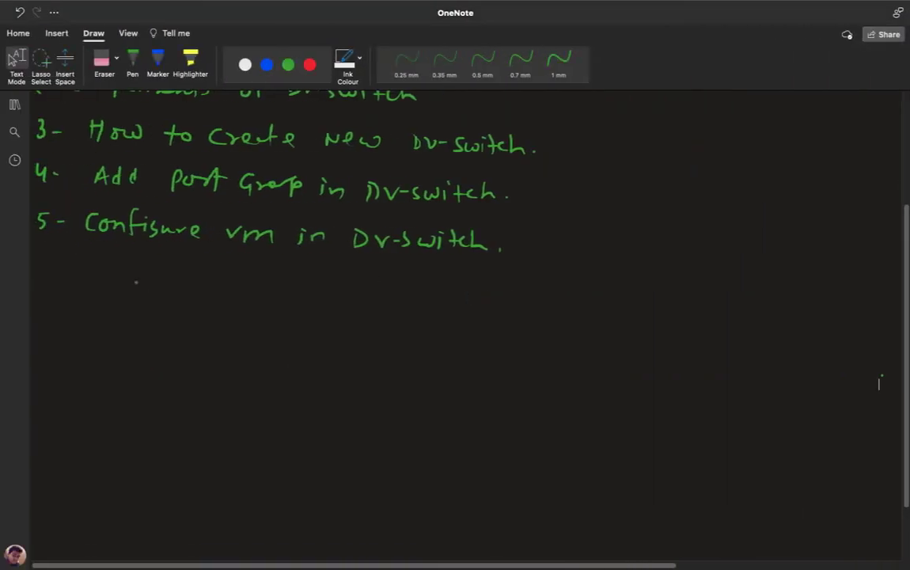
scroll(878, 378, up, 4)
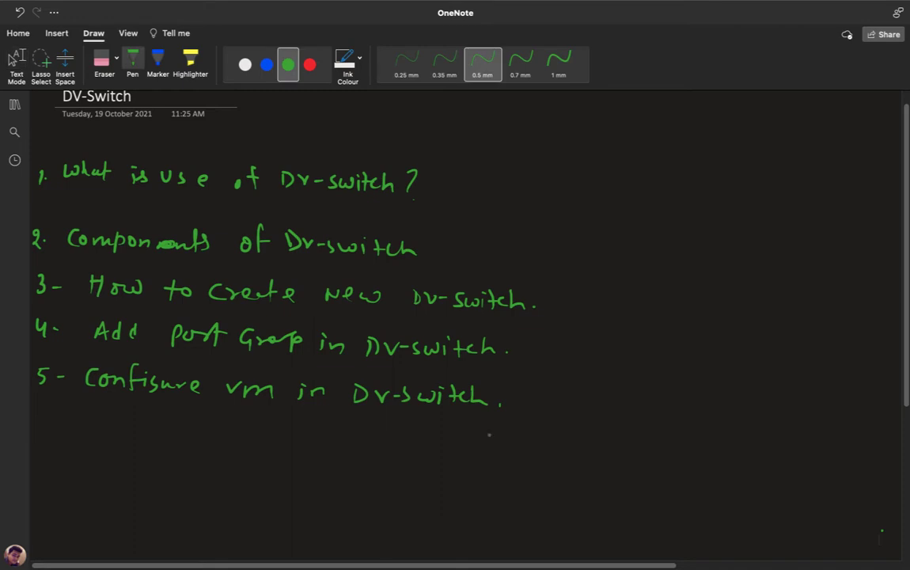
mouse_move(513, 388)
mouse_down()
mouse_move(508, 411)
mouse_move(551, 391)
mouse_move(626, 406)
mouse_move(699, 405)
mouse_up()
click(688, 410)
mouse_move(698, 390)
mouse_down()
mouse_move(709, 400)
mouse_move(723, 392)
mouse_up()
drag(727, 400, 764, 393)
mouse_move(767, 394)
mouse_down()
mouse_move(779, 407)
mouse_move(784, 396)
mouse_up()
mouse_move(795, 398)
mouse_down()
mouse_move(792, 407)
mouse_move(809, 407)
mouse_up()
drag(818, 385, 824, 414)
key(Escape)
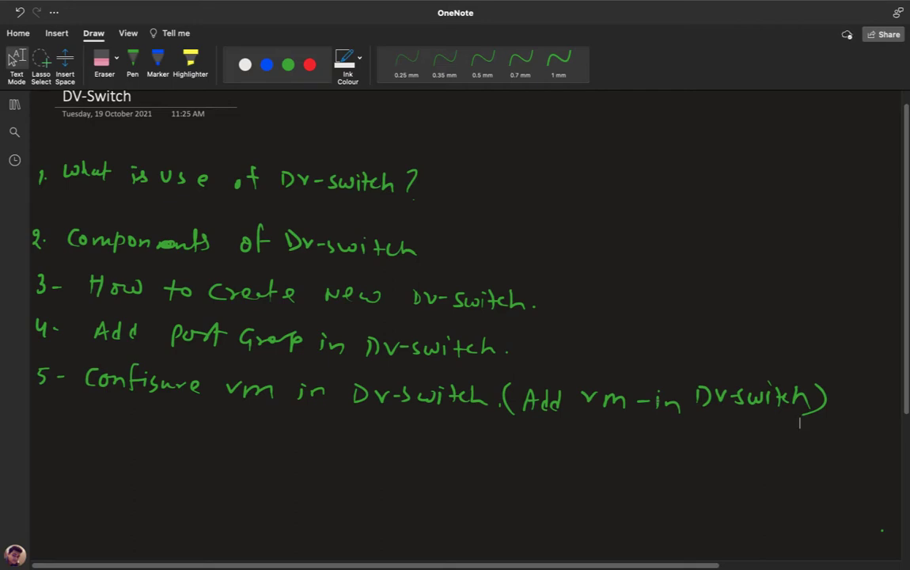
- Review the DV-Switch topic list and switch back to the HR port group's VMs in the vSphere Client
scroll(455, 317, up, 1)
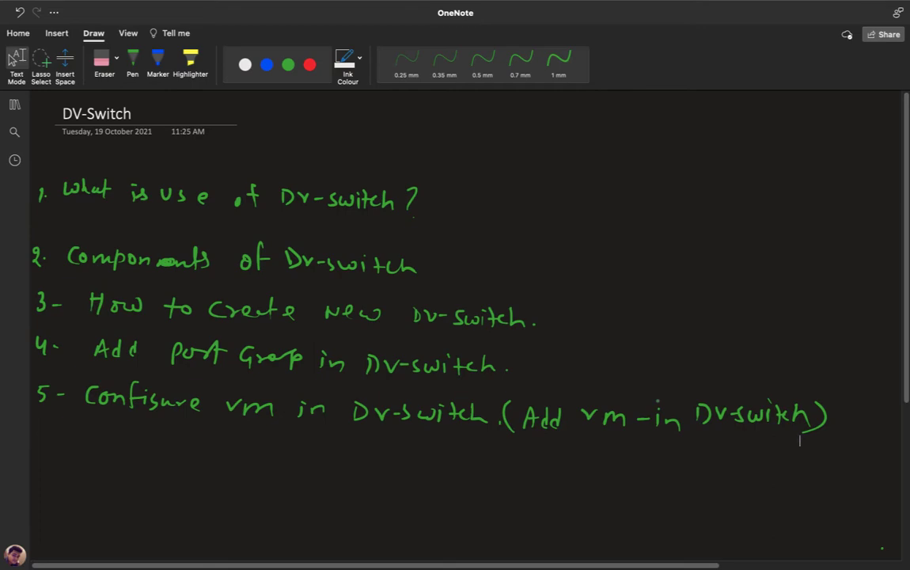
key(ctrl+Left)
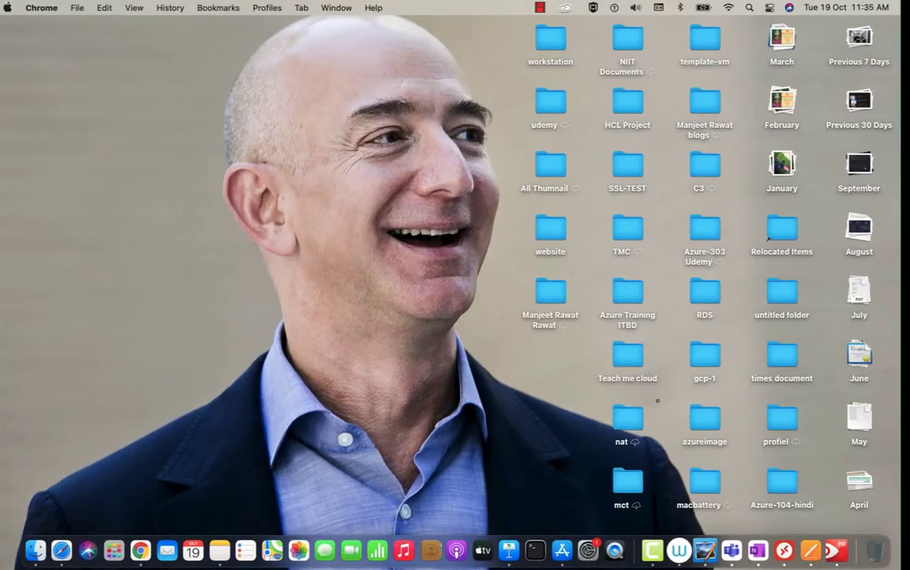
key(ctrl+Right)
key(ctrl+Right)
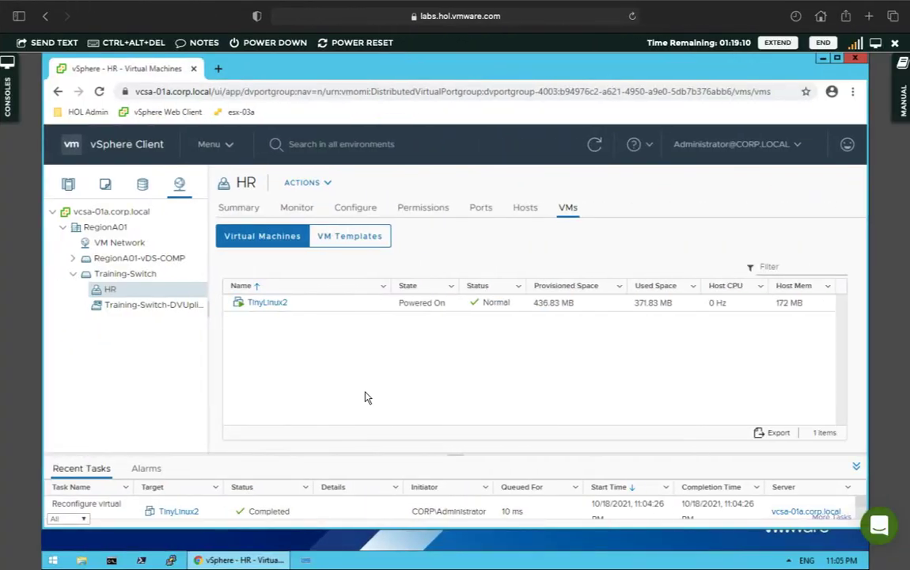
- Switch to the OneNote DV-Switch page and draw two host boxes in green below item 5, each with two small NIC rectangles beside it
key(ctrl+Right)
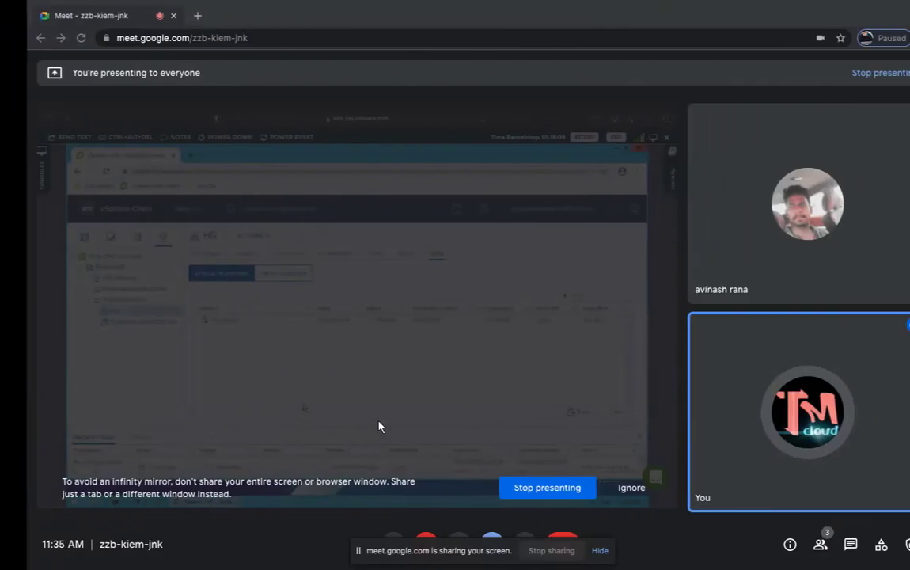
key(ctrl+Left)
key(ctrl+Left)
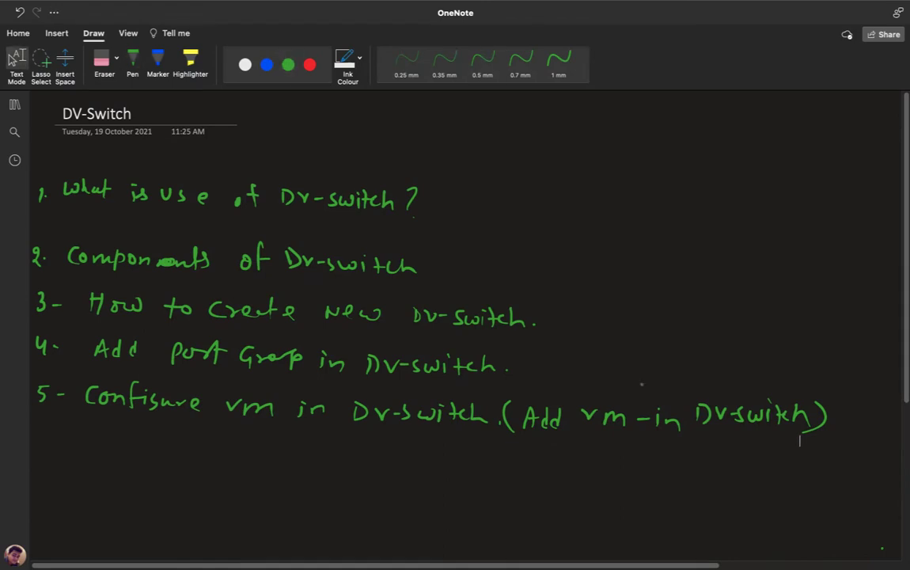
scroll(885, 539, down, 5)
scroll(884, 539, down, 1)
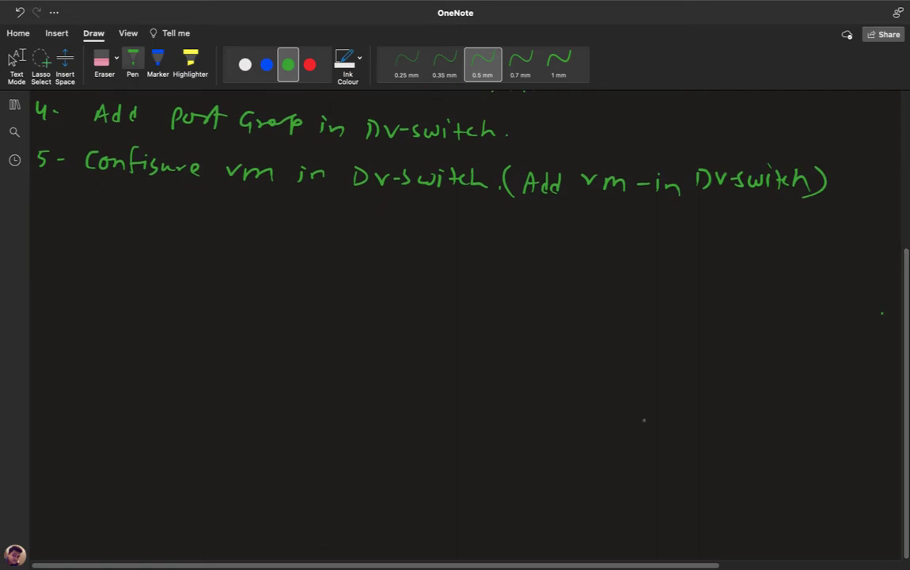
mouse_move(159, 307)
mouse_down()
mouse_move(156, 369)
mouse_move(188, 348)
mouse_move(155, 369)
mouse_up()
mouse_move(470, 301)
mouse_down()
mouse_move(464, 359)
mouse_move(508, 357)
mouse_move(455, 362)
mouse_up()
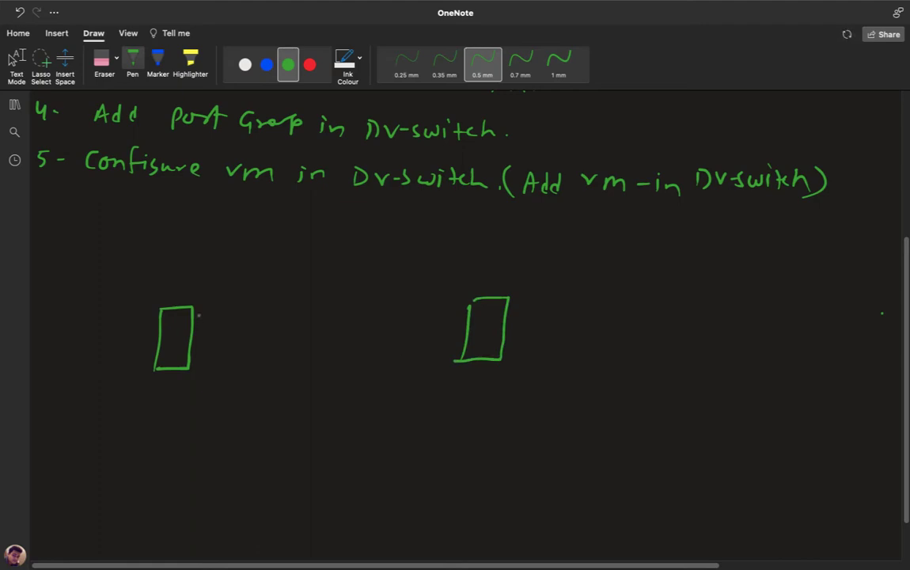
mouse_move(199, 315)
mouse_down()
mouse_move(219, 315)
mouse_move(200, 326)
mouse_move(198, 358)
mouse_move(225, 356)
mouse_move(199, 358)
mouse_up()
mouse_move(517, 308)
mouse_down()
mouse_move(518, 320)
mouse_move(548, 308)
mouse_move(557, 319)
mouse_move(518, 320)
mouse_move(514, 357)
mouse_up()
mouse_move(515, 345)
mouse_down()
mouse_move(546, 345)
mouse_move(551, 356)
mouse_move(515, 358)
mouse_up()
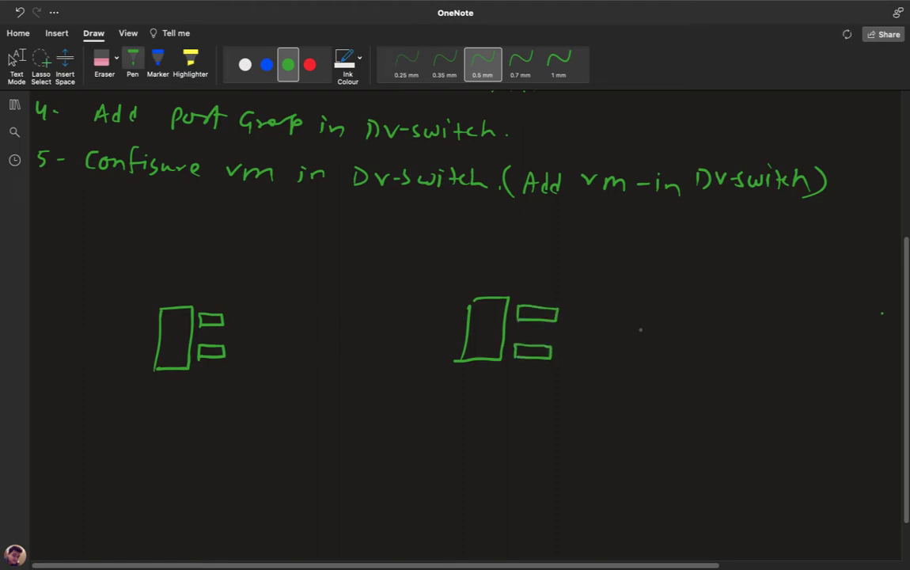
- Handwrite "Nic-4" and "ESXI-2" beside the second host drawing and enclose both lines with a curly brace
mouse_move(638, 342)
mouse_down()
mouse_move(650, 330)
mouse_move(656, 342)
mouse_move(672, 342)
mouse_up()
drag(688, 338, 724, 341)
drag(723, 333, 723, 346)
mouse_move(638, 376)
mouse_down()
mouse_move(638, 390)
mouse_move(648, 376)
mouse_move(654, 388)
mouse_move(679, 389)
mouse_up()
mouse_move(687, 380)
mouse_down()
mouse_move(688, 389)
mouse_move(695, 378)
mouse_up()
drag(684, 391, 696, 391)
drag(700, 387, 745, 393)
mouse_move(755, 333)
mouse_down()
mouse_move(772, 396)
mouse_move(750, 432)
mouse_up()
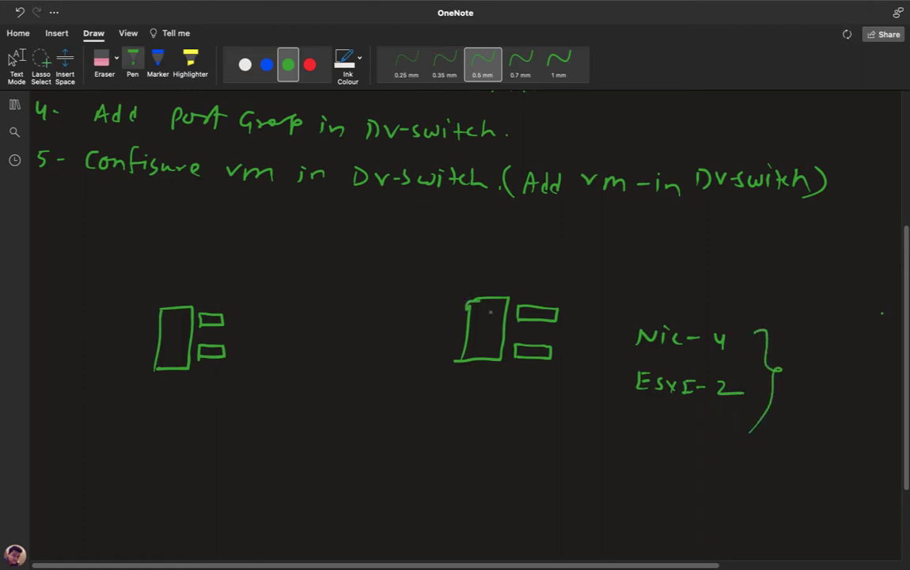
drag(468, 305, 481, 299)
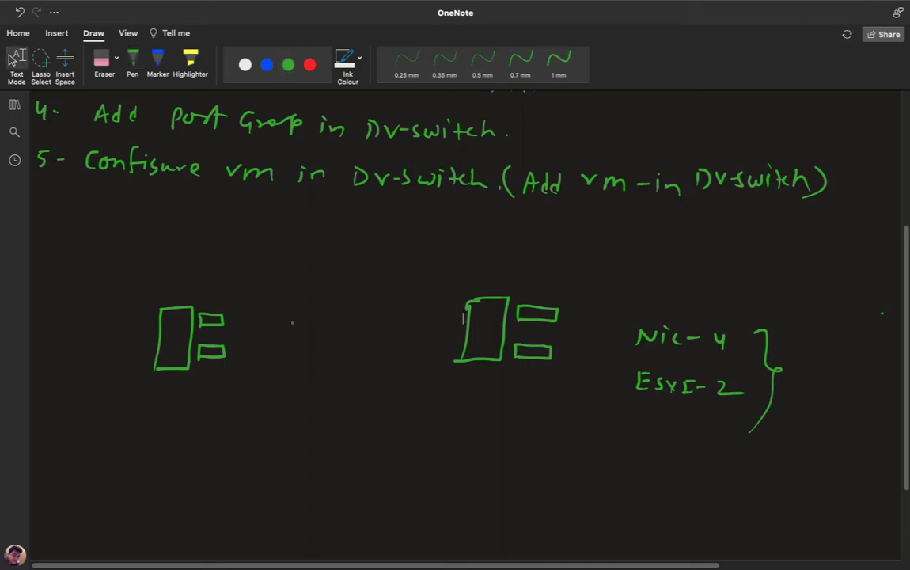
key(Escape)
- Draw an outer bracket around each host drawing and connect the NIC rectangles to their host boxes with short green lines
click(132, 59)
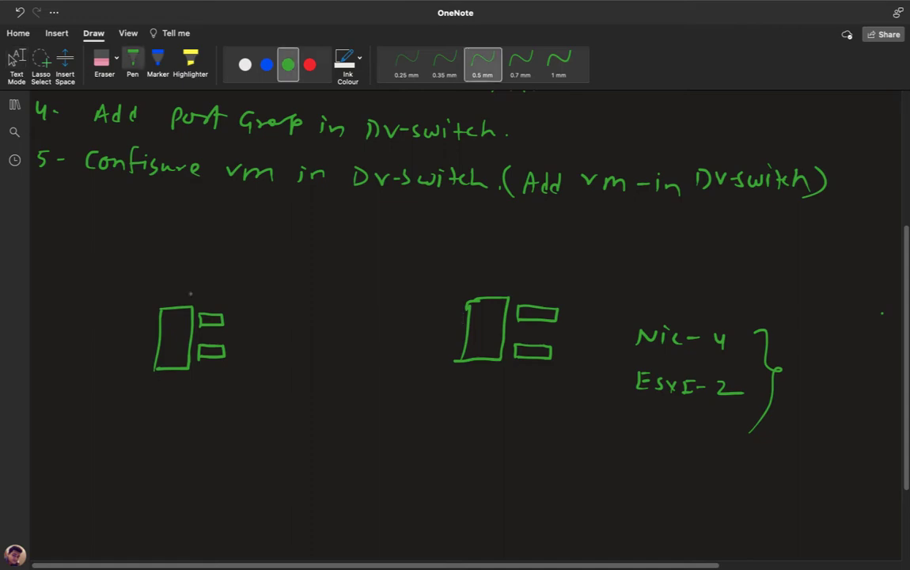
drag(174, 294, 130, 297)
drag(125, 334, 144, 409)
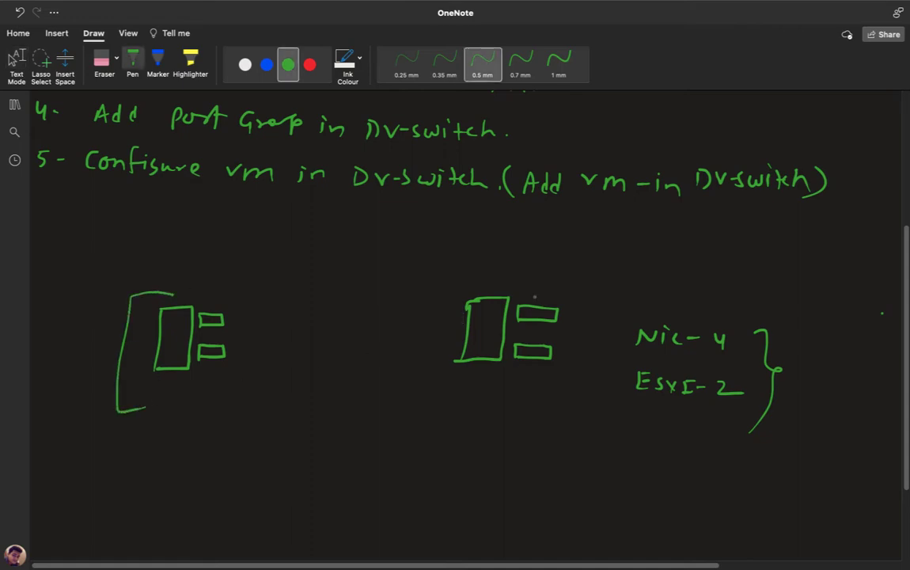
mouse_move(539, 277)
mouse_down()
mouse_move(586, 282)
mouse_move(574, 368)
mouse_move(519, 401)
mouse_up()
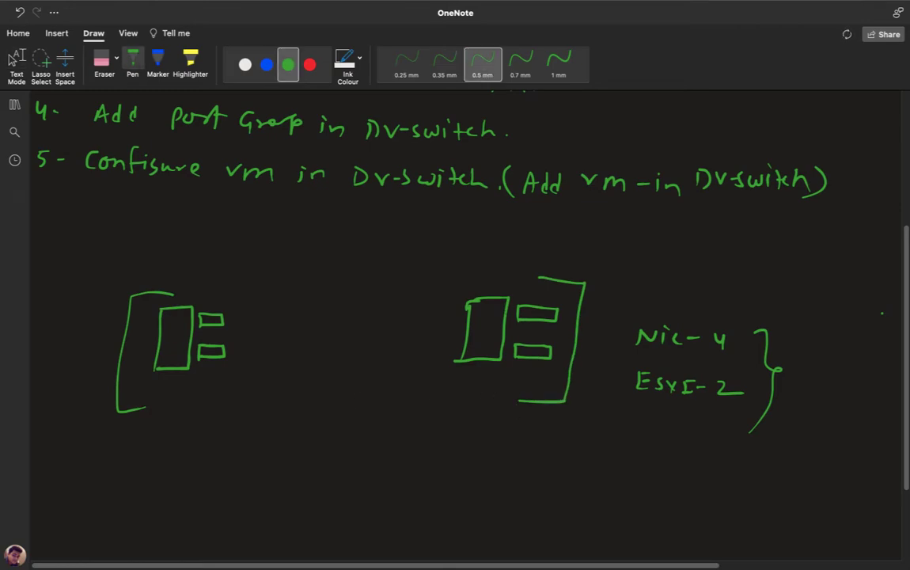
drag(504, 347, 514, 347)
- Handwrite the label "ESXI" beneath each of the two host boxes
mouse_move(147, 384)
mouse_down()
mouse_move(148, 397)
mouse_move(179, 398)
mouse_move(190, 387)
mouse_up()
drag(186, 387, 186, 399)
drag(180, 398, 201, 392)
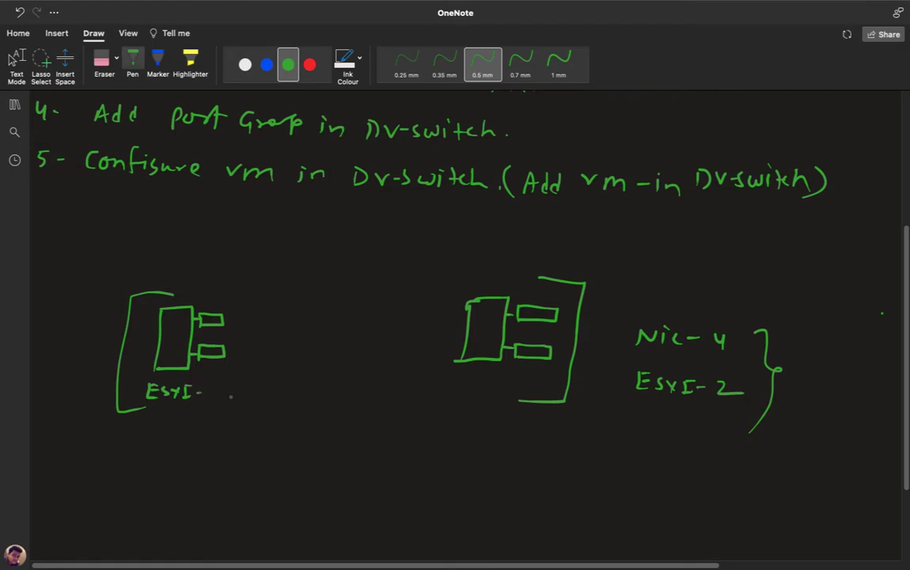
mouse_move(454, 377)
mouse_down()
mouse_move(445, 389)
mouse_move(453, 384)
mouse_up()
mouse_move(466, 378)
mouse_down()
mouse_move(458, 387)
mouse_move(478, 389)
mouse_up()
mouse_move(478, 378)
mouse_down()
mouse_move(469, 389)
mouse_move(495, 377)
mouse_up()
drag(490, 377, 490, 388)
drag(485, 389, 495, 388)
- Label the two NIC rectangles of each host "Nic-1" and "Nic-2" in green handwriting
mouse_move(522, 299)
mouse_down()
mouse_move(532, 290)
mouse_move(540, 300)
mouse_up()
drag(548, 296, 564, 300)
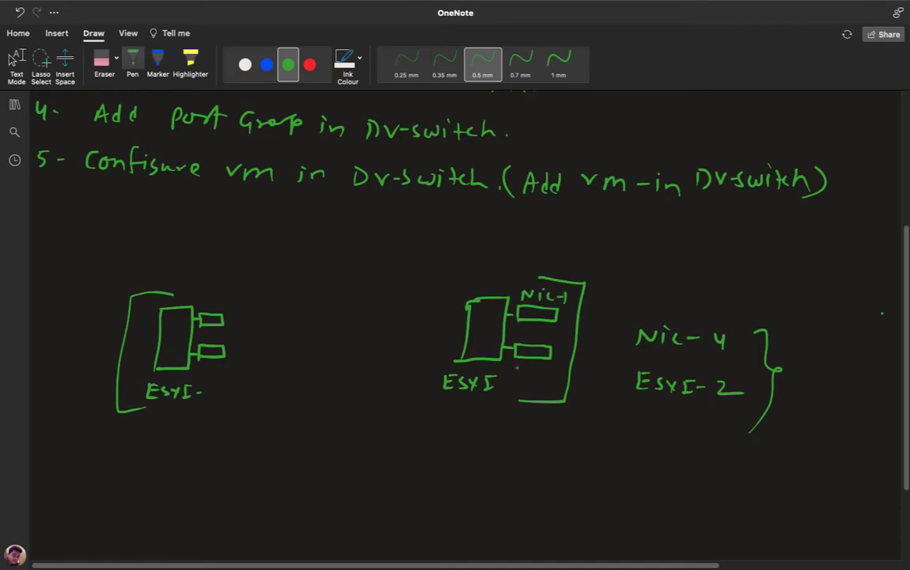
mouse_move(520, 374)
mouse_down()
mouse_move(524, 365)
mouse_move(530, 374)
mouse_move(558, 369)
mouse_up()
drag(560, 366, 569, 372)
mouse_move(200, 304)
mouse_down()
mouse_move(202, 296)
mouse_move(212, 303)
mouse_up()
drag(223, 298, 251, 305)
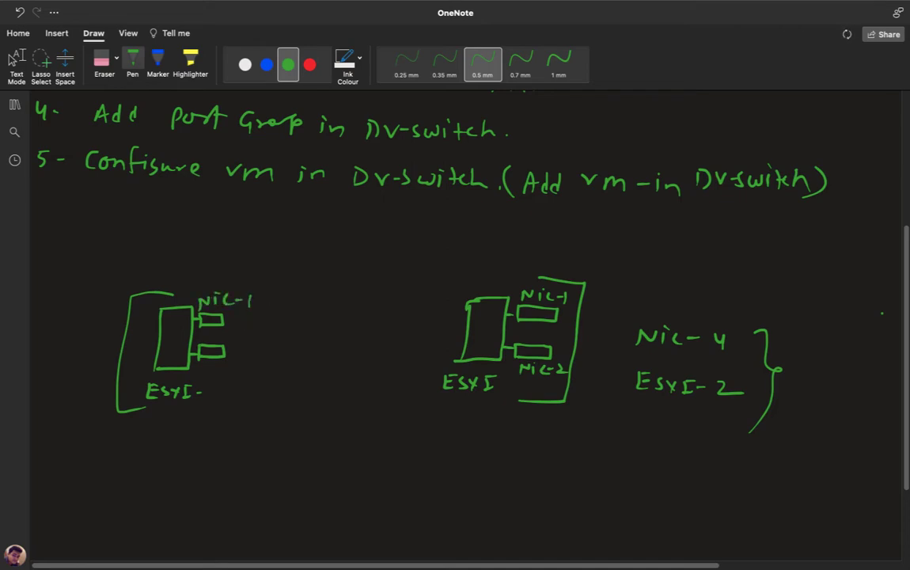
mouse_move(203, 342)
mouse_down()
mouse_move(212, 334)
mouse_move(218, 341)
mouse_move(248, 336)
mouse_up()
drag(250, 332, 260, 338)
key(Escape)
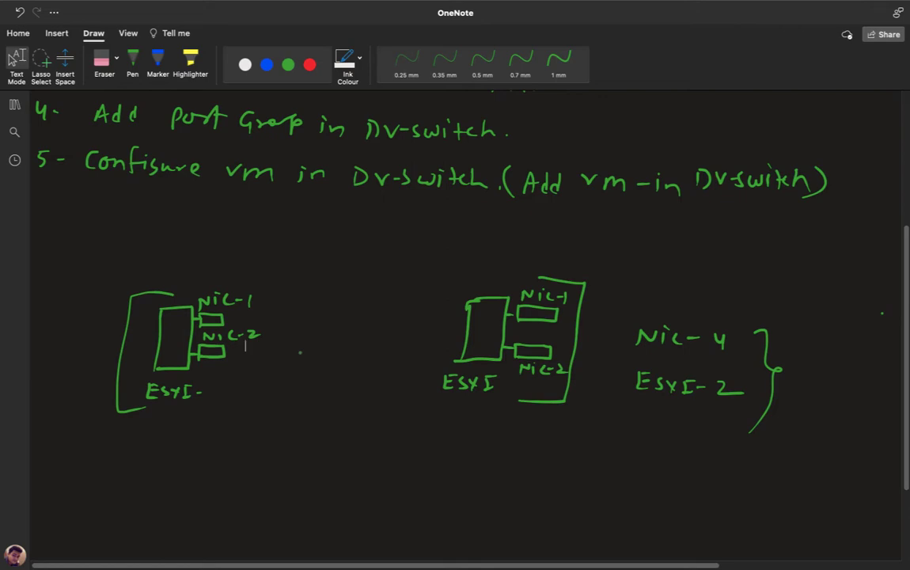
- Draw four small VM squares beside the first ESXI host and join them with lines and an arrow into the host box
click(217, 413)
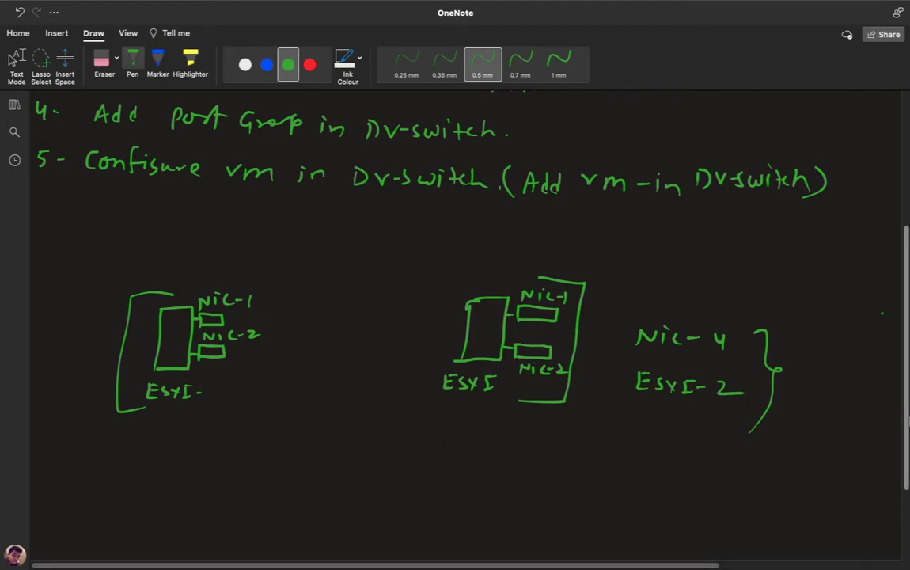
scroll(222, 498, down, 2)
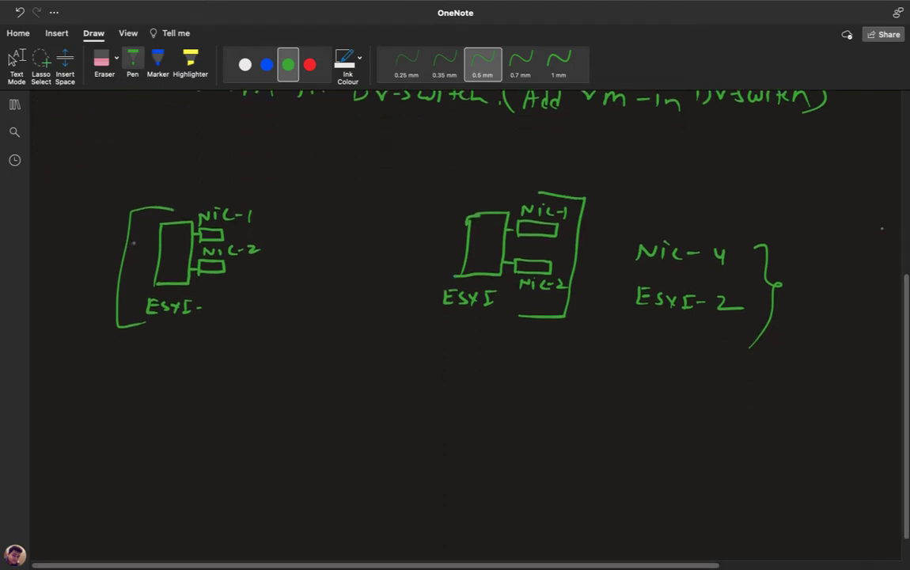
mouse_move(133, 223)
mouse_down()
mouse_move(133, 232)
mouse_move(144, 230)
mouse_move(133, 232)
mouse_move(141, 253)
mouse_move(132, 273)
mouse_move(140, 271)
mouse_move(130, 293)
mouse_up()
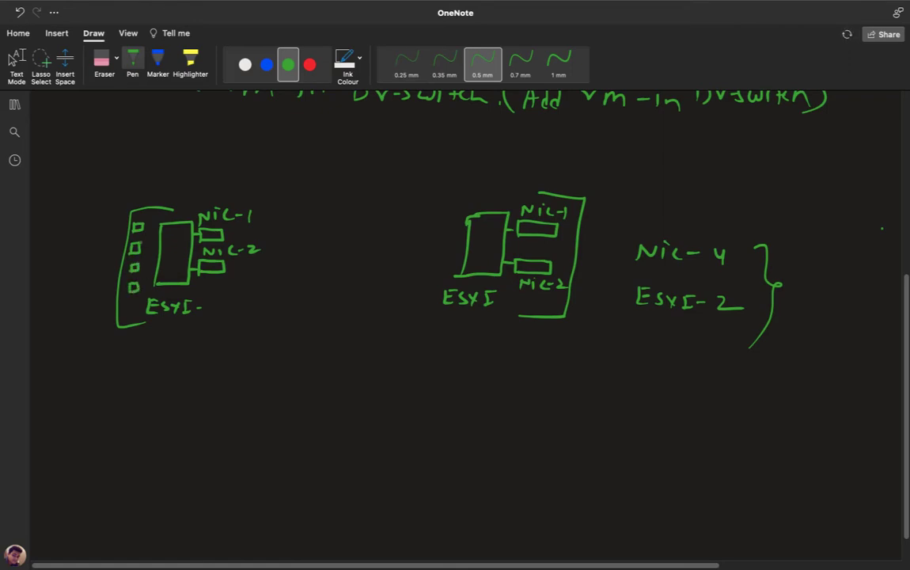
drag(144, 231, 136, 285)
drag(151, 252, 179, 263)
- Draw a circle labelled "share storage" with a slice marked "LUN" and link it to Nic-2 of the first ESXI host
mouse_move(334, 345)
mouse_down()
mouse_move(317, 369)
mouse_move(336, 345)
mouse_up()
drag(320, 402, 366, 410)
mouse_move(323, 432)
mouse_down()
mouse_move(358, 432)
mouse_move(377, 460)
mouse_move(390, 430)
mouse_up()
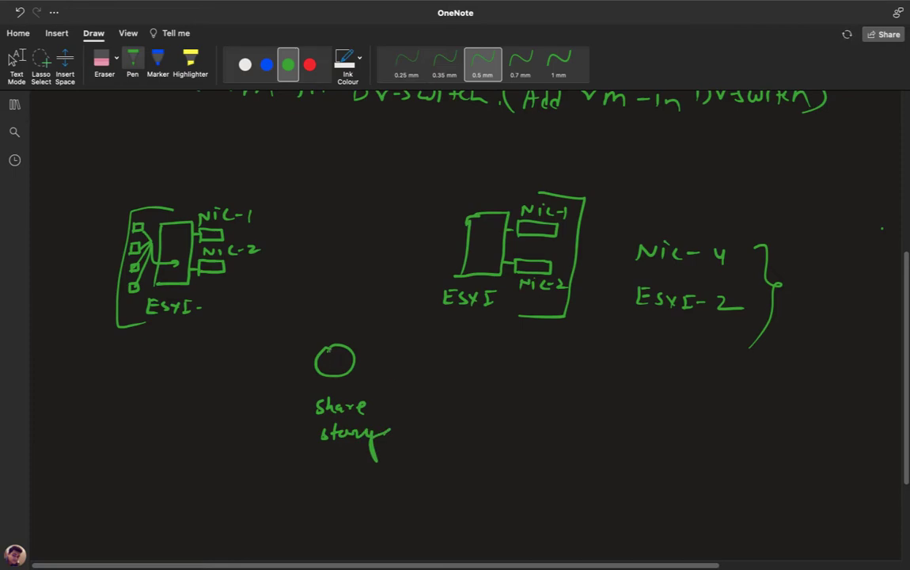
mouse_move(315, 355)
mouse_down()
mouse_move(278, 349)
mouse_move(320, 332)
mouse_up()
click(333, 329)
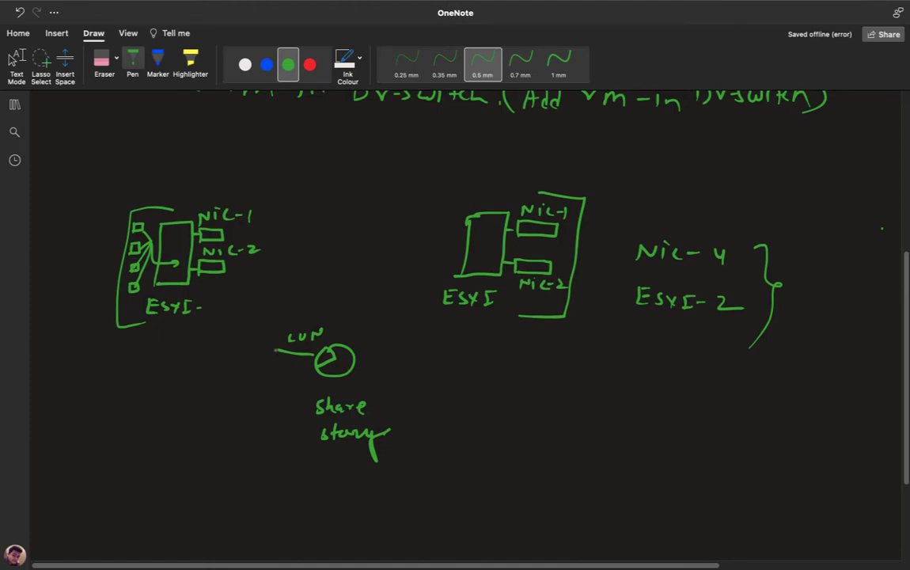
mouse_move(278, 351)
mouse_down()
mouse_move(258, 321)
mouse_move(260, 289)
mouse_move(225, 271)
mouse_up()
- Handwrite the note "VM kernel to manage share storage" below the first ESXI host and enclose it in square brackets
mouse_move(48, 391)
mouse_down()
mouse_move(77, 404)
mouse_move(119, 395)
mouse_move(180, 405)
mouse_up()
drag(174, 394, 195, 395)
mouse_move(52, 435)
mouse_down()
mouse_move(105, 447)
mouse_move(119, 466)
mouse_move(133, 442)
mouse_move(148, 451)
mouse_up()
click(150, 438)
mouse_move(161, 433)
mouse_down()
mouse_move(161, 452)
mouse_move(171, 452)
mouse_up()
mouse_move(178, 442)
mouse_down()
mouse_move(182, 452)
mouse_move(206, 450)
mouse_up()
drag(96, 482, 89, 497)
mouse_move(105, 478)
mouse_down()
mouse_move(106, 500)
mouse_move(112, 486)
mouse_up()
drag(117, 489, 133, 489)
drag(145, 489, 154, 508)
drag(163, 491, 173, 492)
mouse_move(204, 383)
mouse_down()
mouse_move(213, 384)
mouse_move(216, 475)
mouse_move(198, 486)
mouse_up()
drag(45, 388, 49, 502)
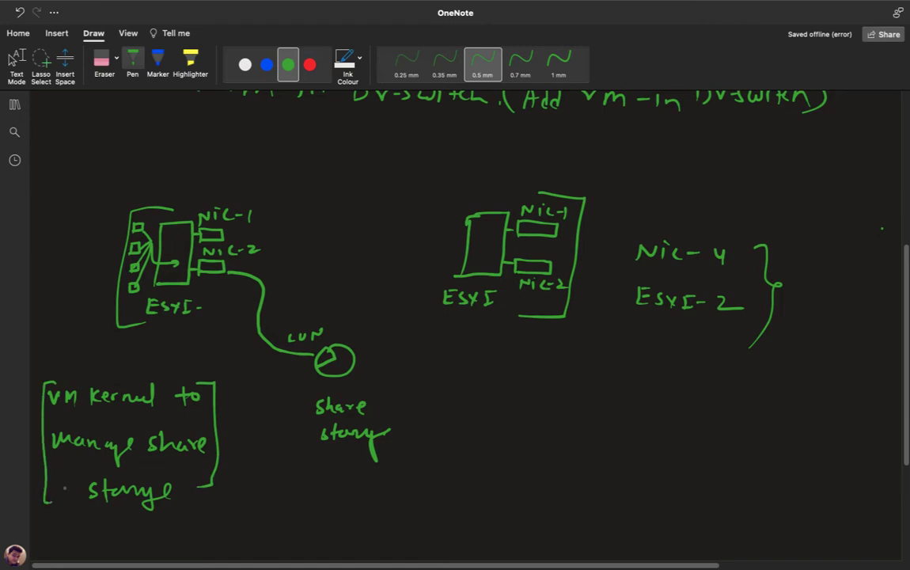
key(Escape)
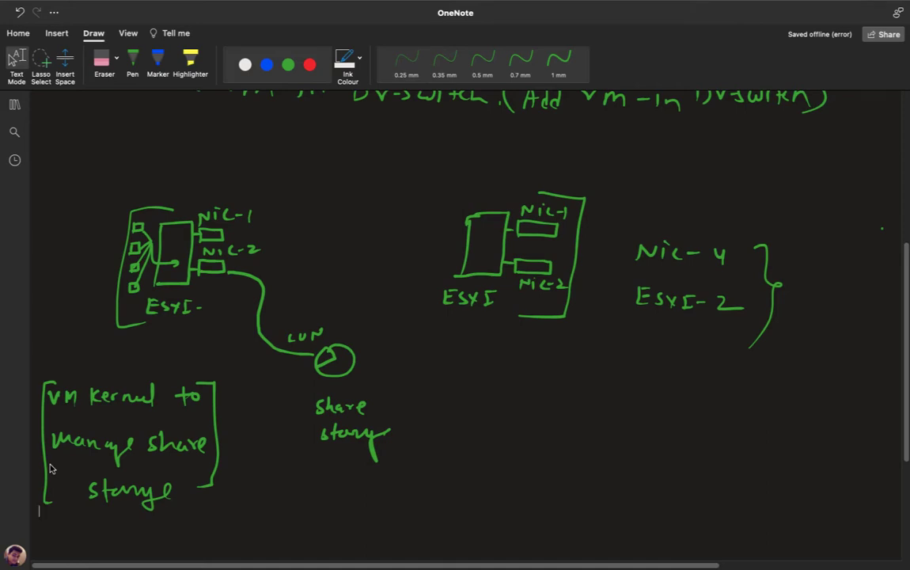
- Draw a line up from Nic-1 of the first ESXI host and handwrite "(NIC-Teaming)" above it, retracing the Nic-2 rectangle
click(132, 60)
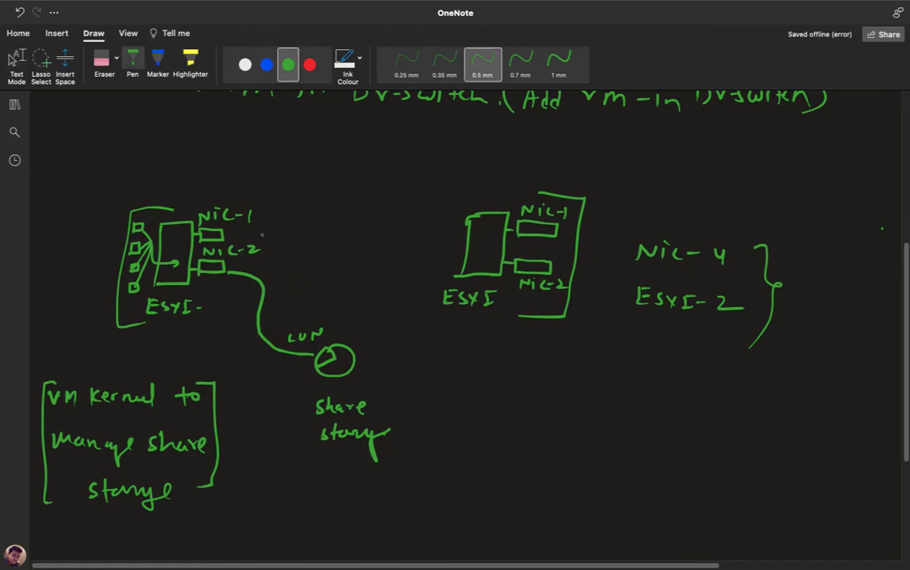
drag(225, 235, 321, 188)
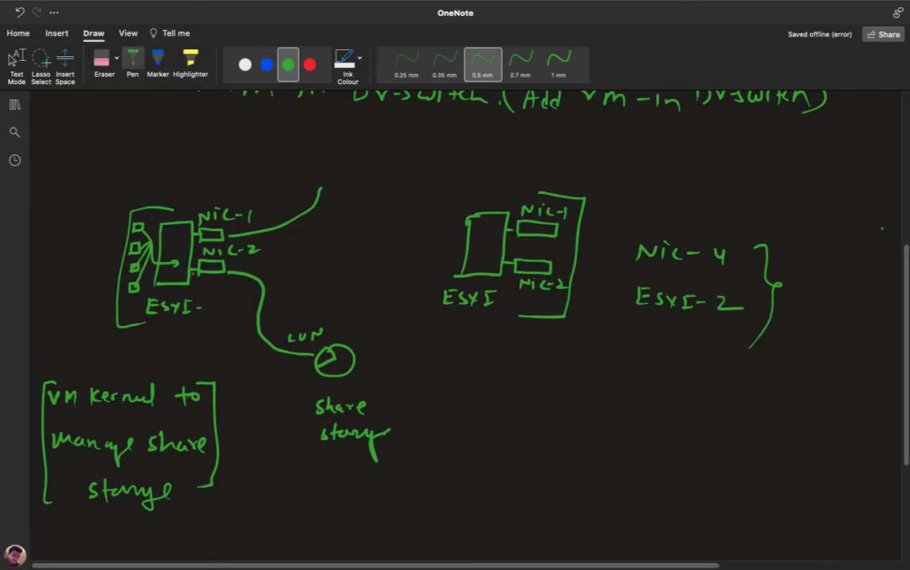
drag(199, 267, 228, 273)
mouse_move(202, 152)
mouse_down()
mouse_move(202, 168)
mouse_move(217, 153)
mouse_up()
drag(226, 154, 232, 167)
mouse_move(248, 153)
mouse_down()
mouse_move(247, 168)
mouse_move(274, 152)
mouse_up()
mouse_move(268, 153)
mouse_down()
mouse_move(268, 167)
mouse_move(285, 166)
mouse_up()
drag(293, 158, 321, 168)
drag(324, 159, 339, 182)
drag(348, 154, 355, 182)
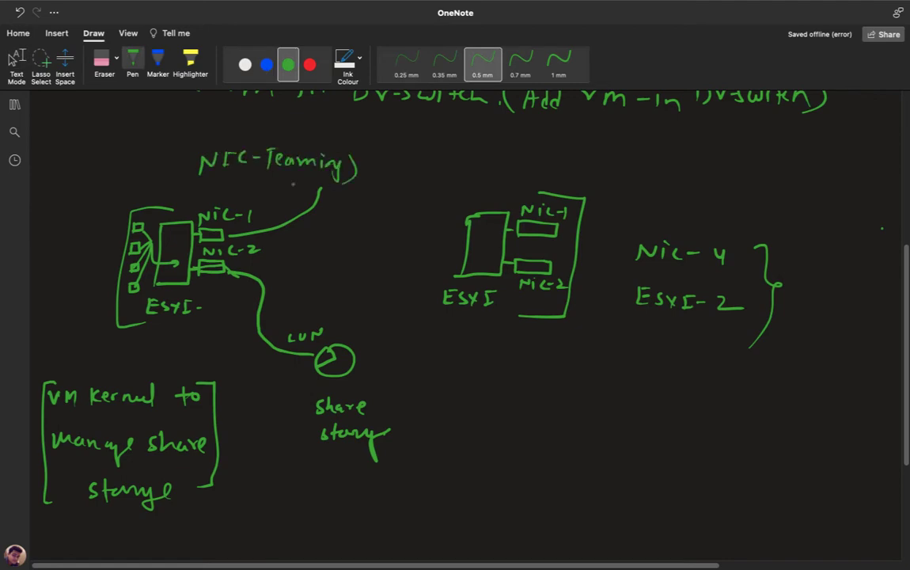
drag(191, 146, 199, 188)
click(16, 60)
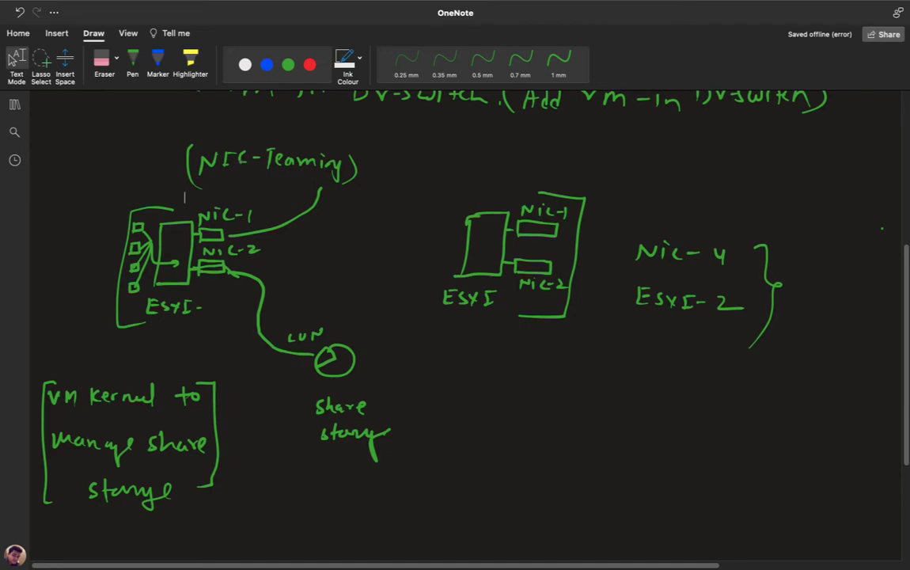
- Switch to the vSphere Client and view the hosts attached to Training-Switch
scroll(456, 317, right, 3)
key(ctrl+Left)
key(ctrl+Left)
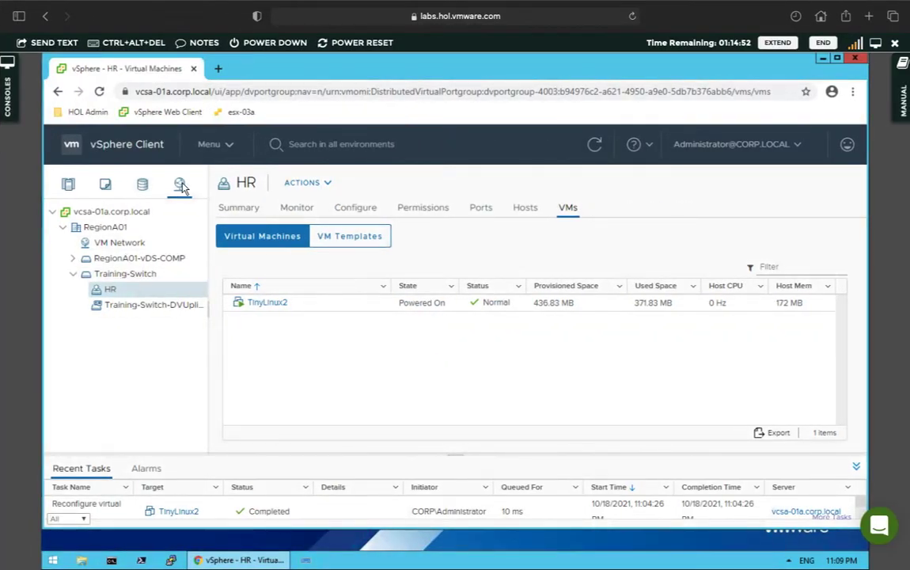
click(126, 275)
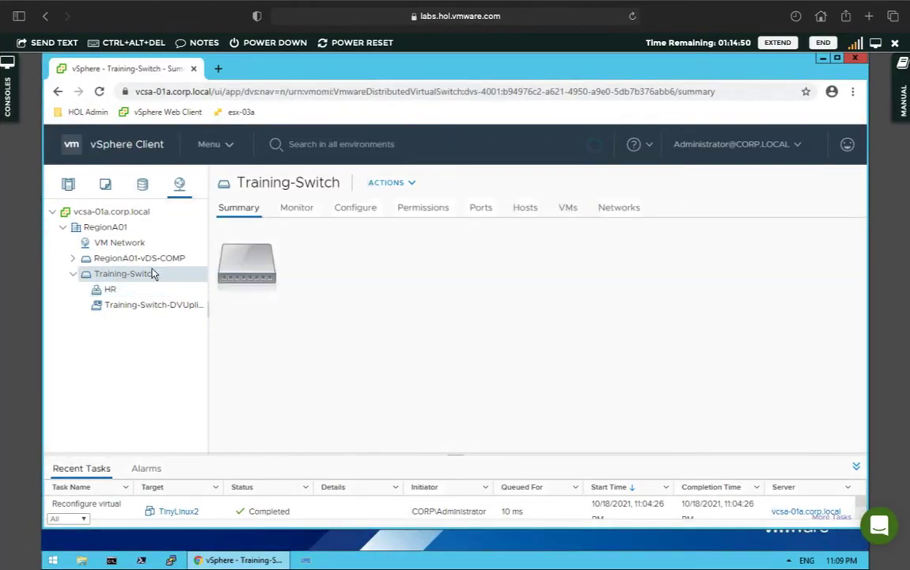
click(525, 210)
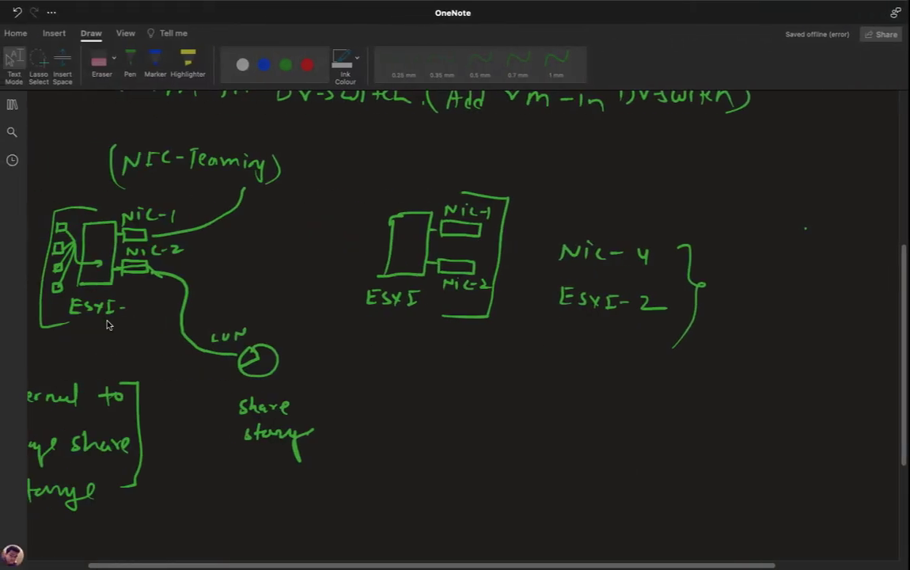
- Switch back to OneNote and draw a physical switch below the diagram as a grid of two rows and seven columns
scroll(247, 399, down, 5)
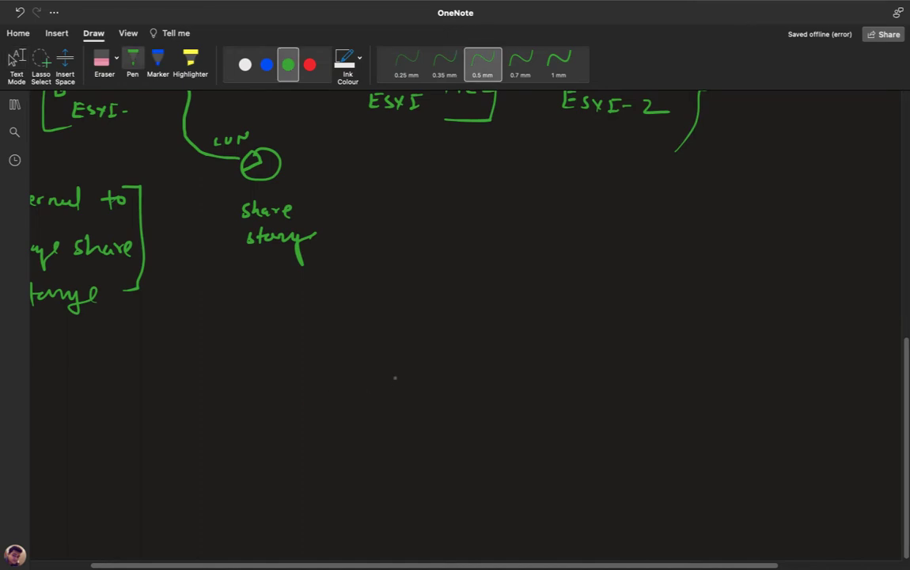
drag(388, 339, 385, 386)
mouse_move(388, 339)
mouse_down()
mouse_move(532, 334)
mouse_move(579, 357)
mouse_move(581, 388)
mouse_move(386, 386)
mouse_move(475, 368)
mouse_move(583, 368)
mouse_up()
drag(416, 339, 415, 391)
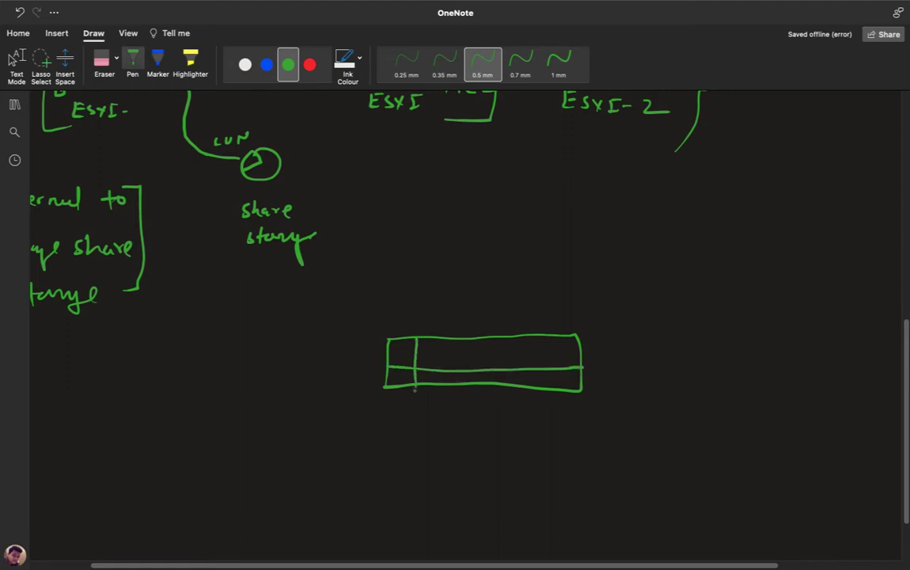
drag(444, 339, 444, 388)
drag(472, 342, 471, 389)
mouse_move(502, 339)
mouse_down()
mouse_move(502, 391)
mouse_move(528, 352)
mouse_move(528, 393)
mouse_up()
drag(553, 337, 554, 396)
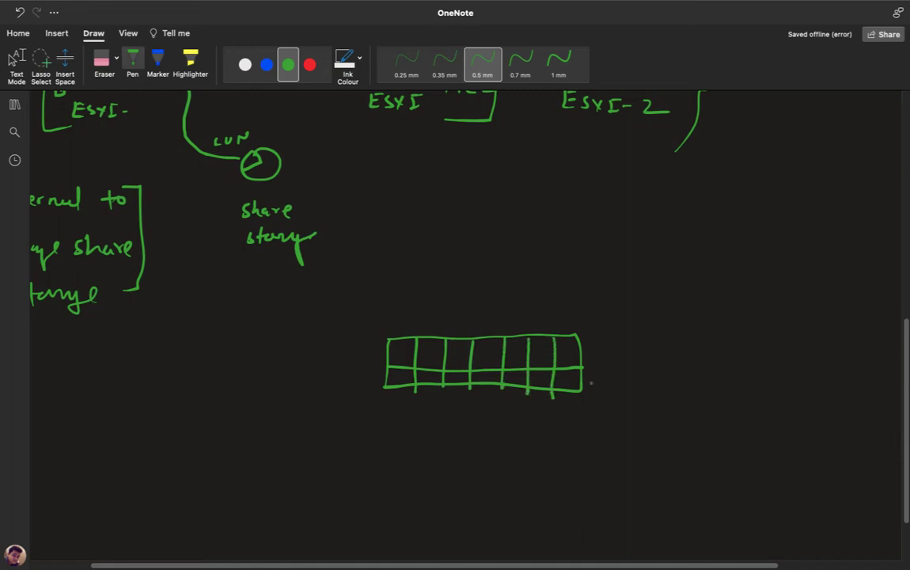
- Handwrite "24 Ports" beside the switch grid
drag(621, 356, 635, 370)
drag(639, 357, 649, 372)
mouse_move(665, 372)
mouse_down()
mouse_move(667, 358)
mouse_move(672, 366)
mouse_up()
drag(676, 360, 712, 373)
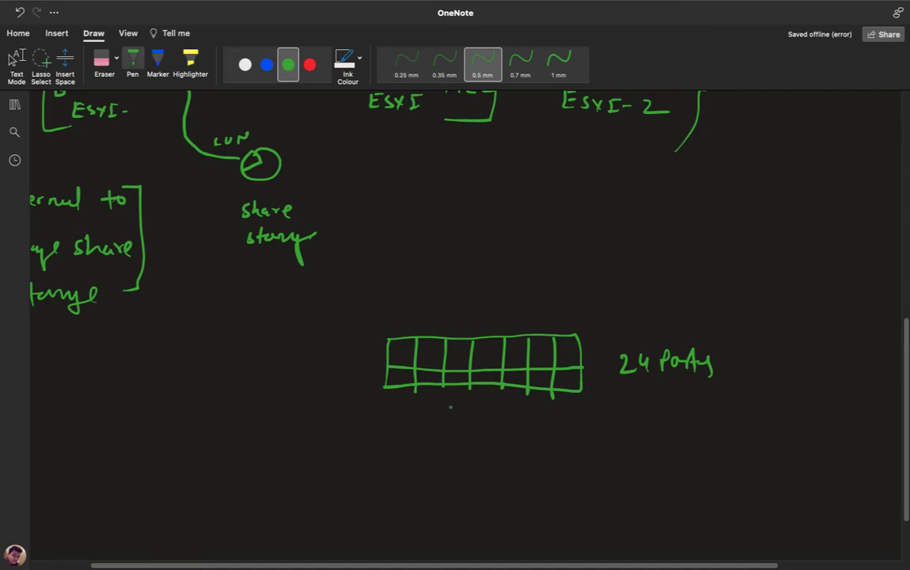
- Draw two computers beside the switch grid and connect each with a cable line to a port in its first column
mouse_move(216, 355)
mouse_down()
mouse_move(214, 378)
mouse_move(245, 377)
mouse_move(229, 384)
mouse_up()
drag(225, 385, 236, 385)
mouse_move(221, 429)
mouse_down()
mouse_move(221, 453)
mouse_move(243, 457)
mouse_up()
mouse_move(236, 385)
mouse_down()
mouse_move(399, 348)
mouse_move(348, 389)
mouse_move(247, 438)
mouse_up()
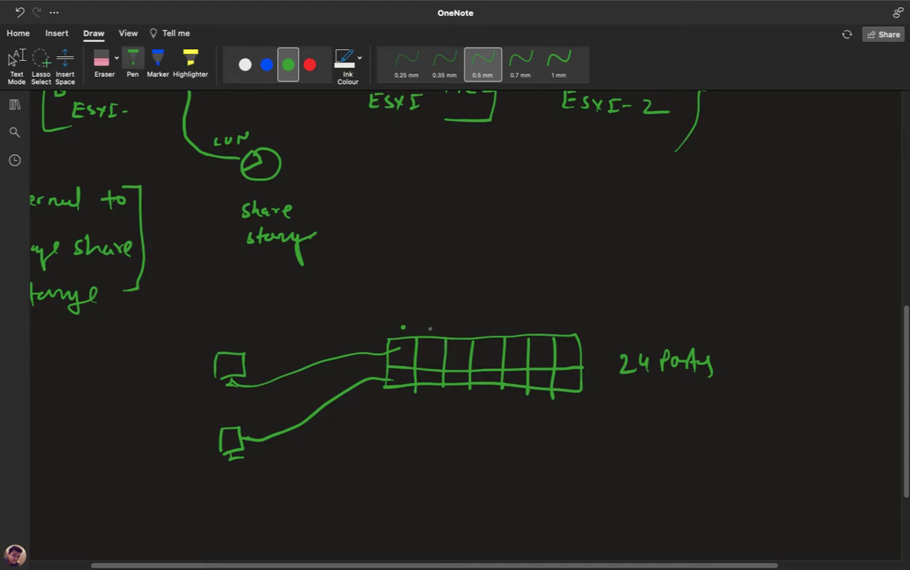
- Mark the first three port columns of the switch grid with green dots above and below
click(433, 397)
click(460, 331)
click(456, 396)
key(Escape)
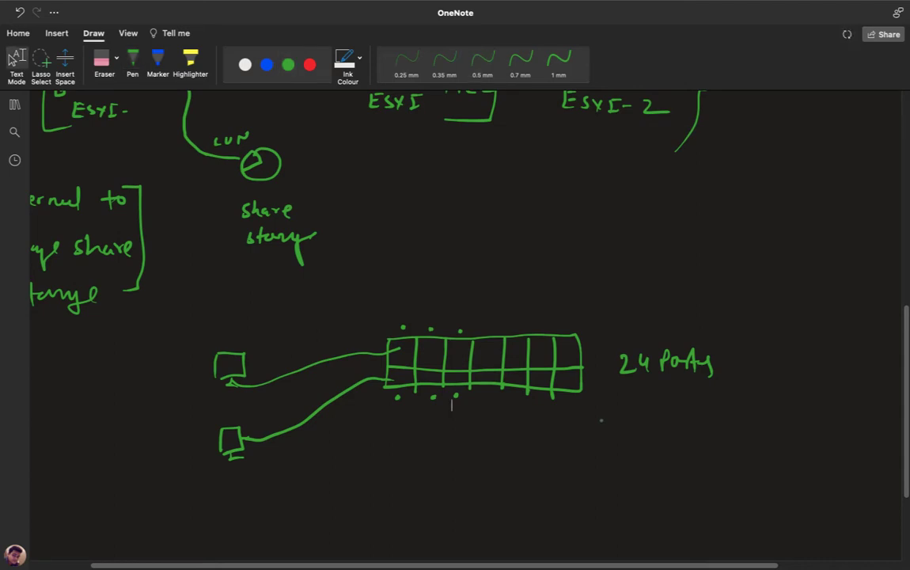
key(Escape)
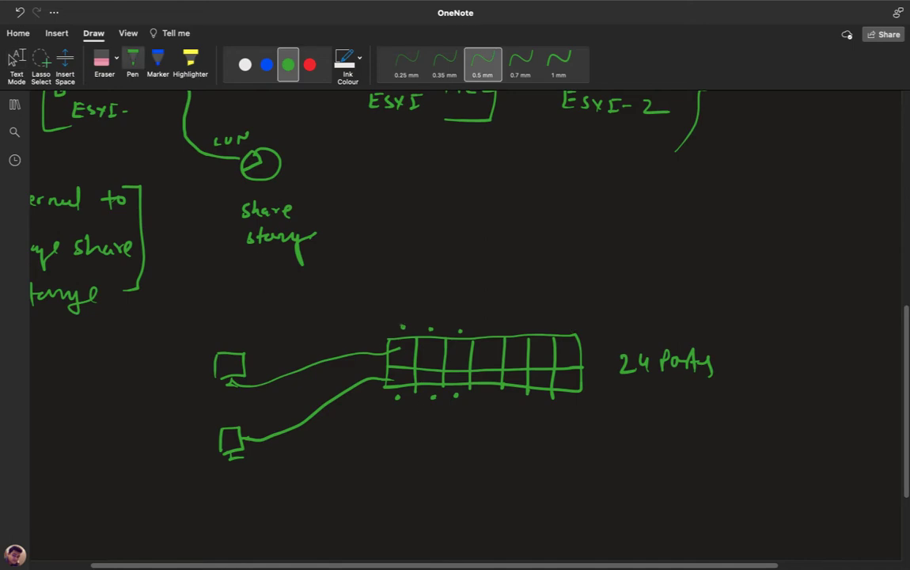
- Tick the first port, handwrite "on" and "off" above the switch grid, and draw a bracket beside the two computers
drag(402, 318, 424, 296)
click(427, 301)
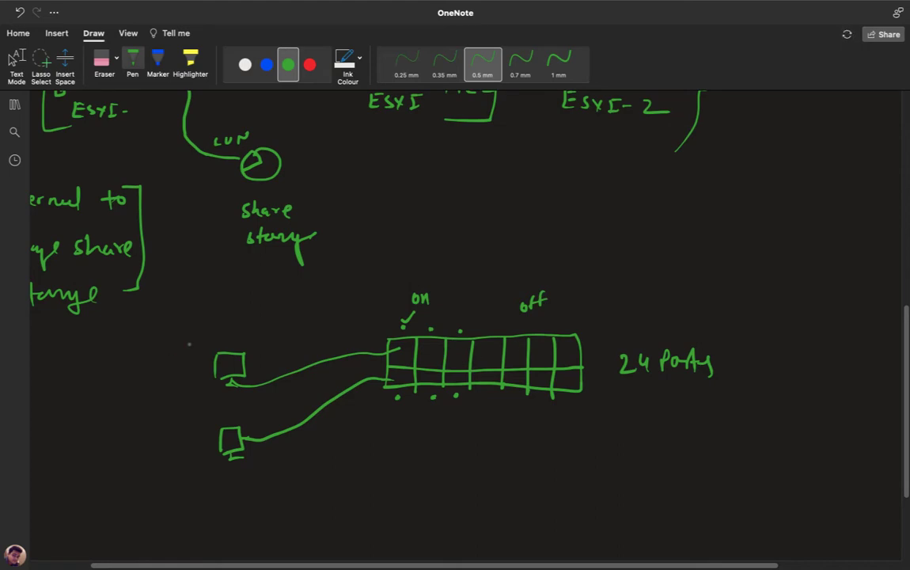
mouse_move(204, 336)
mouse_down()
mouse_move(185, 463)
mouse_move(210, 475)
mouse_up()
key(Escape)
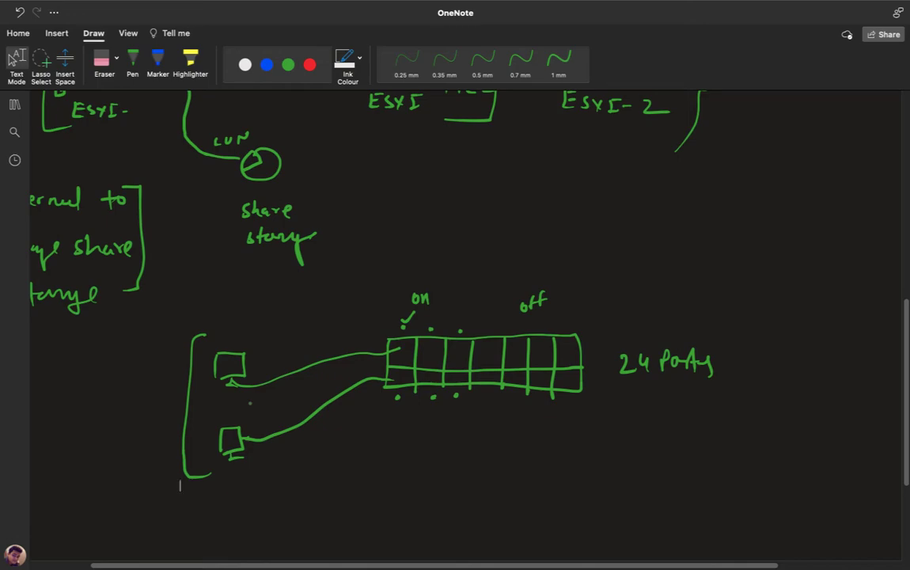
- Switch back to the vSphere Client and view the monitored issues of Training-Switch
key(ctrl+Left)
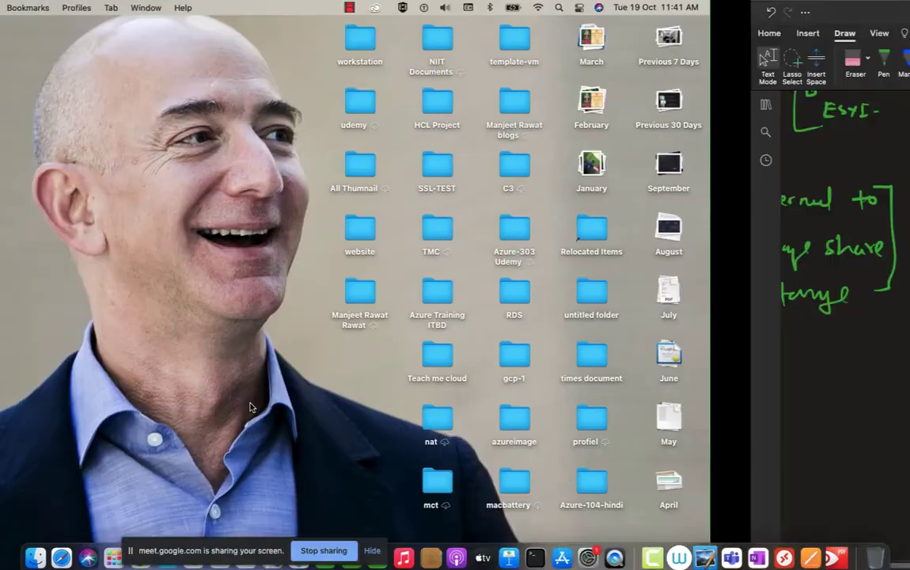
key(ctrl+Right)
key(ctrl+Right)
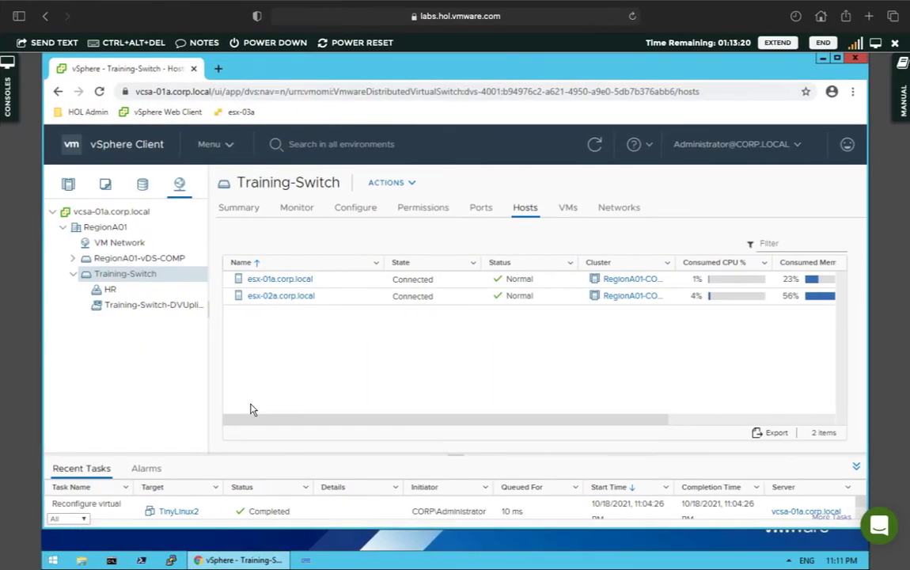
click(291, 212)
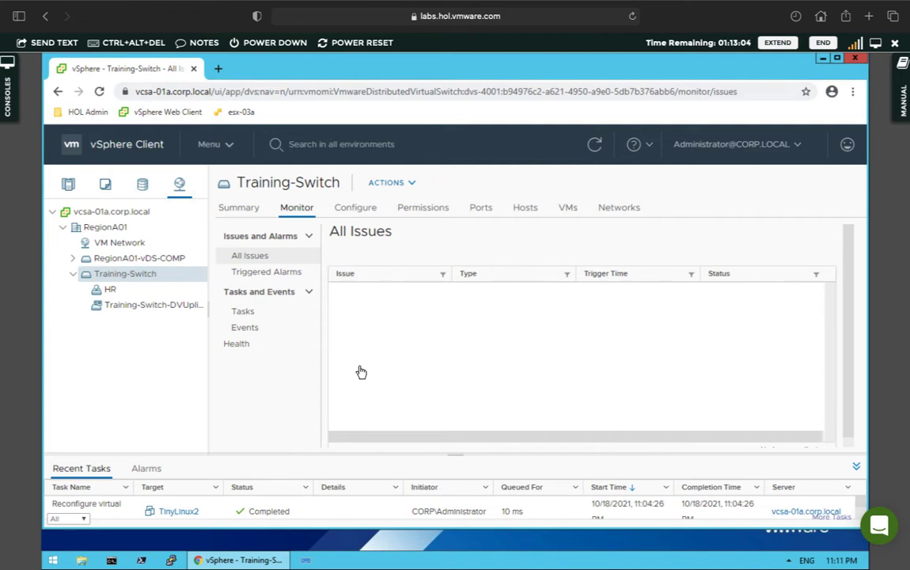
- Review the issues, triggered alarms, tasks and events of the HR port group
click(114, 291)
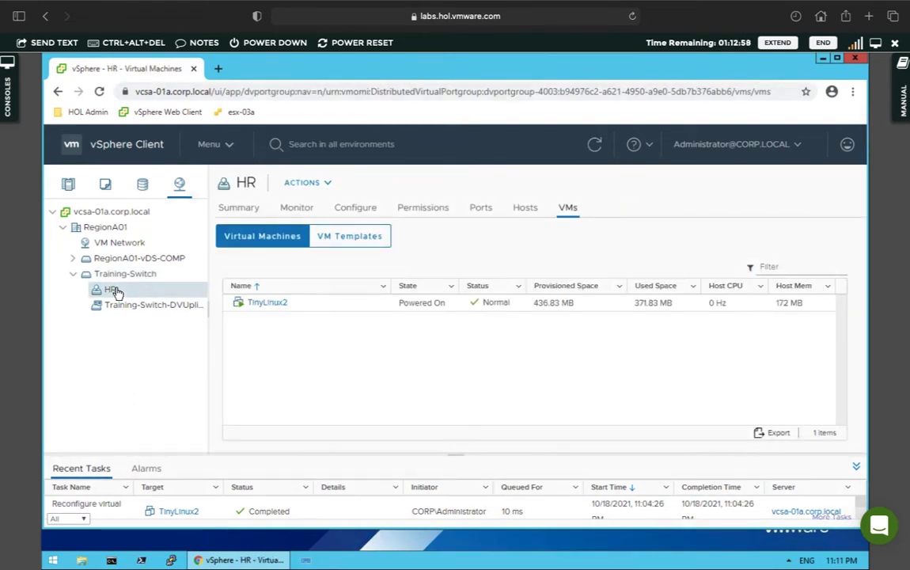
click(292, 209)
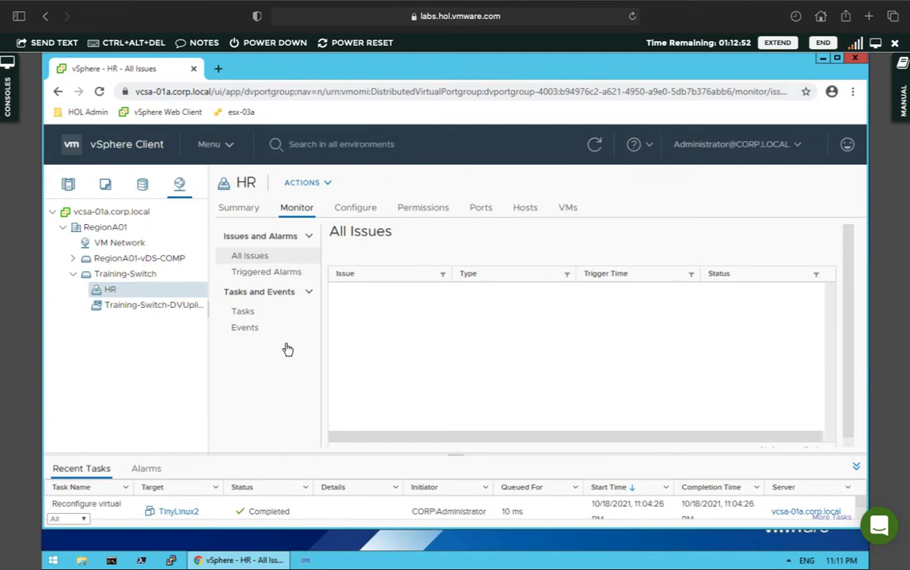
click(252, 258)
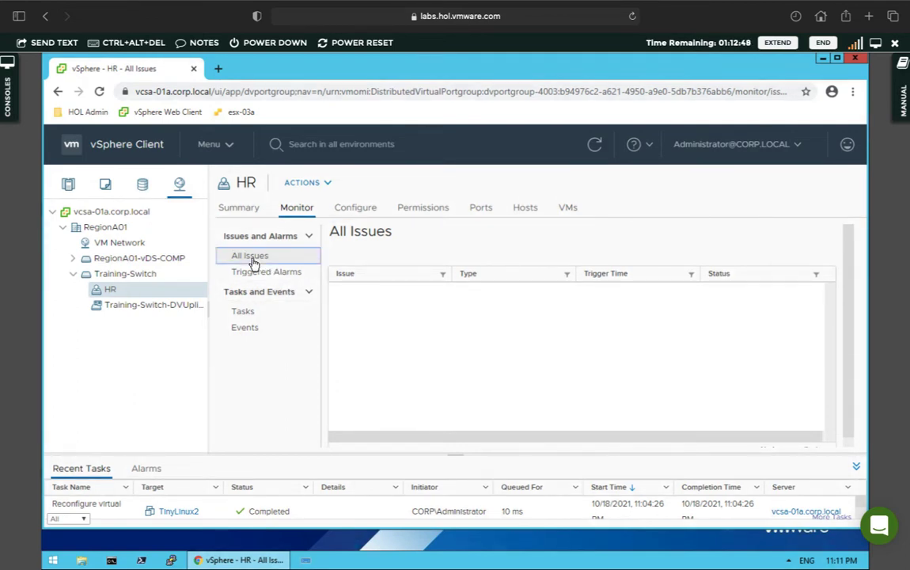
click(255, 273)
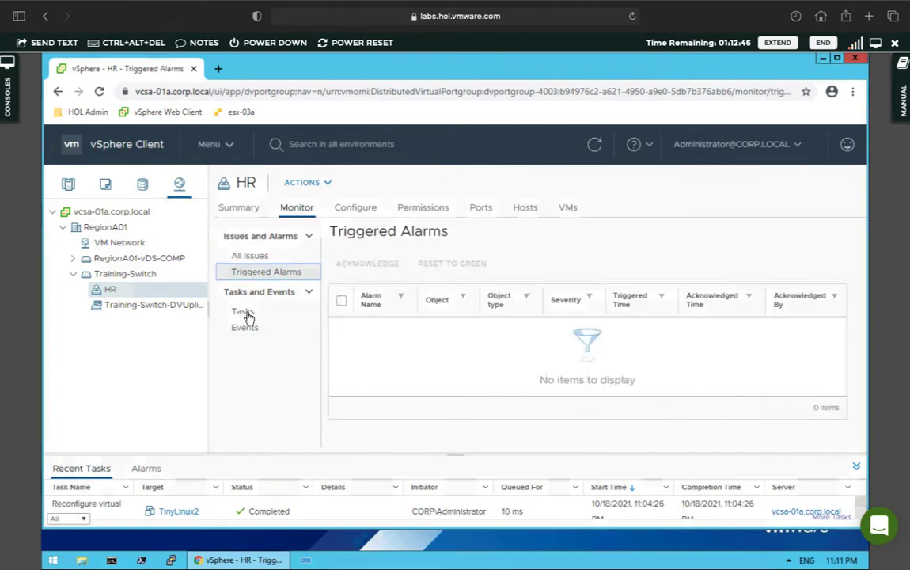
click(246, 313)
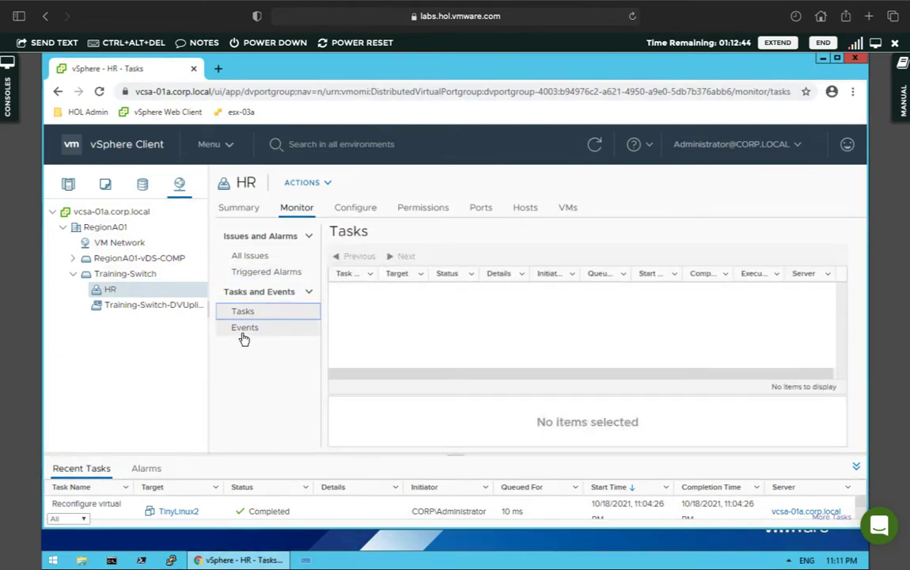
click(243, 334)
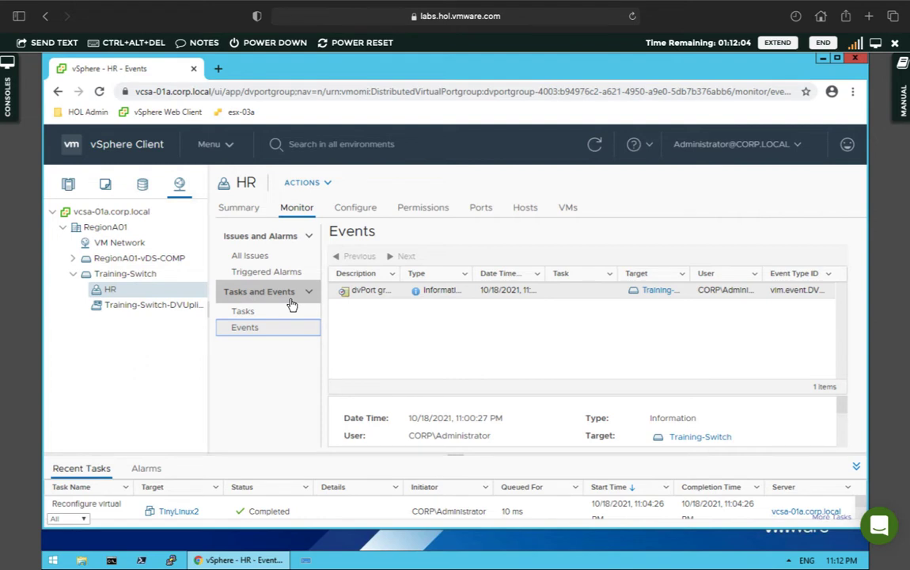
click(250, 312)
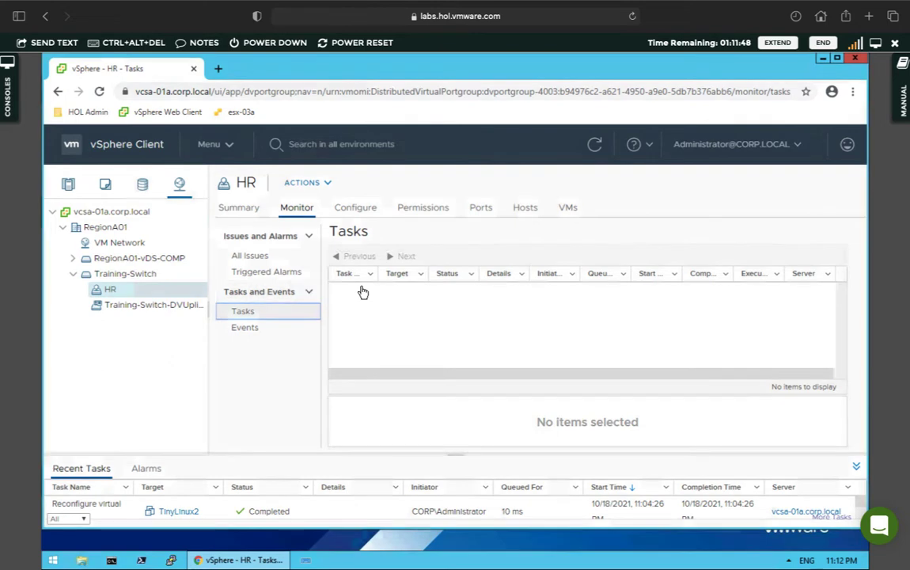
click(253, 335)
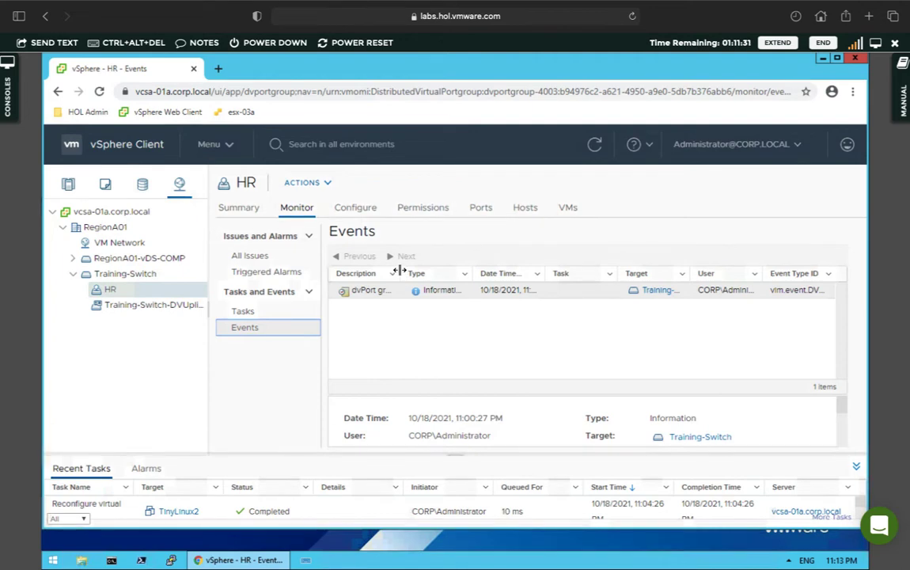
- Move the Type column ahead of Description in the events list and widen Description to fit its full text
drag(439, 268, 487, 275)
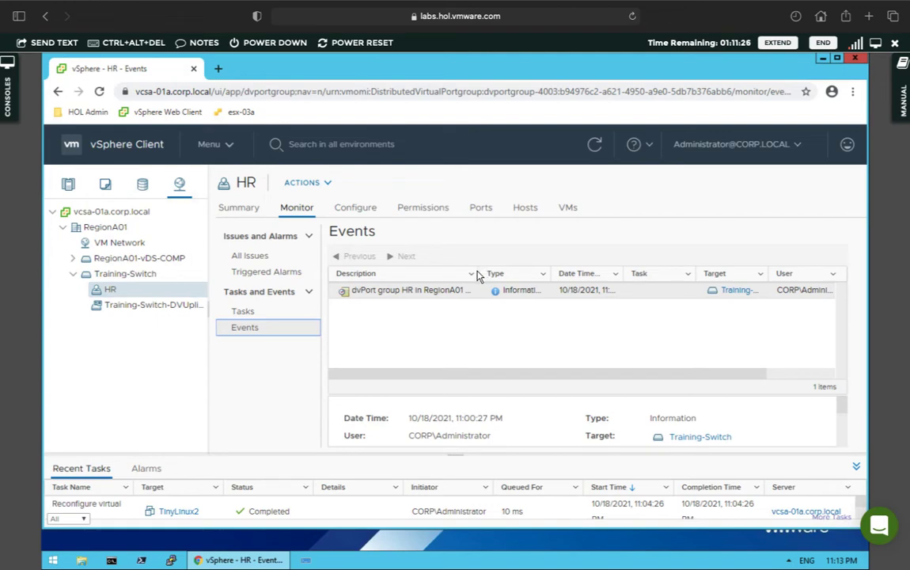
drag(483, 268, 543, 269)
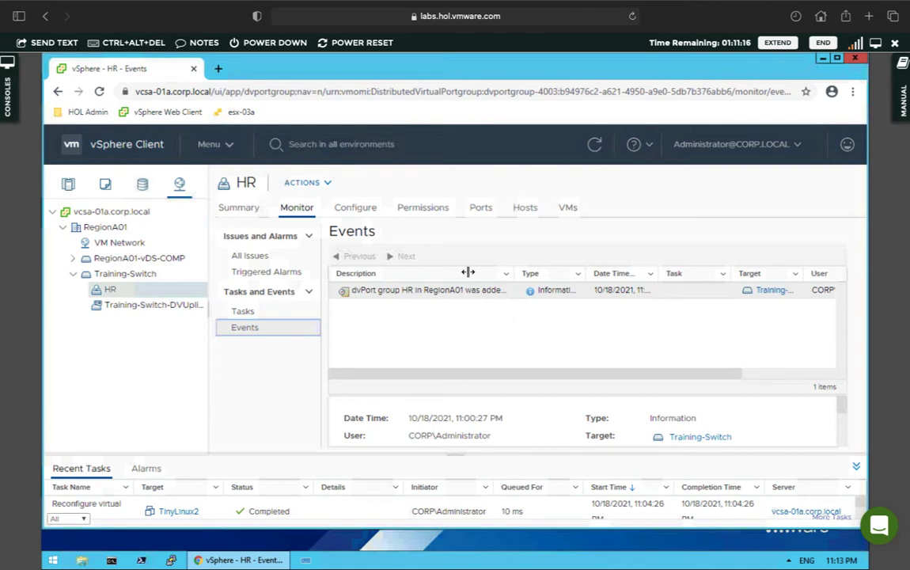
drag(467, 270, 491, 339)
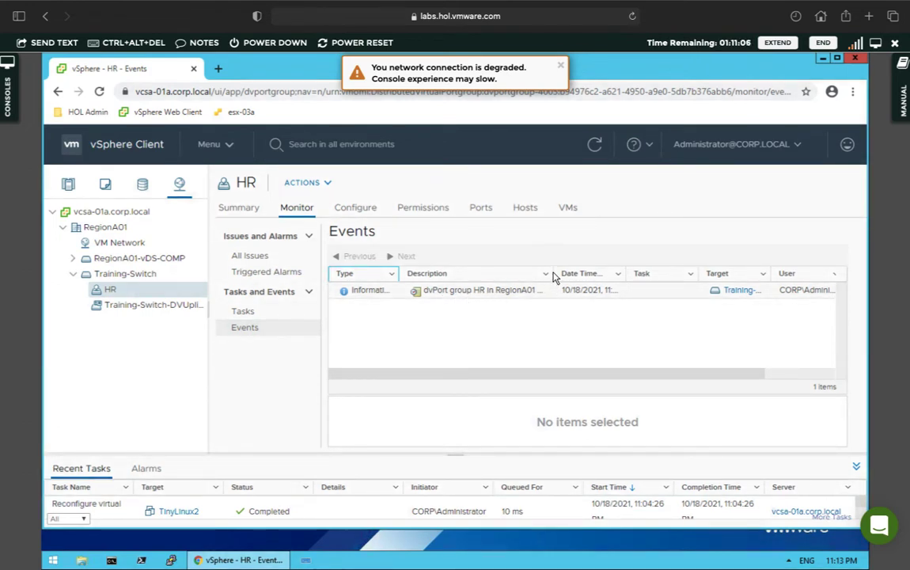
drag(575, 270, 691, 263)
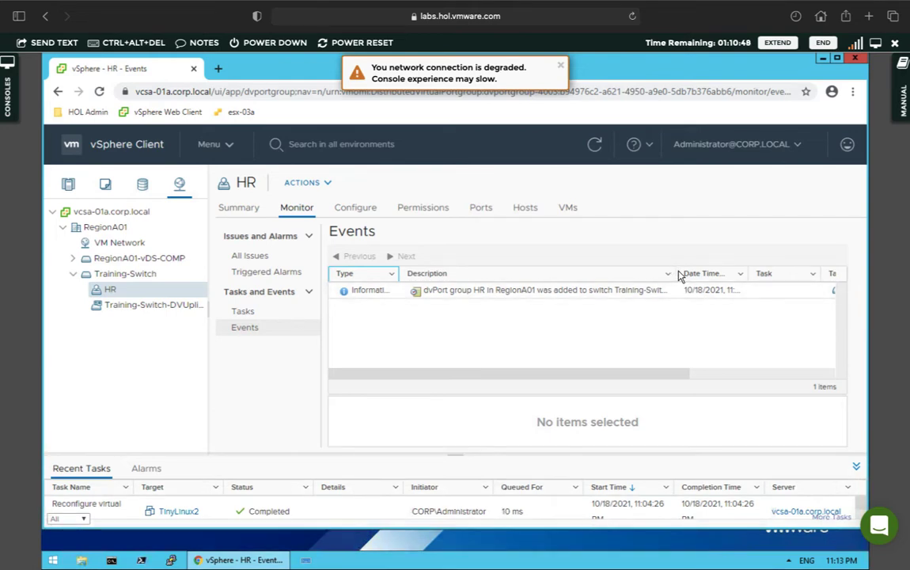
drag(674, 273, 814, 273)
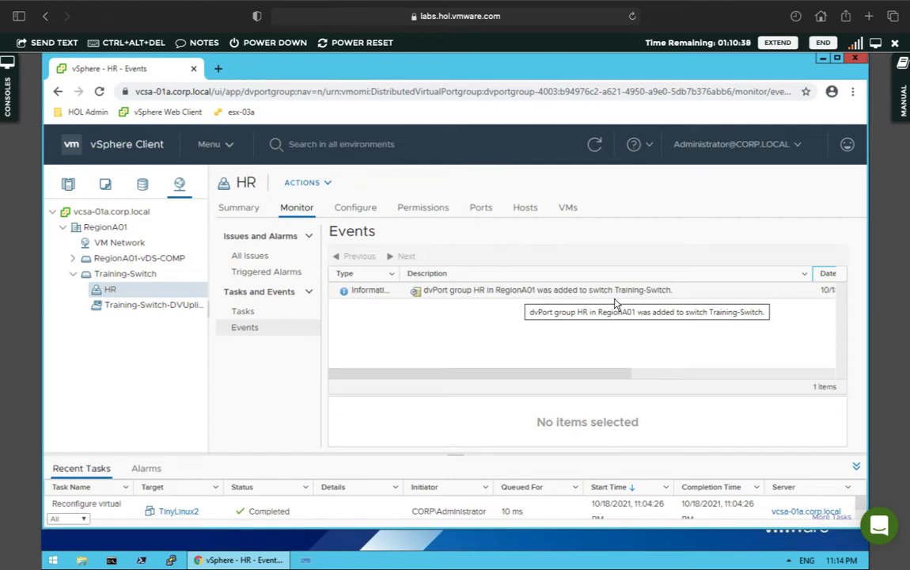
right_click(556, 294)
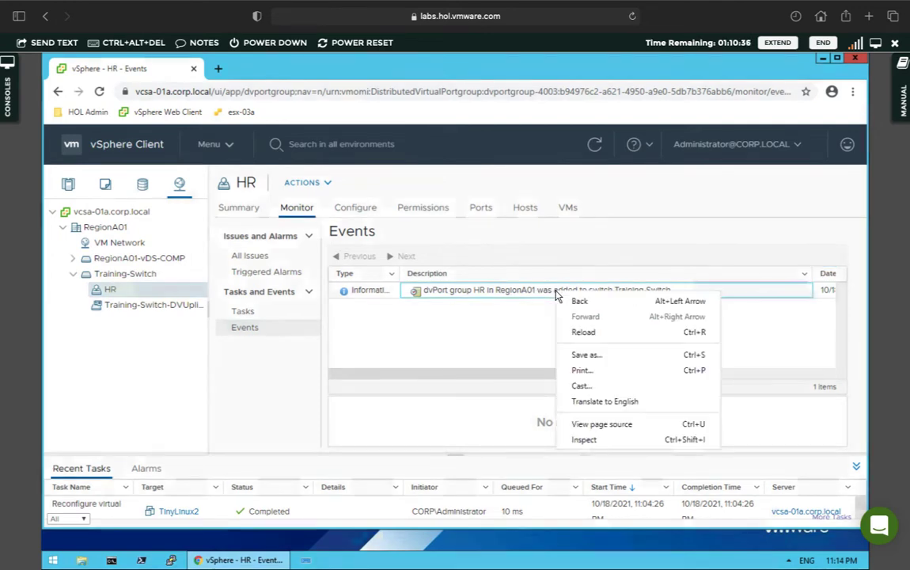
click(467, 339)
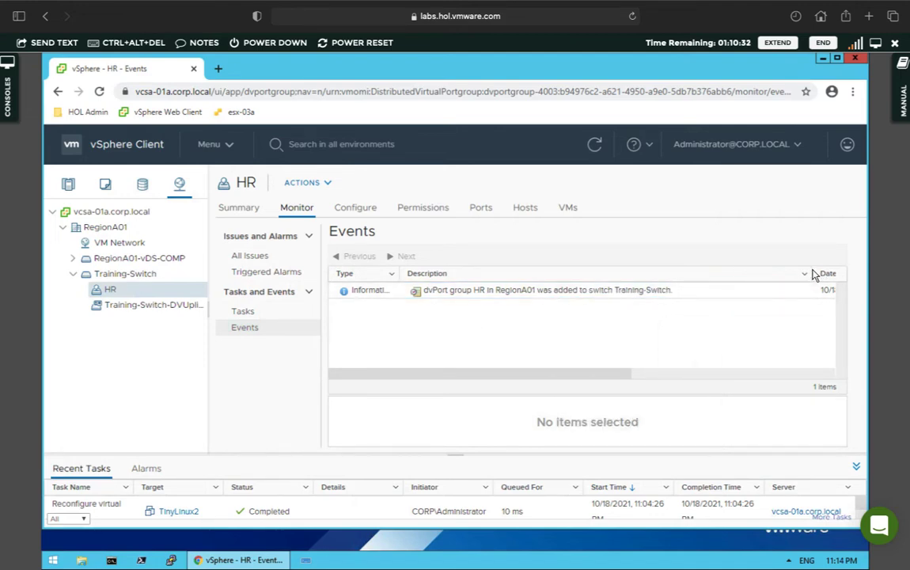
drag(810, 270, 677, 258)
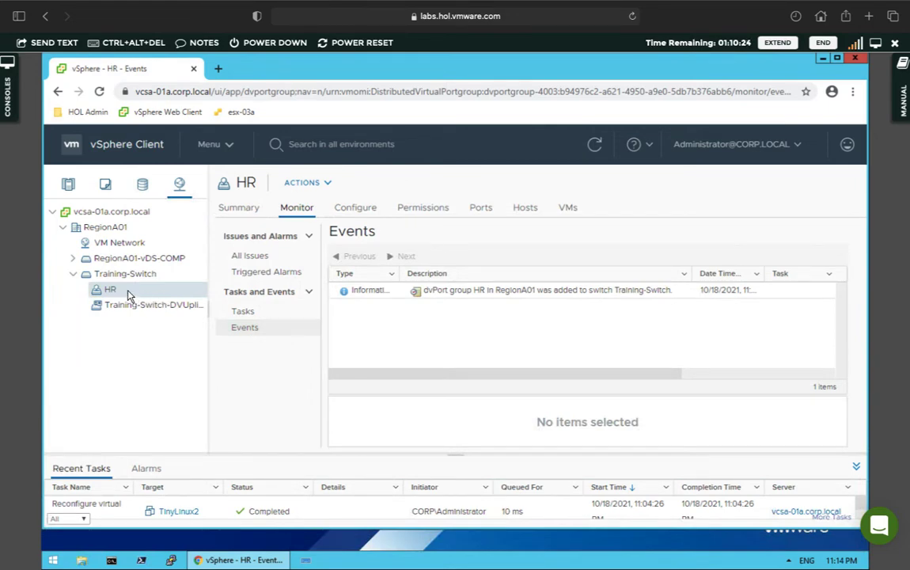
- Reassign Network adapter 1 of TinyLinux2 from HR to the VM-RegionA01-vDS-COMP network and refresh HR's virtual machine list
click(569, 209)
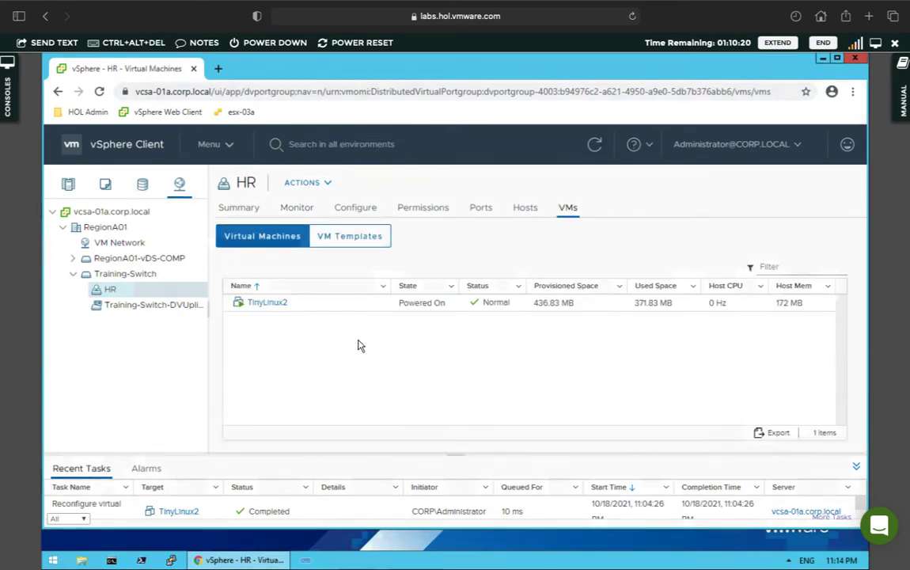
right_click(264, 308)
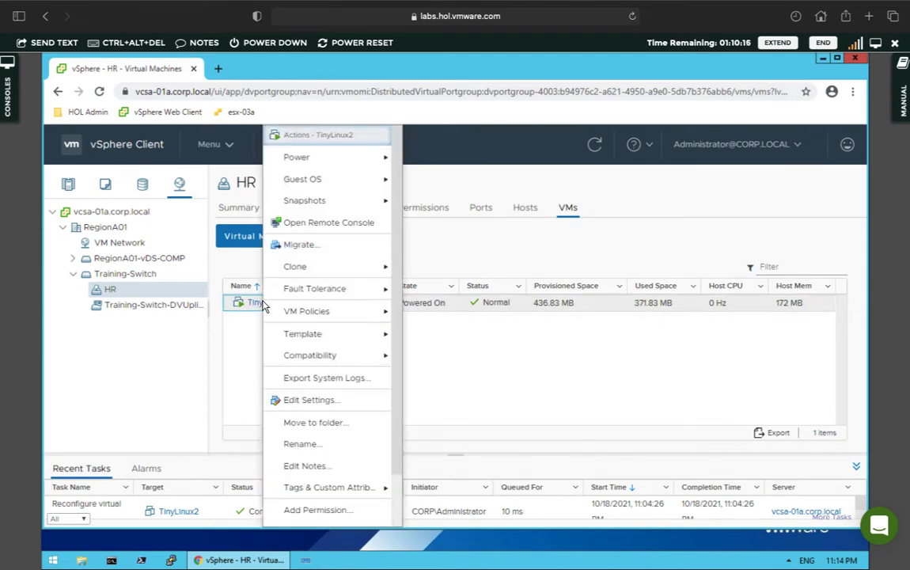
click(309, 399)
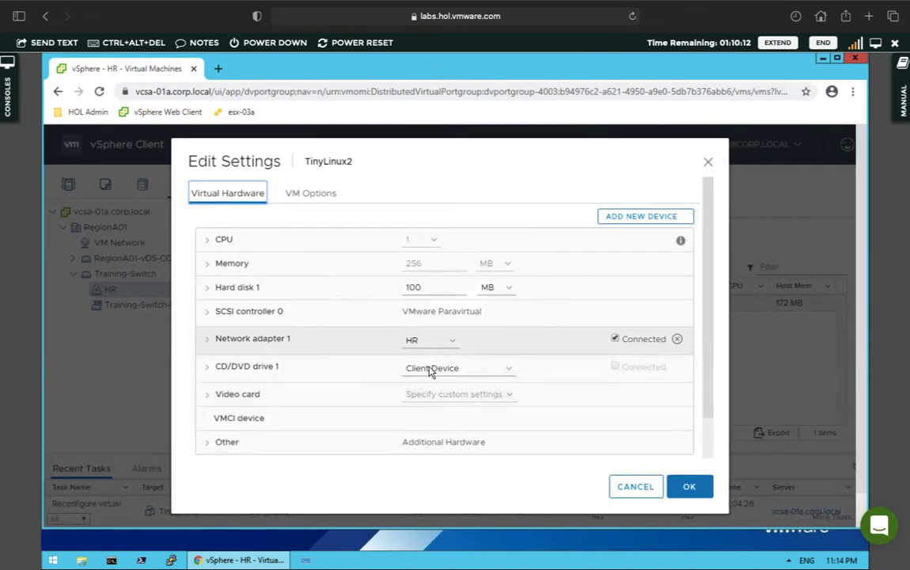
click(448, 341)
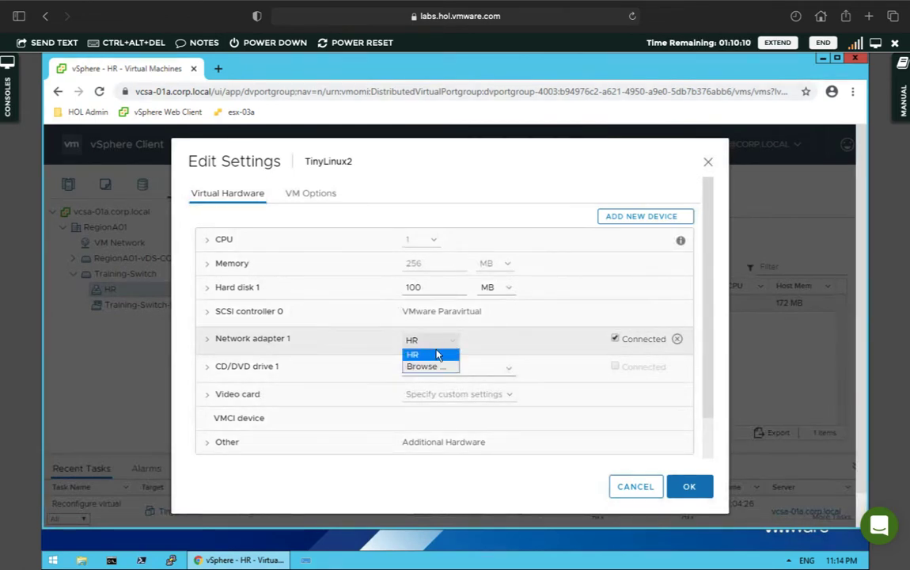
click(420, 367)
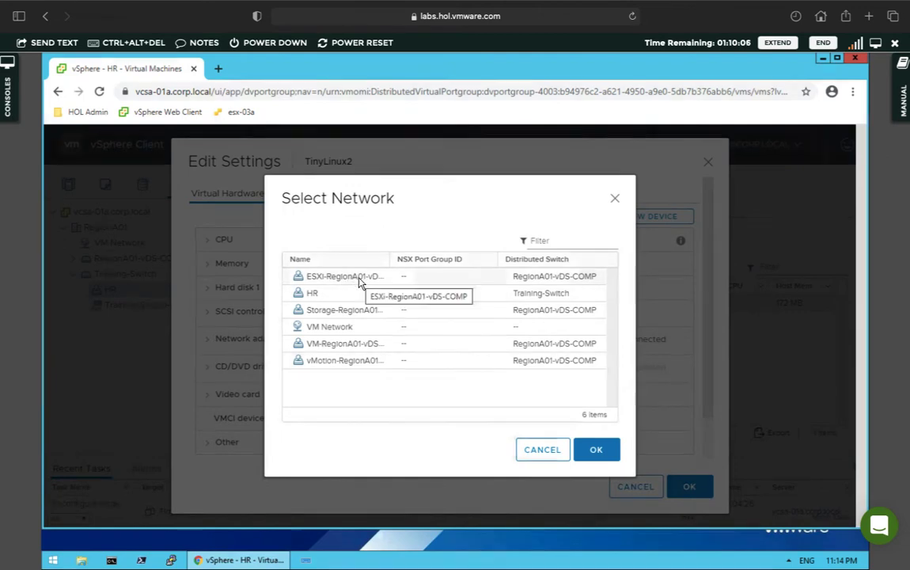
click(352, 346)
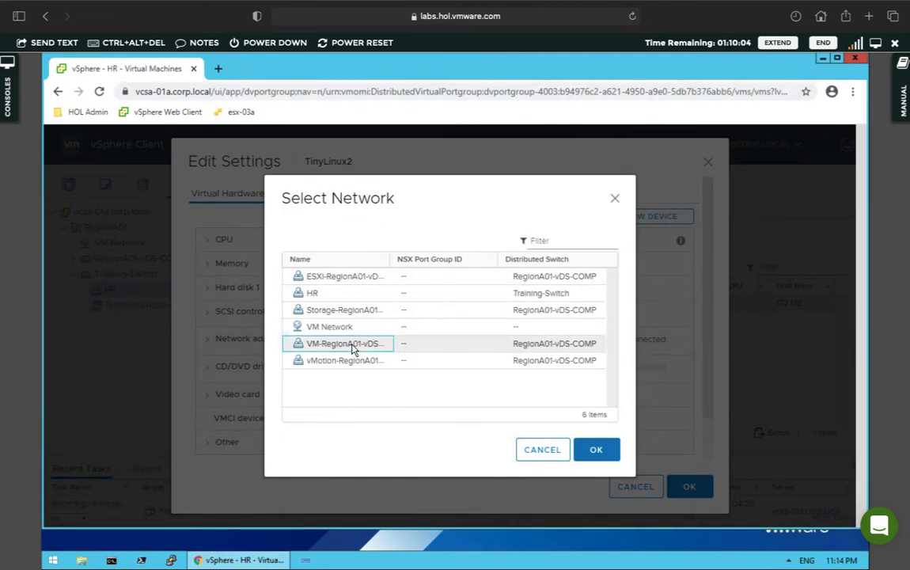
click(596, 452)
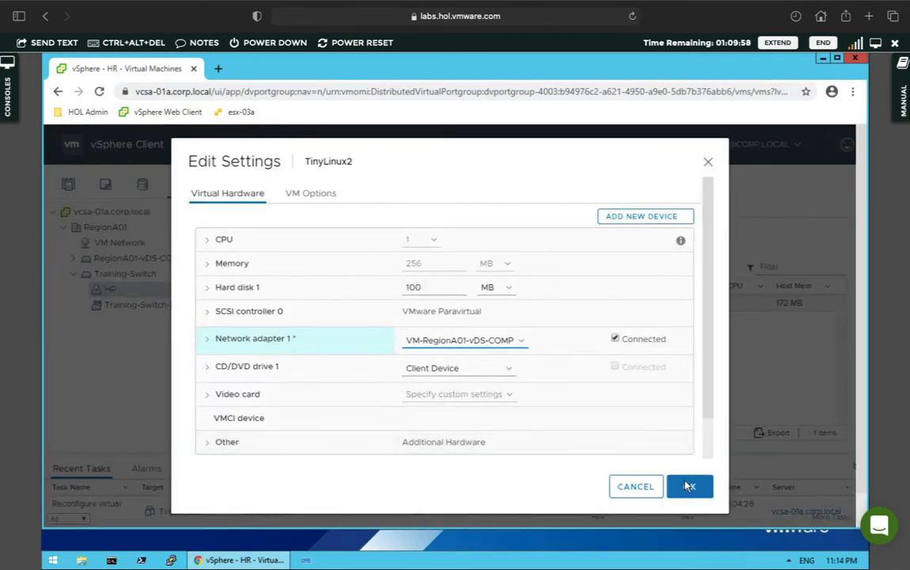
click(689, 487)
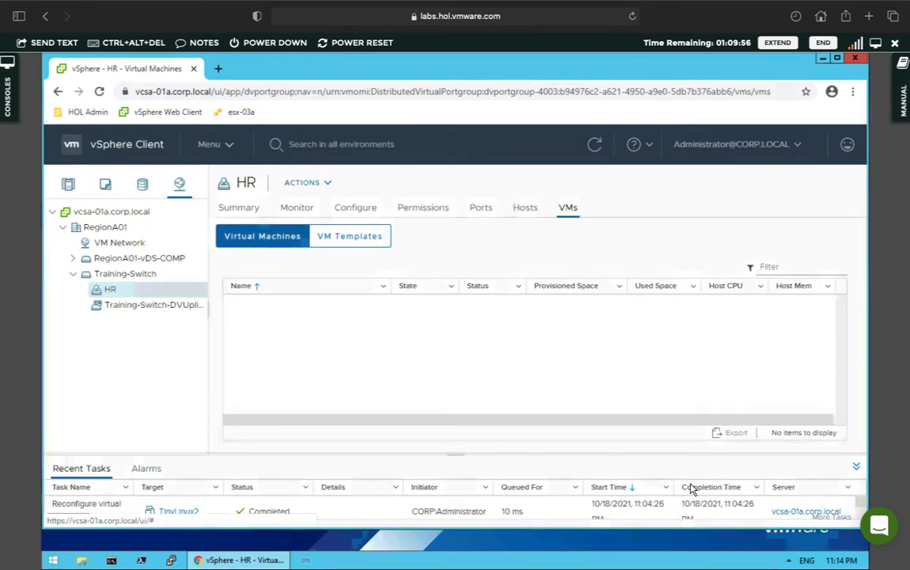
click(595, 143)
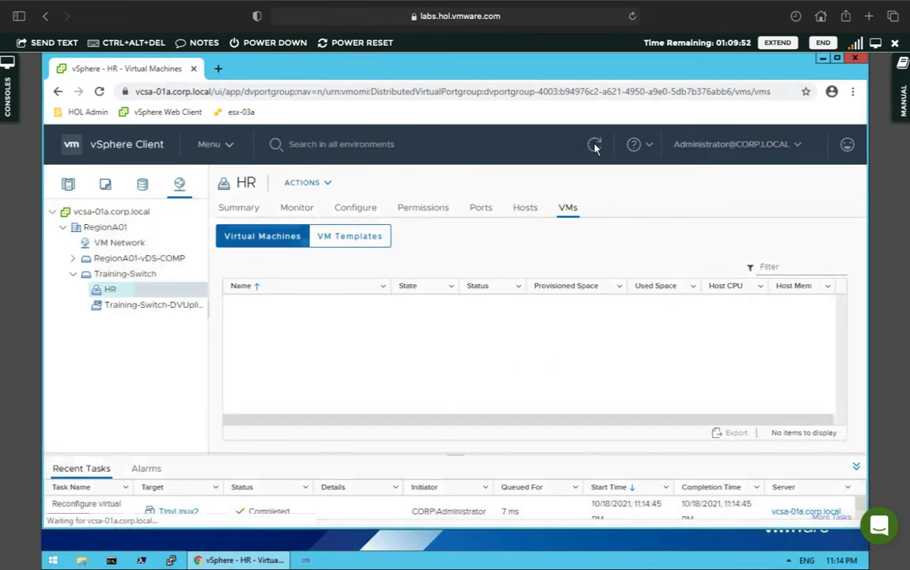
click(595, 145)
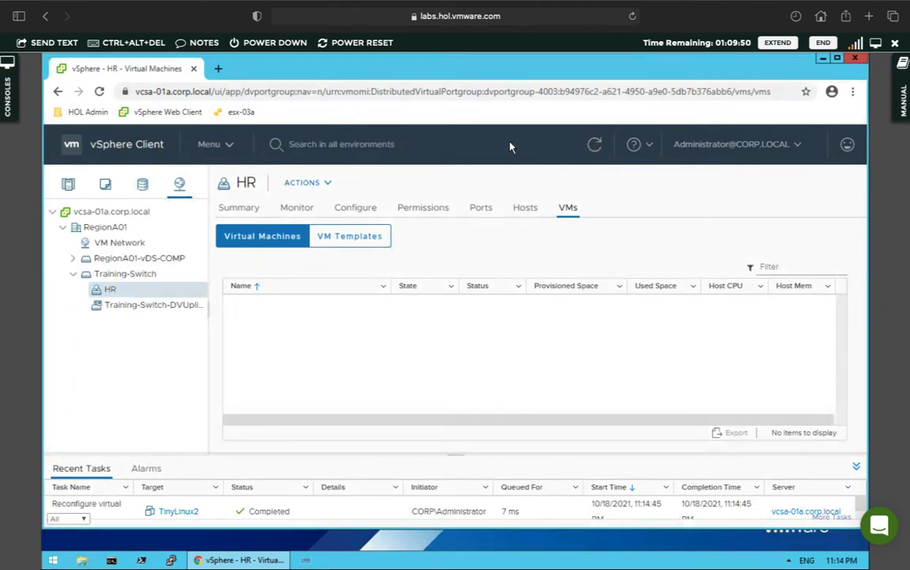
- Recheck the HR port group's tasks and events after the adapter change, refreshing the events list
click(298, 211)
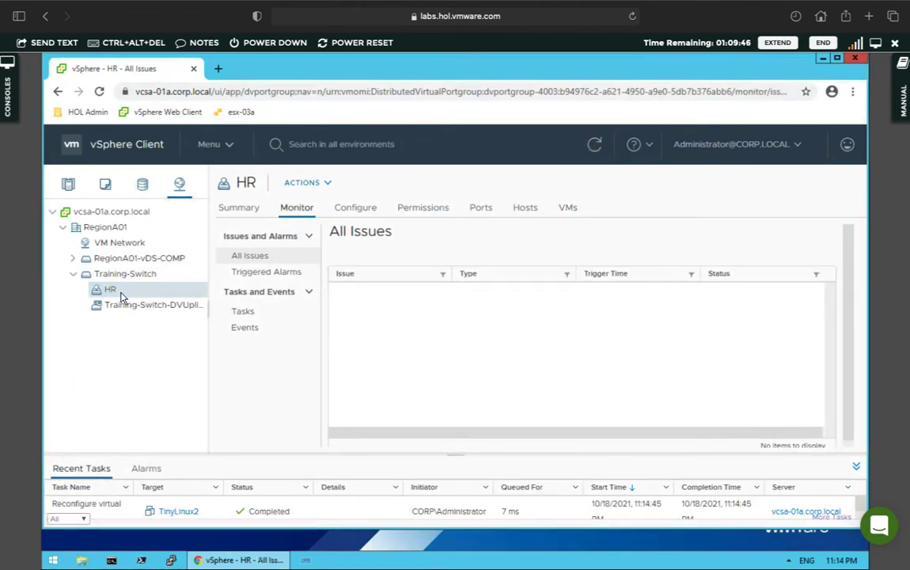
click(244, 312)
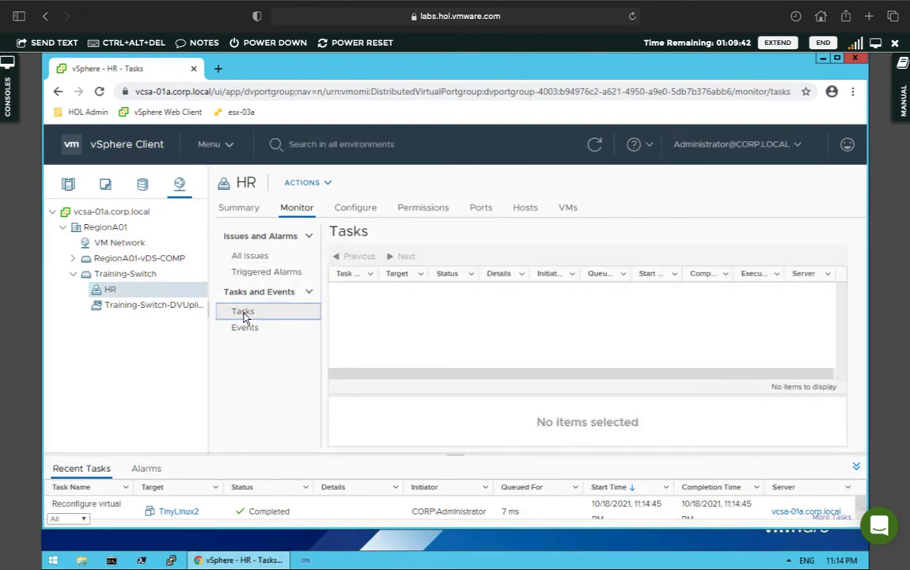
click(246, 328)
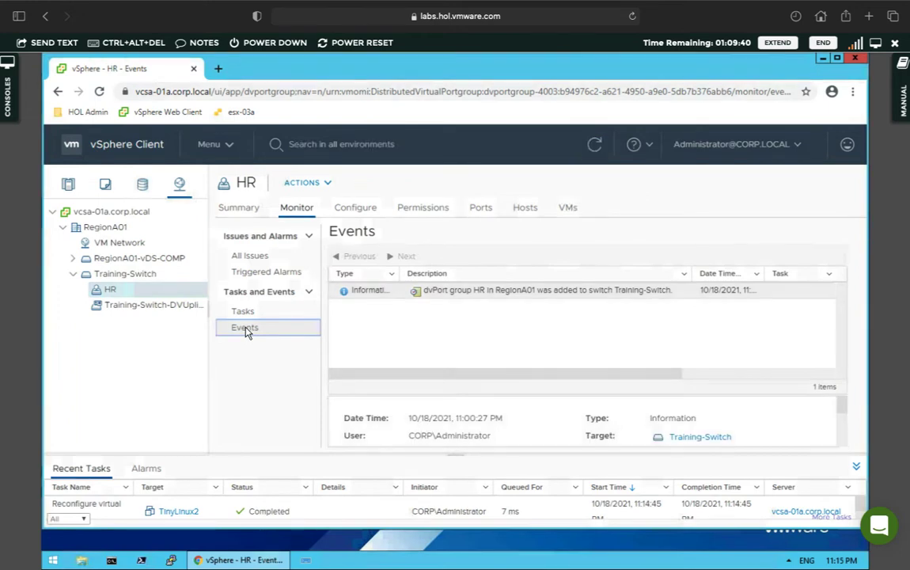
click(594, 145)
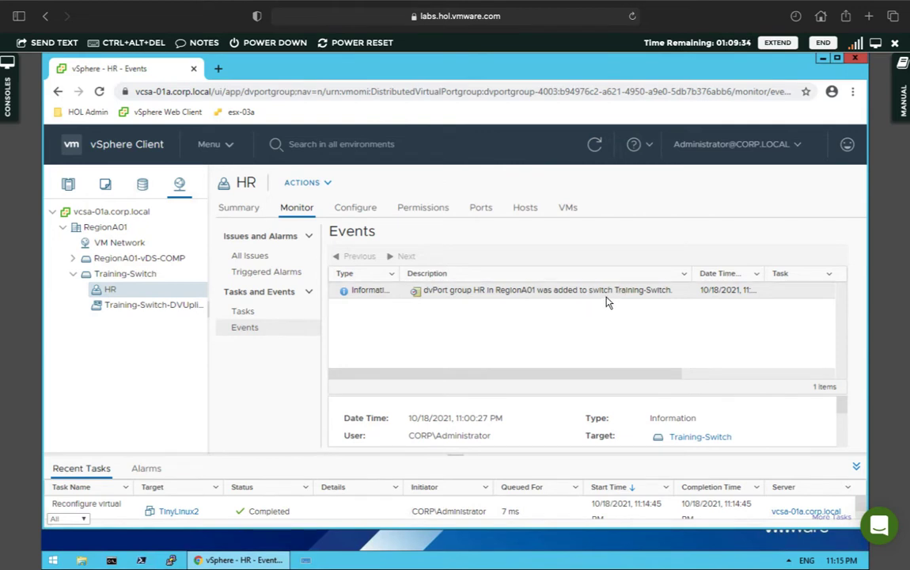
- Assign Network adapter 1 of the Windows10 virtual machine to the HR port group on Training-Switch
click(253, 329)
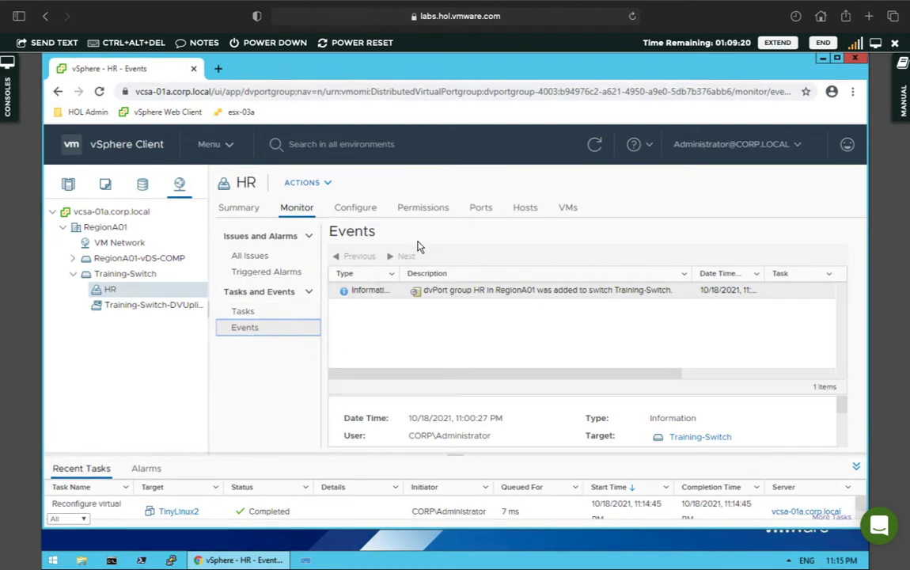
click(69, 186)
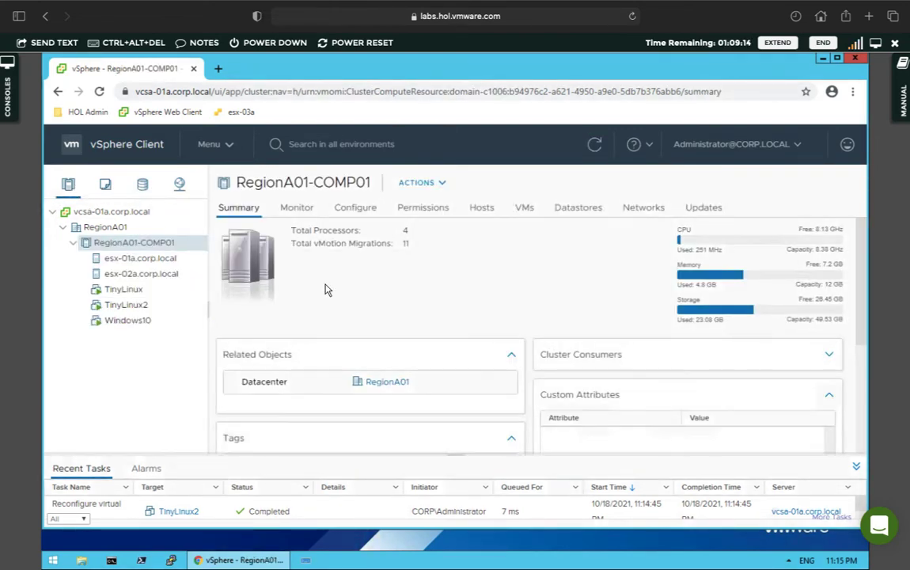
right_click(136, 325)
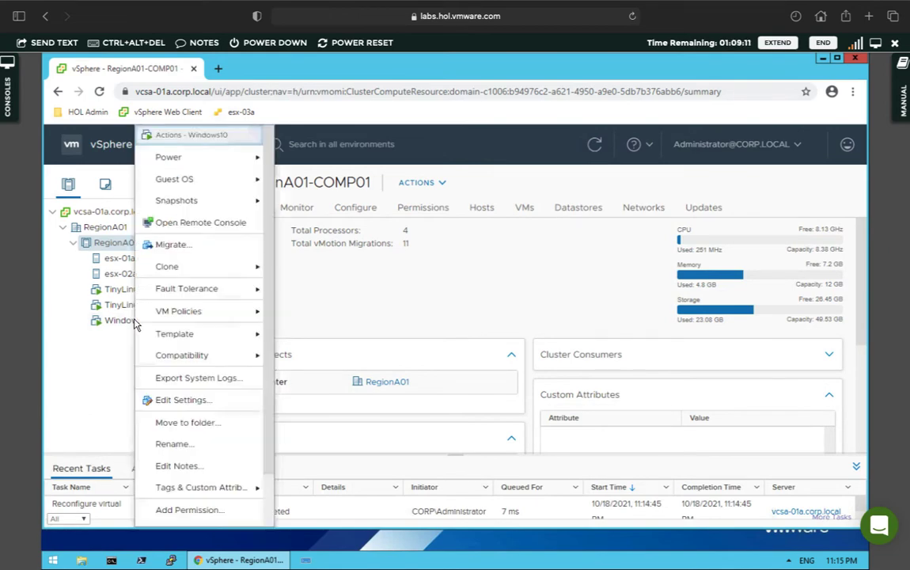
click(181, 402)
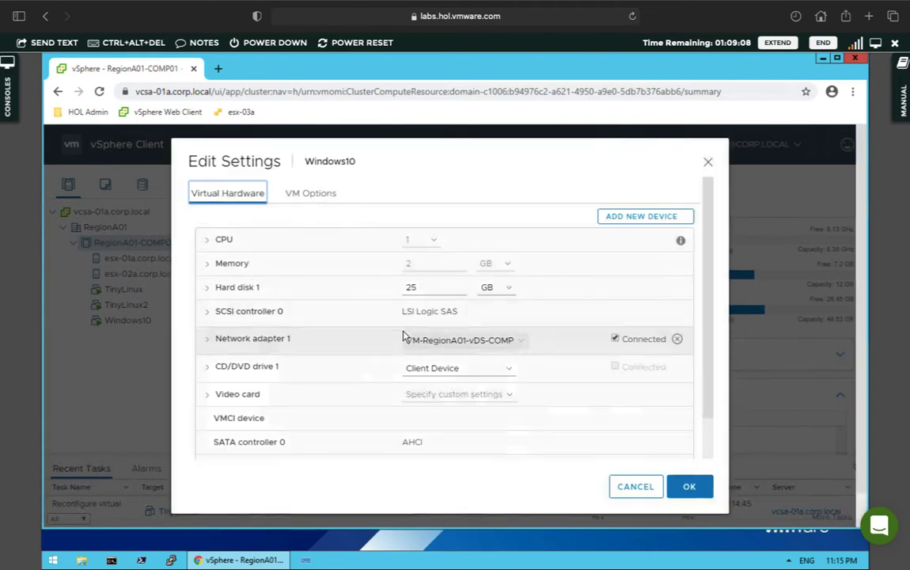
click(486, 345)
click(427, 367)
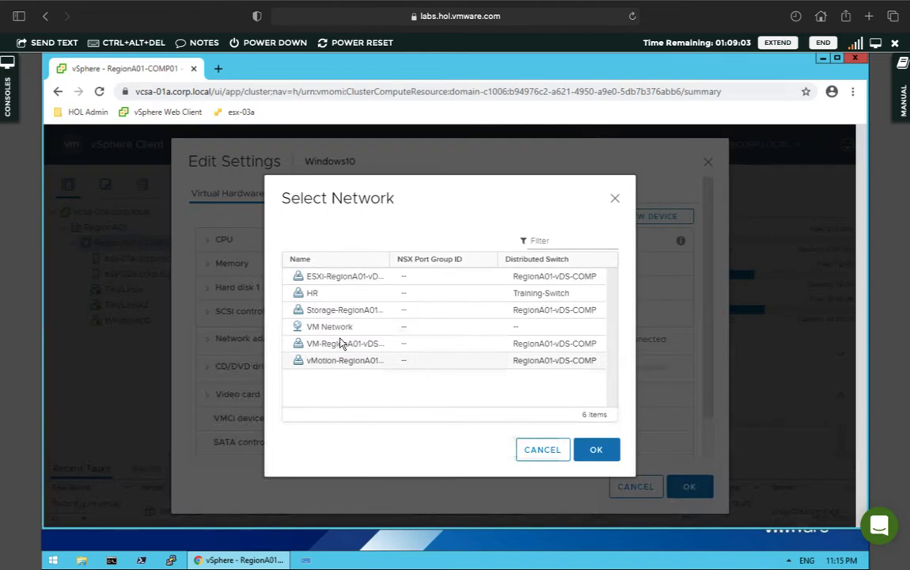
click(331, 294)
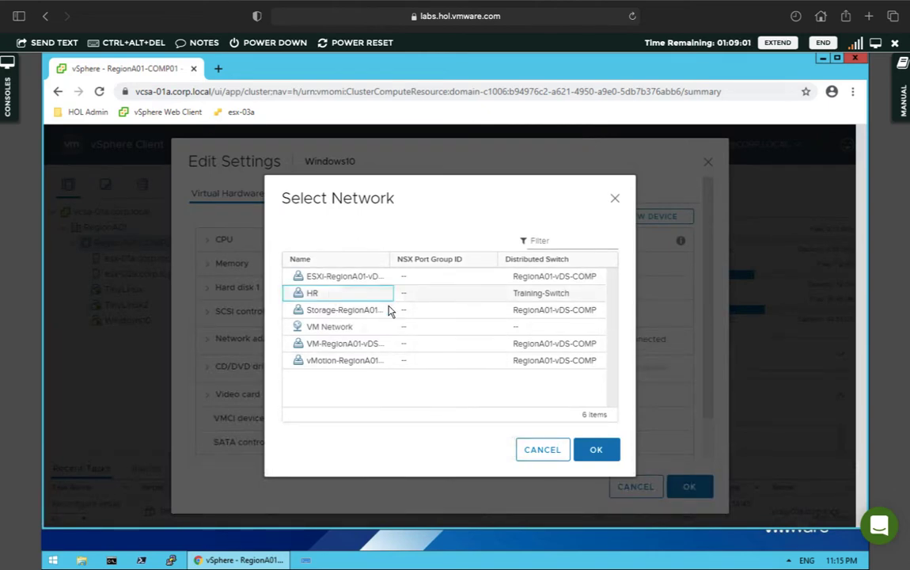
click(611, 451)
click(689, 487)
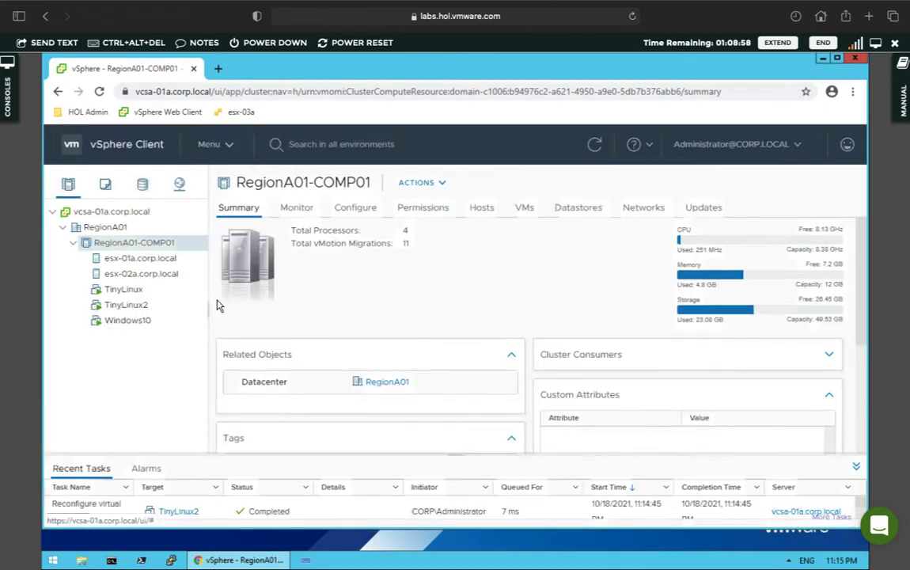
- Assign Network adapter 1 of the TinyLinux virtual machine to the HR port group and dismiss the connection notice
right_click(141, 301)
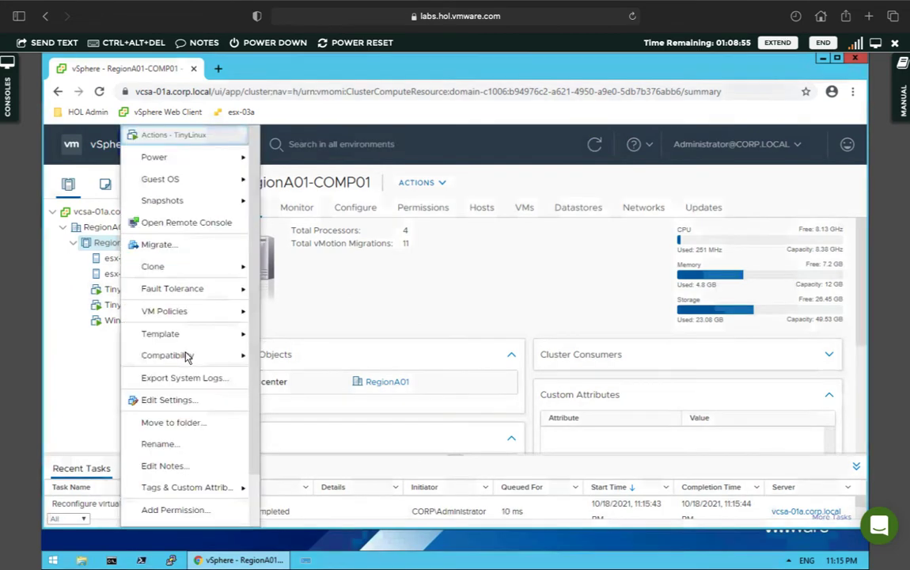
click(169, 400)
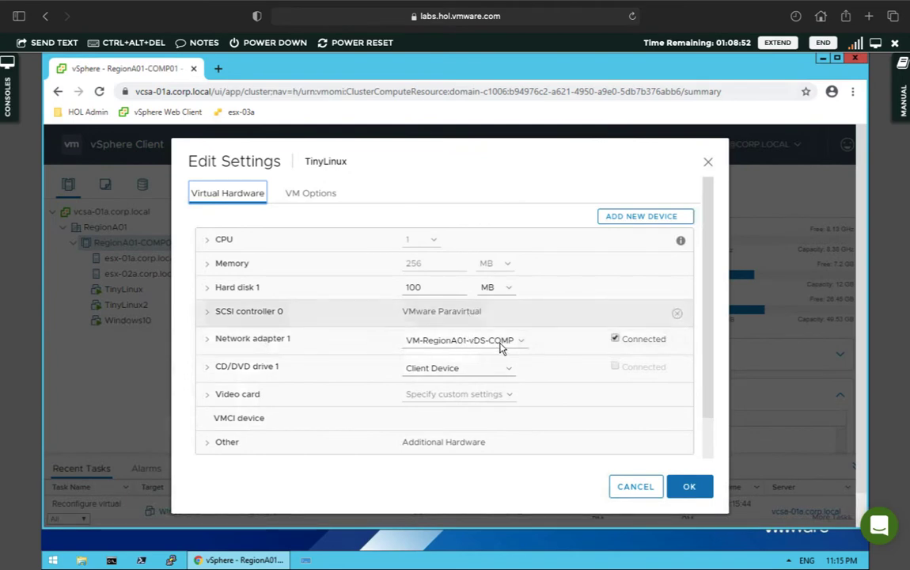
click(515, 341)
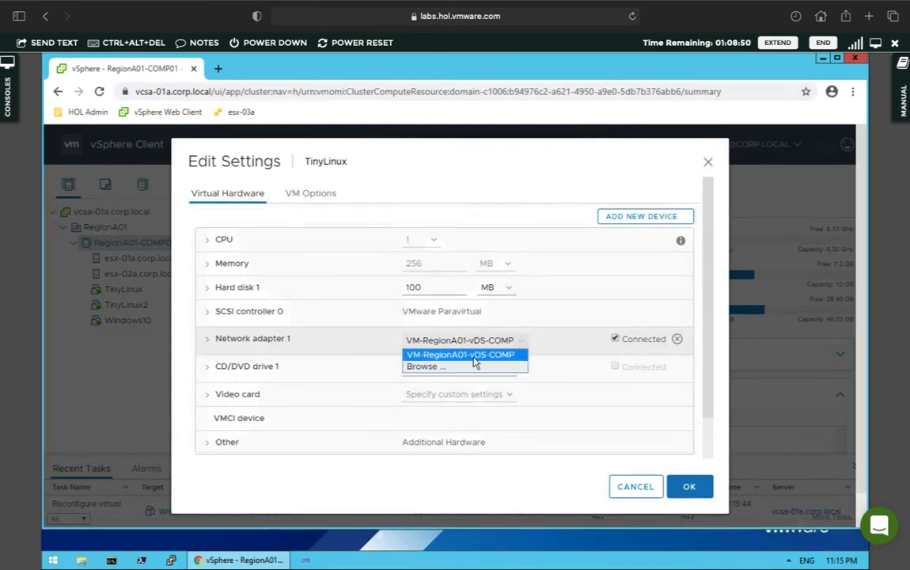
click(432, 367)
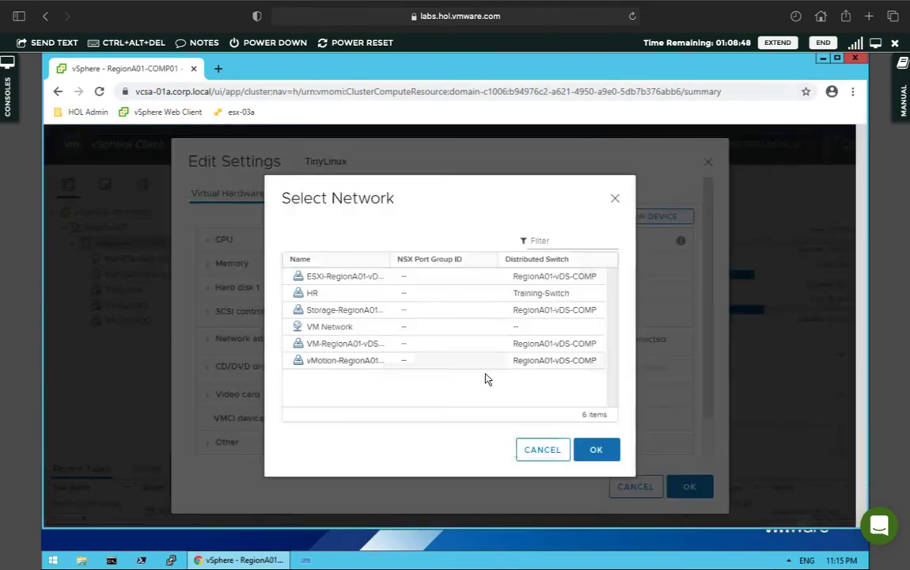
click(325, 295)
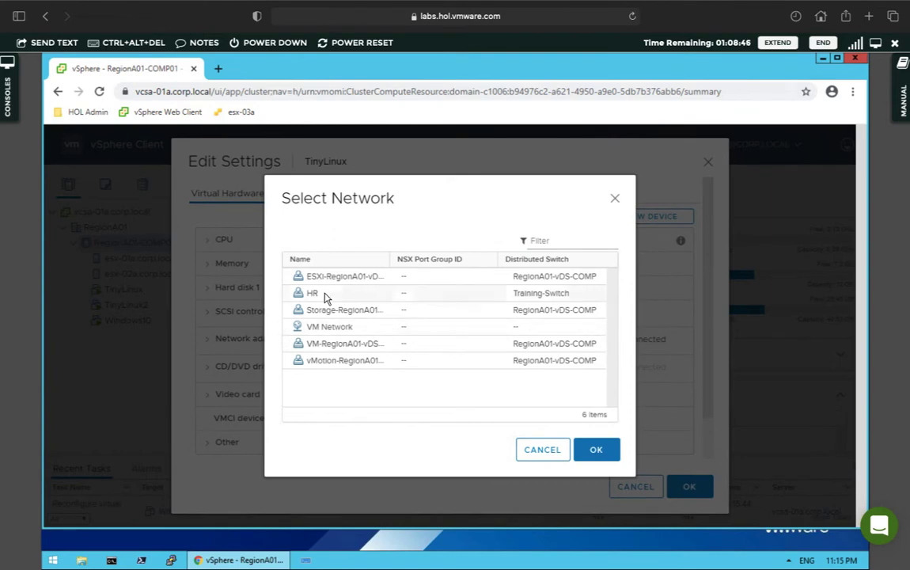
click(595, 450)
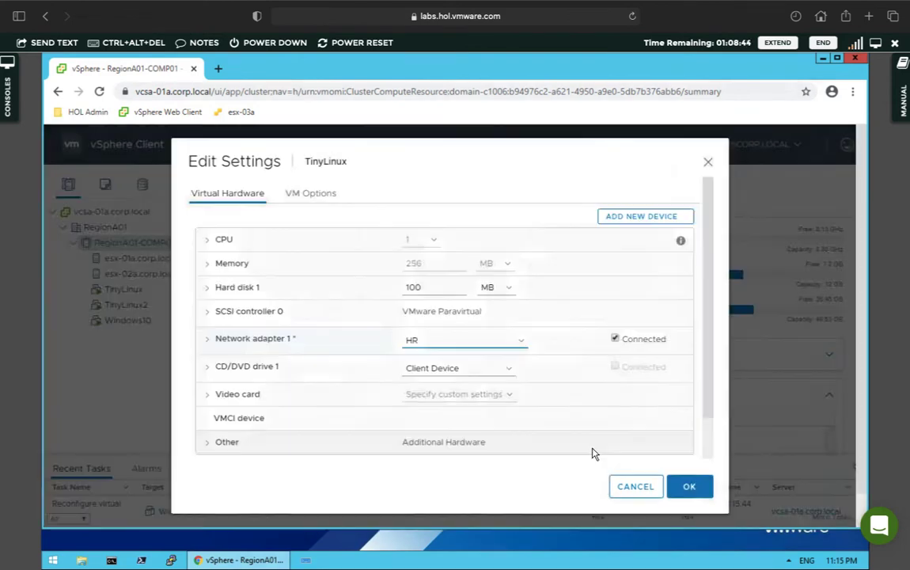
click(689, 486)
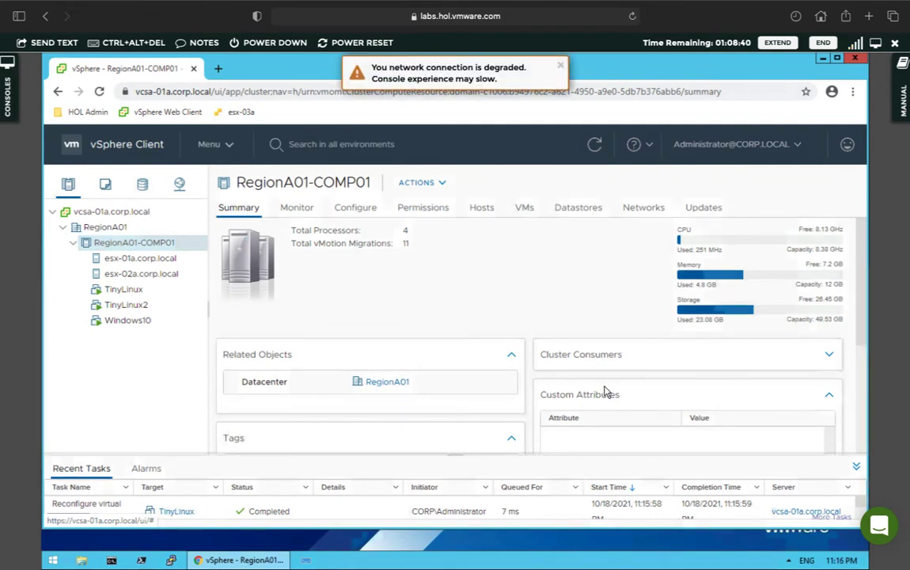
click(562, 66)
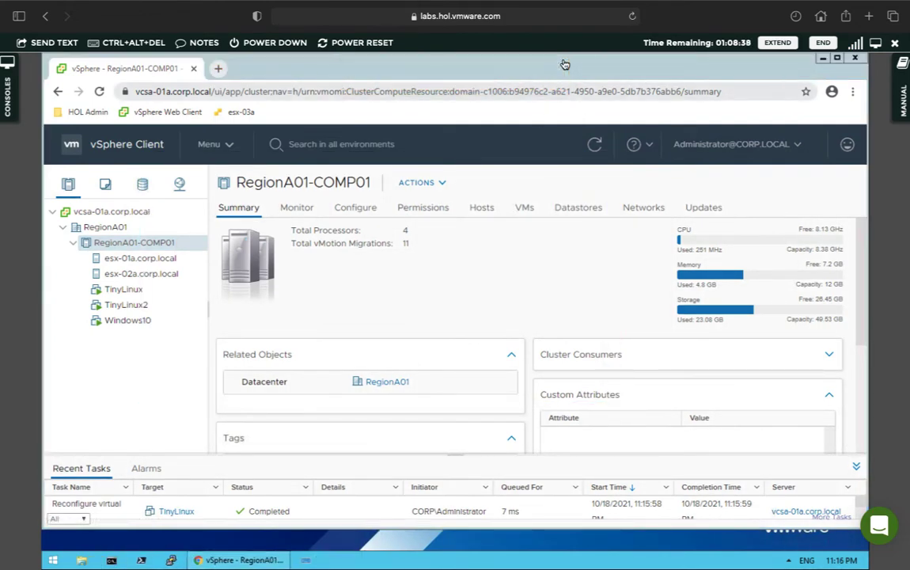
- Check the virtual machines attached to the HR port group in the networking inventory, refreshing the list
click(179, 190)
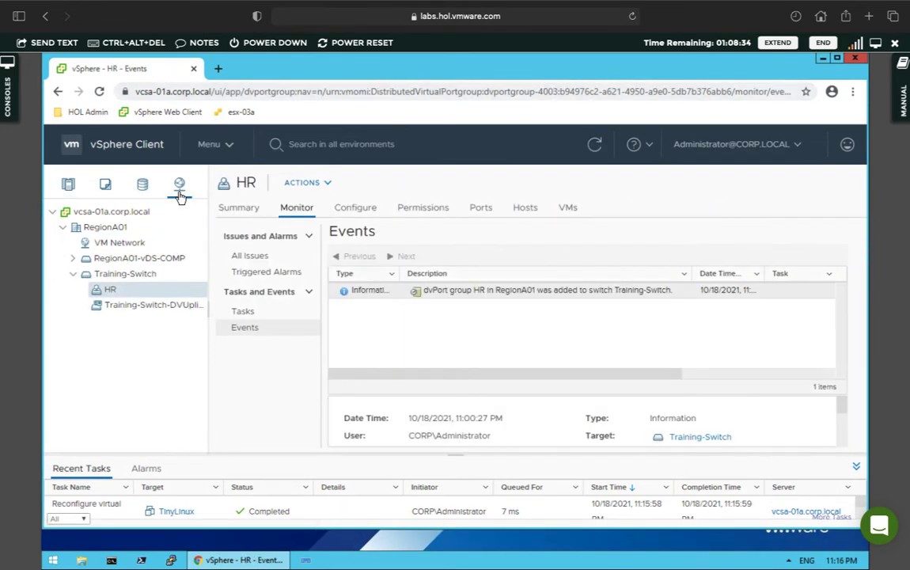
click(566, 209)
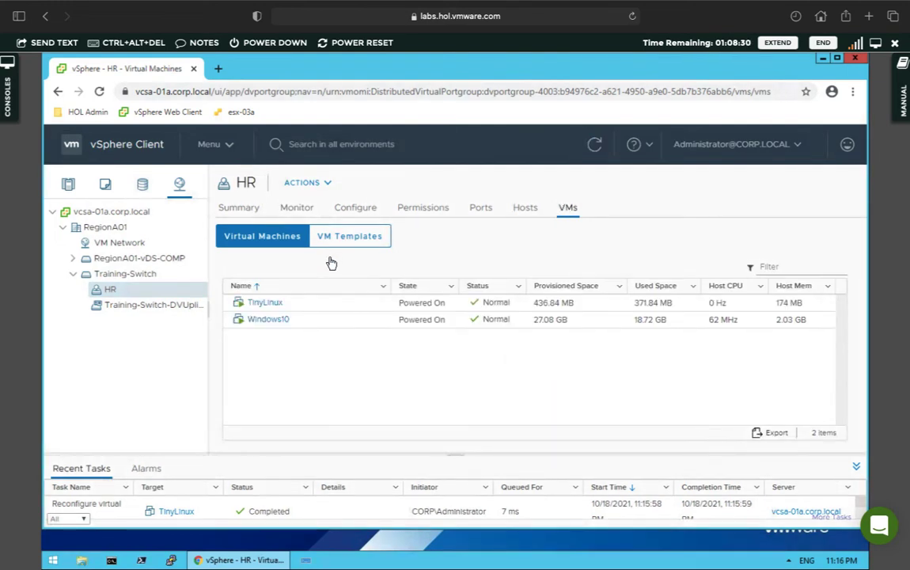
click(593, 146)
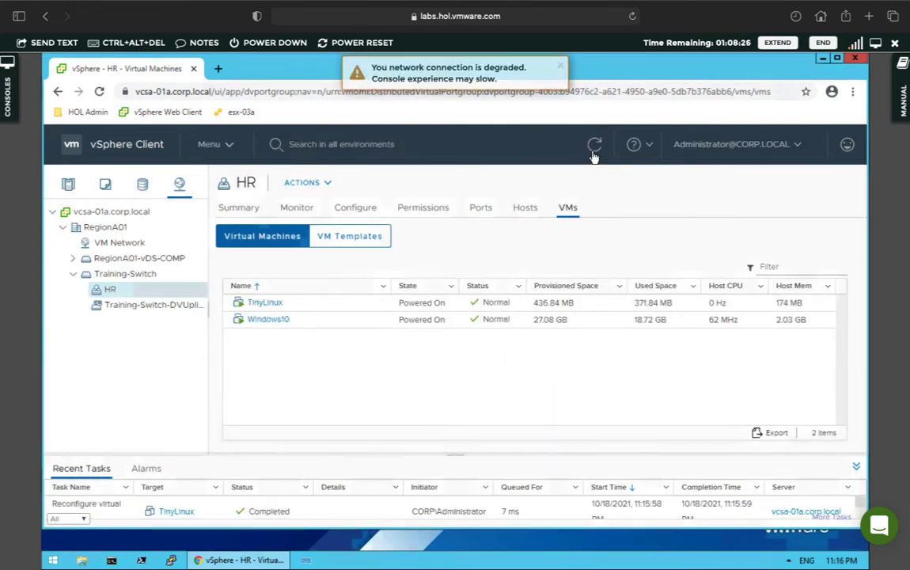
click(594, 146)
- Review the HR port group's events after the adapter reassignments, refreshing the events list
click(298, 206)
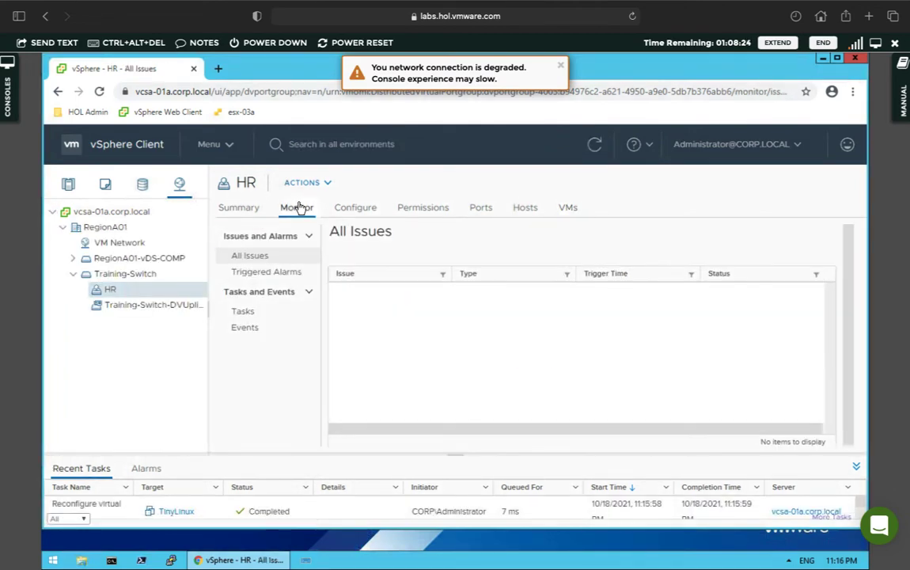
click(252, 328)
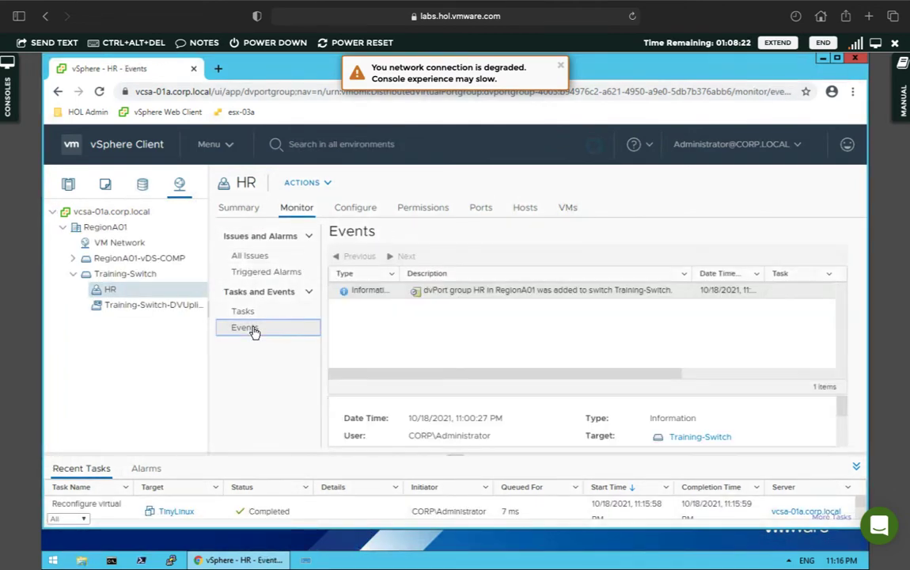
click(594, 144)
click(500, 296)
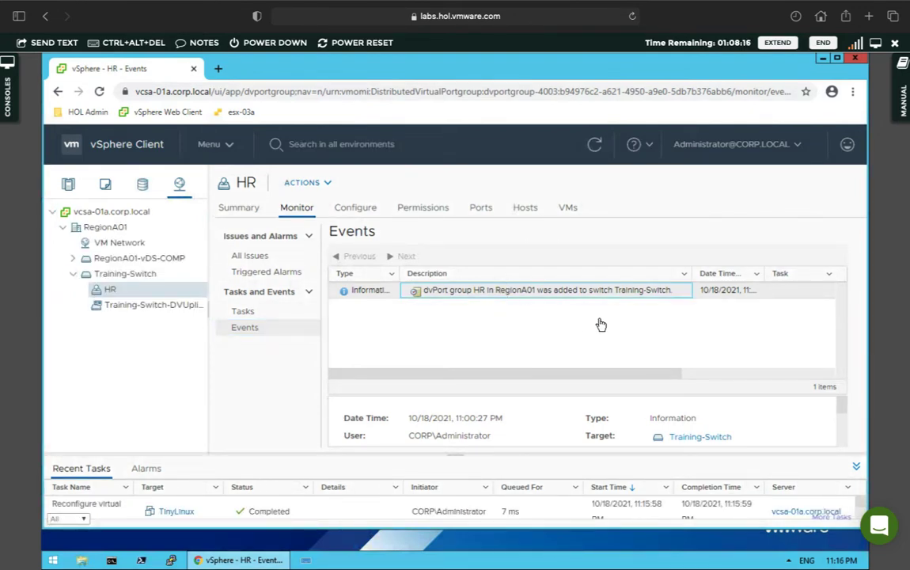
click(595, 150)
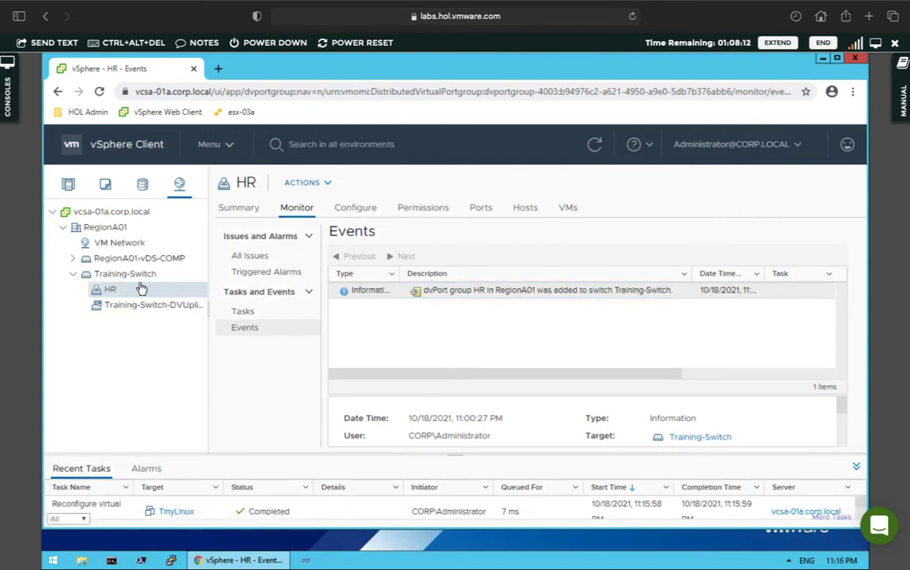
- Examine the HR port group's tasks, triggered alarms and overall issues
click(241, 313)
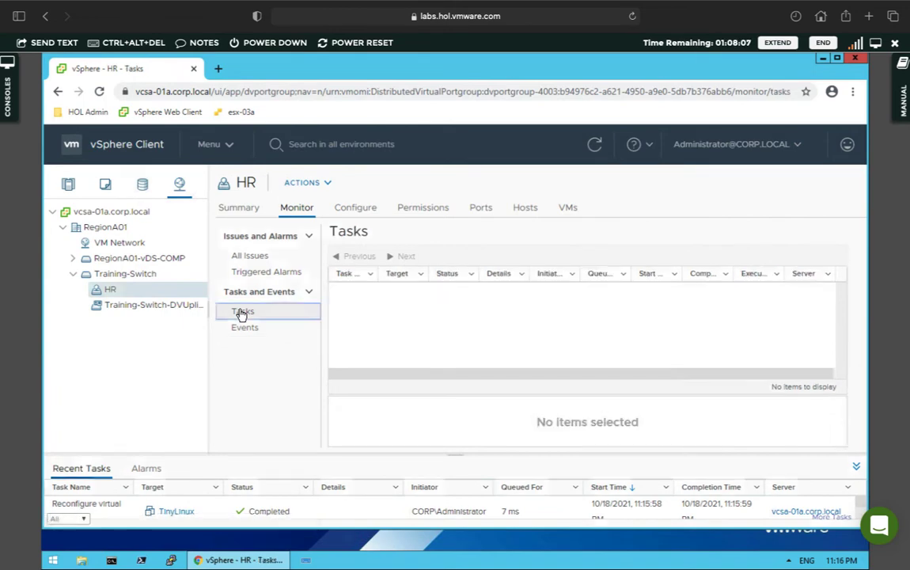
click(266, 274)
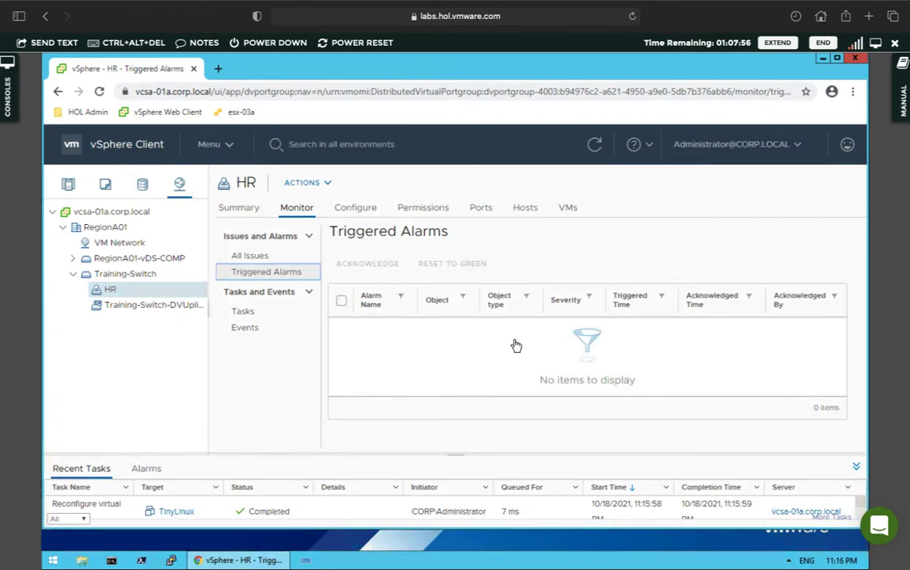
right_click(281, 277)
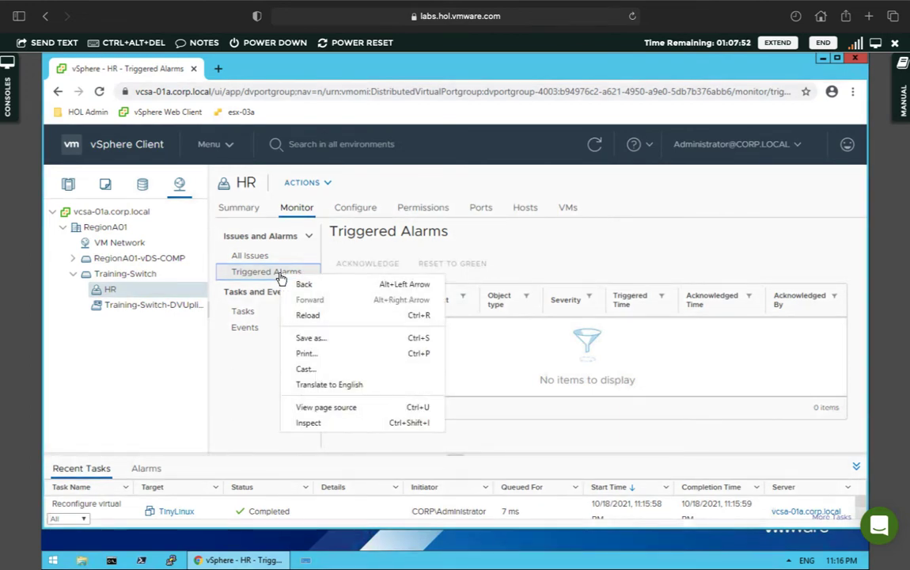
click(243, 281)
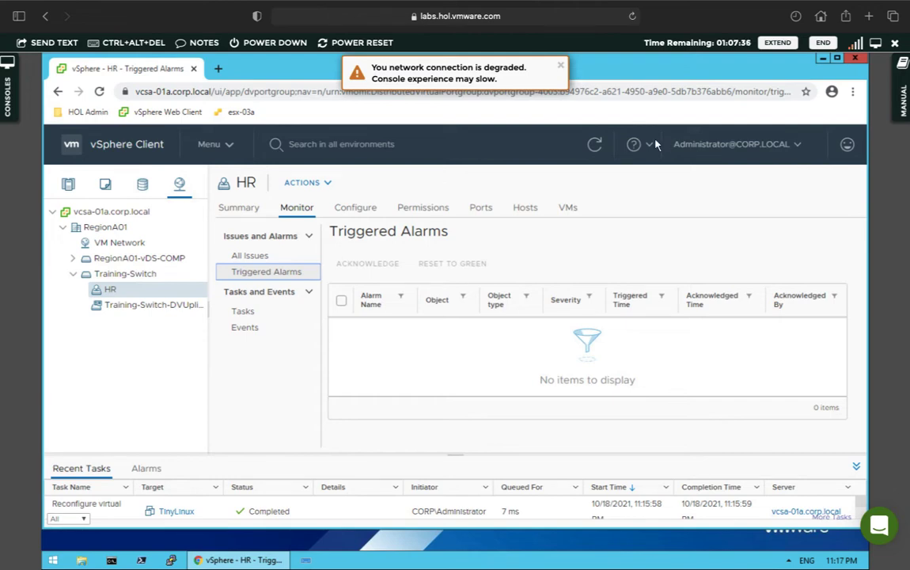
click(561, 65)
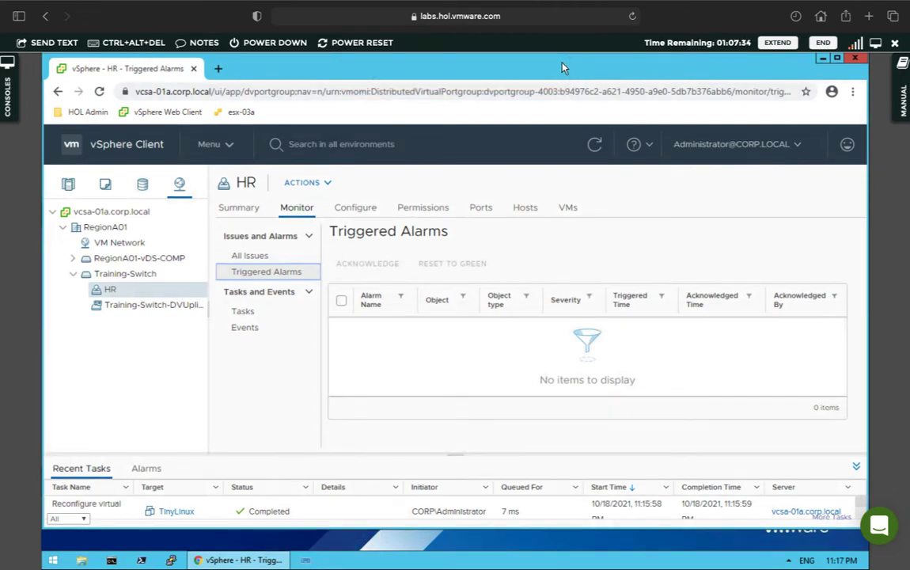
click(251, 257)
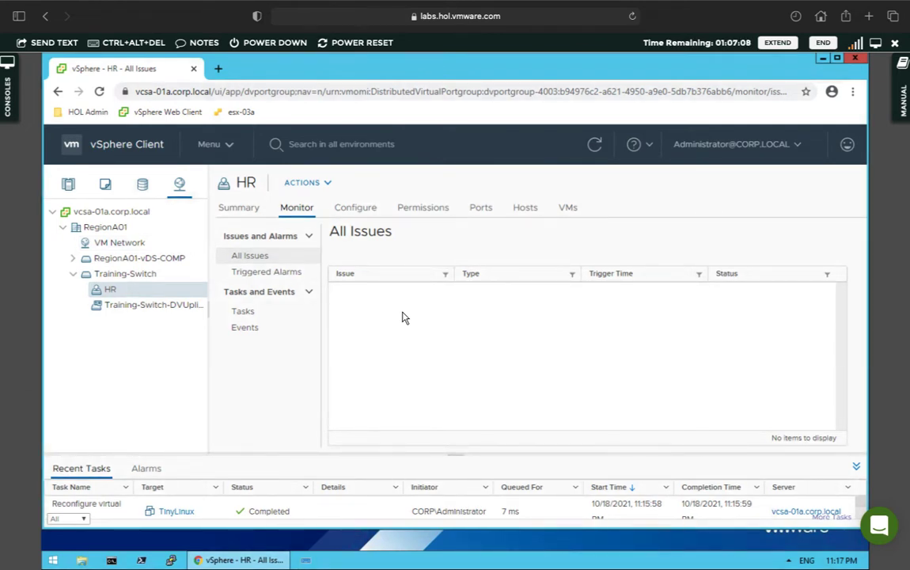
- Review the HR port group's summary, including port usage, details, notes and tags
click(242, 206)
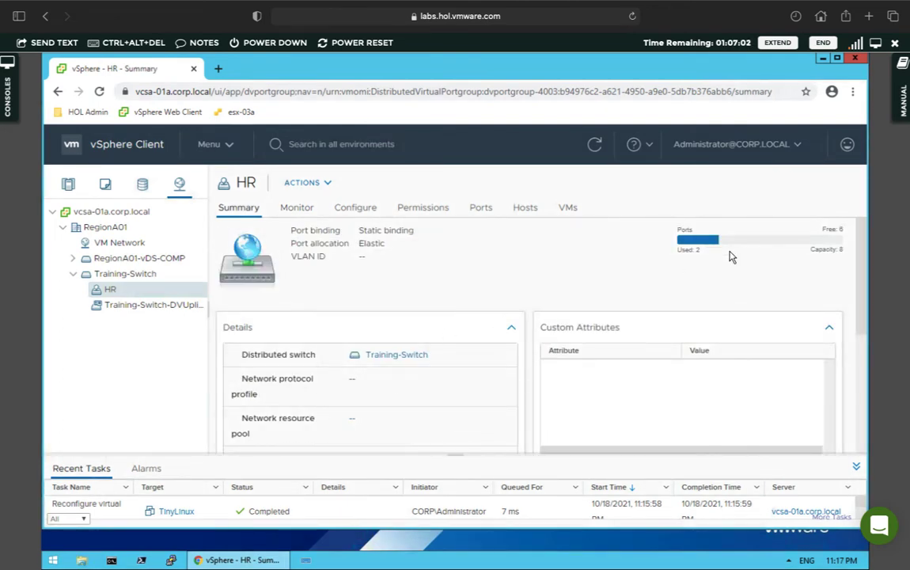
scroll(839, 257, down, 1)
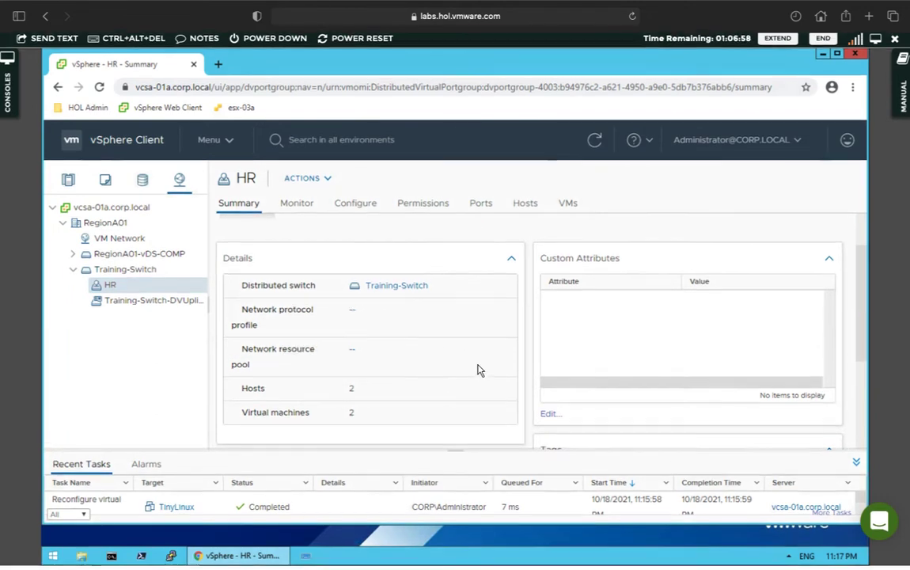
scroll(478, 370, down, 3)
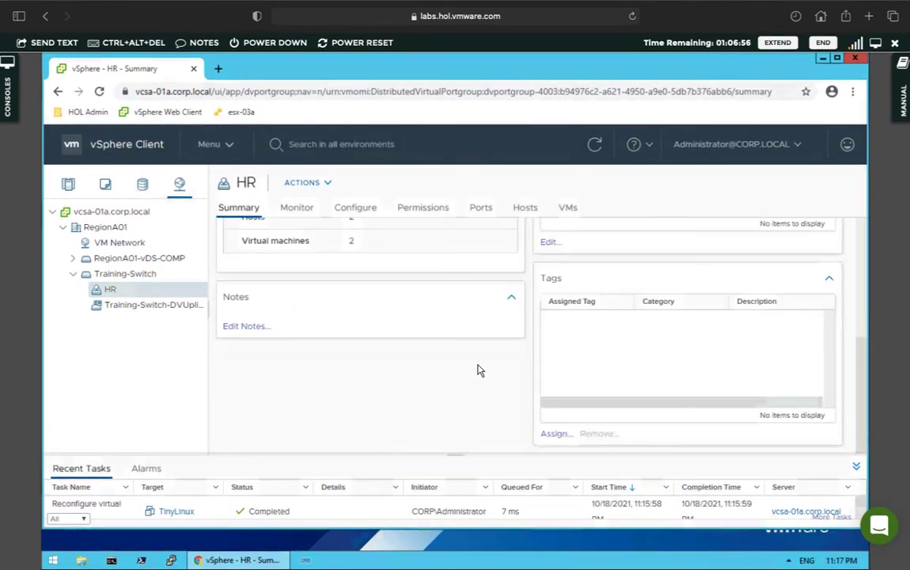
scroll(478, 370, up, 5)
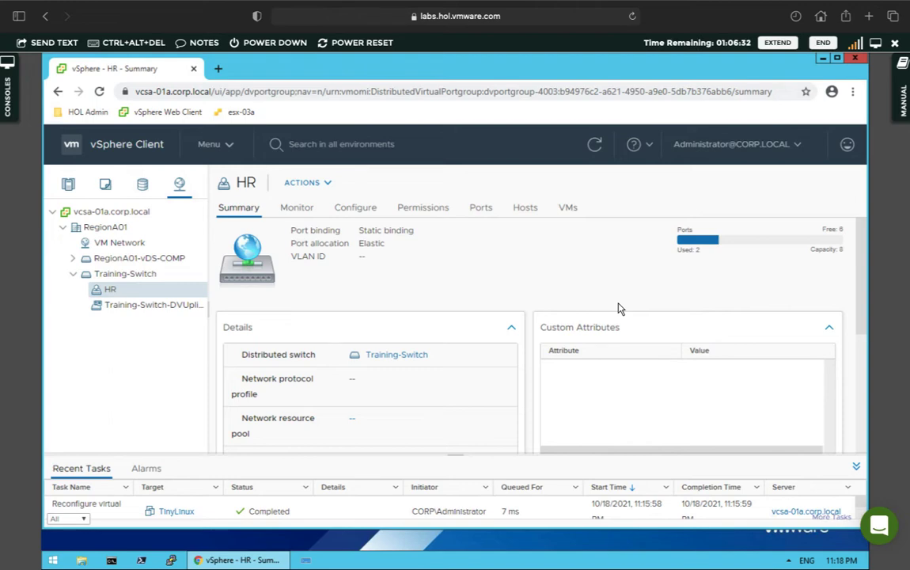
- Inspect the HR port list for each port's connectee, link state and VLAN ID
click(482, 209)
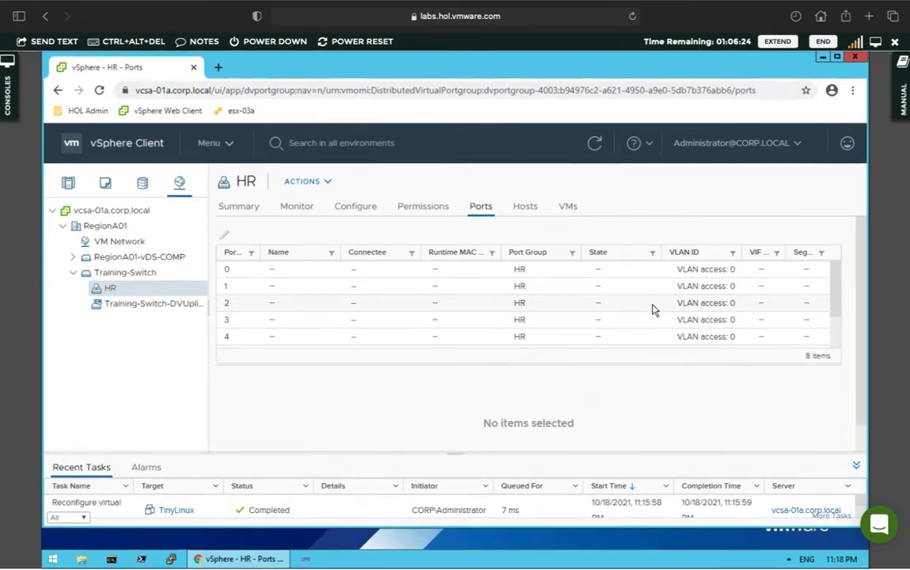
scroll(653, 310, down, 2)
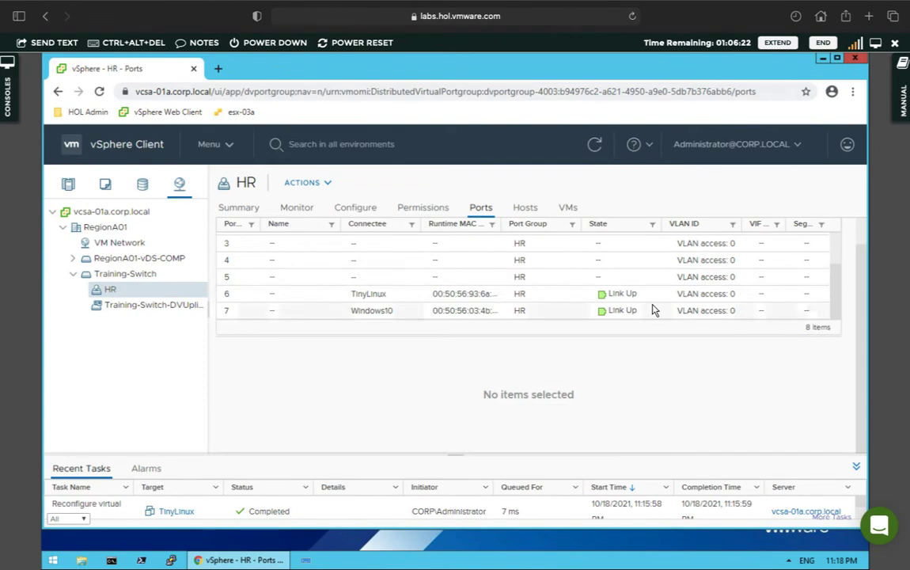
scroll(653, 309, up, 3)
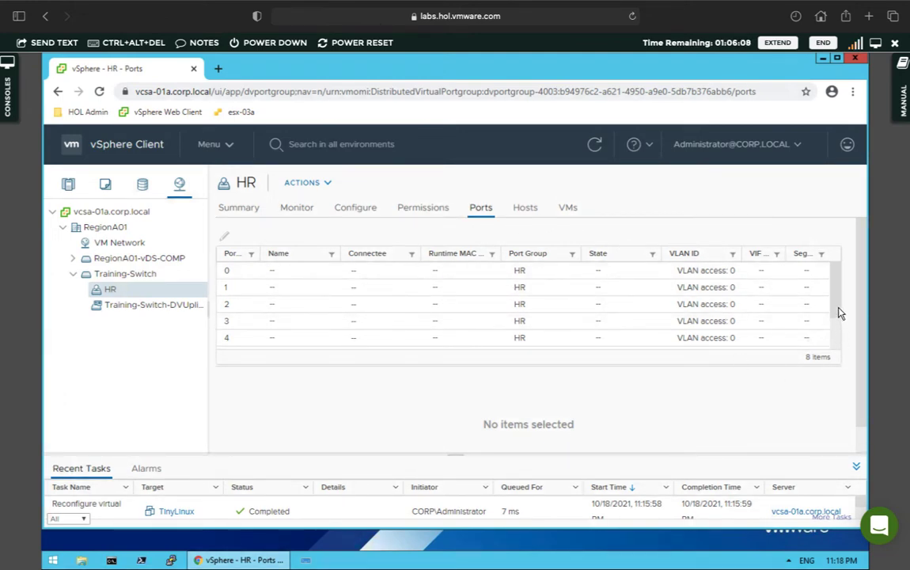
- Check the connected HR ports' link states, and power off the Windows10 virtual machine
scroll(841, 313, down, 2)
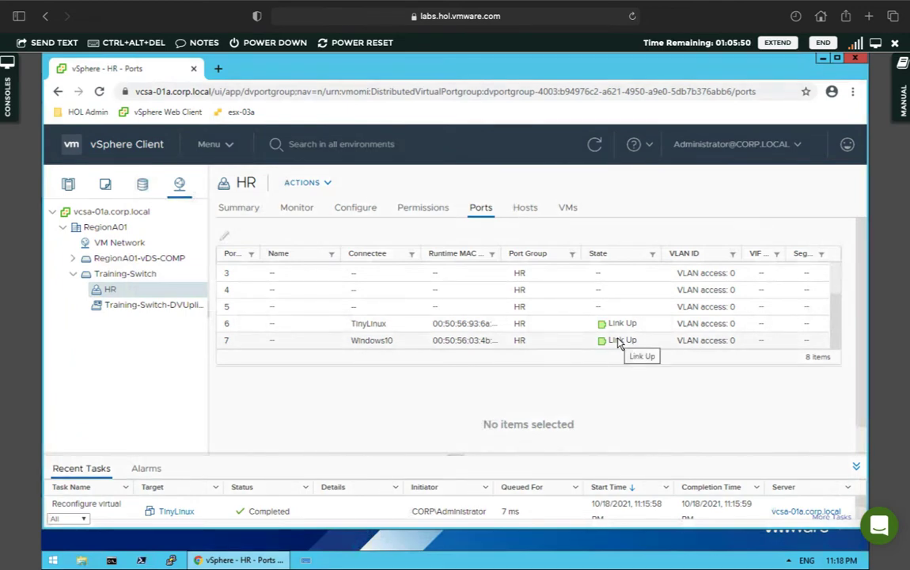
click(69, 185)
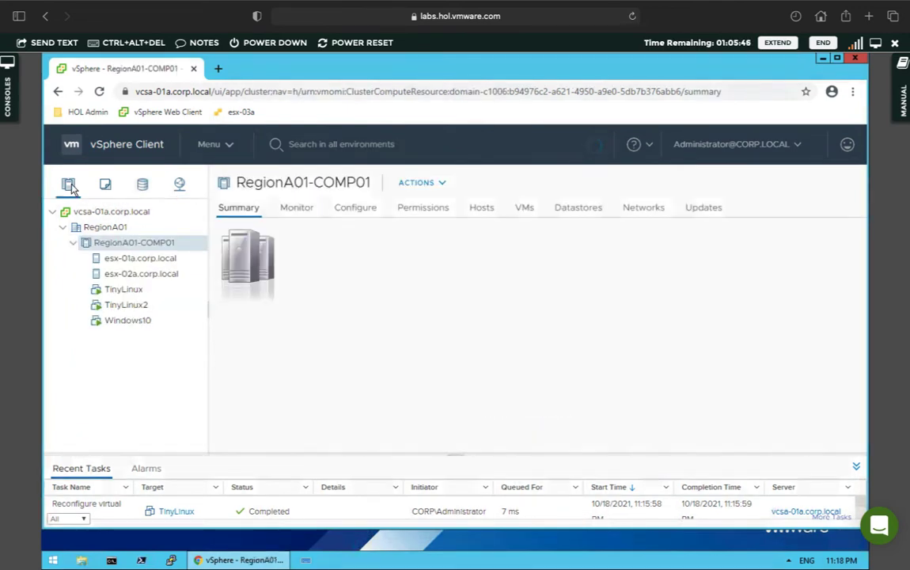
right_click(127, 324)
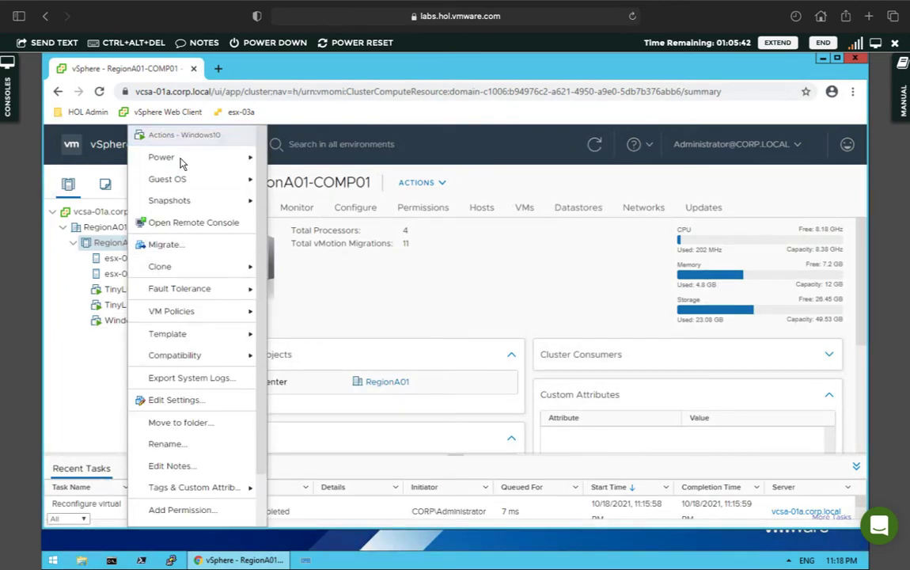
mouse_move(238, 162)
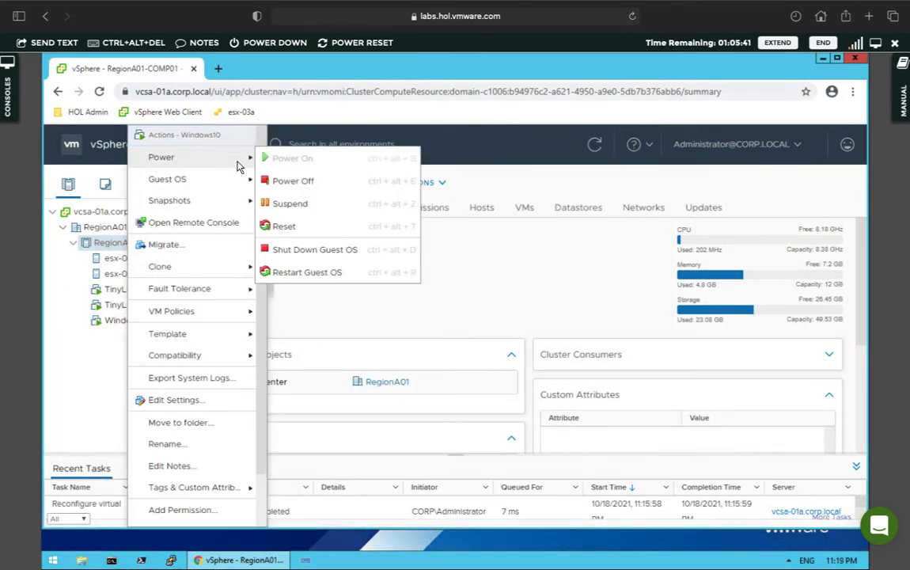
click(291, 183)
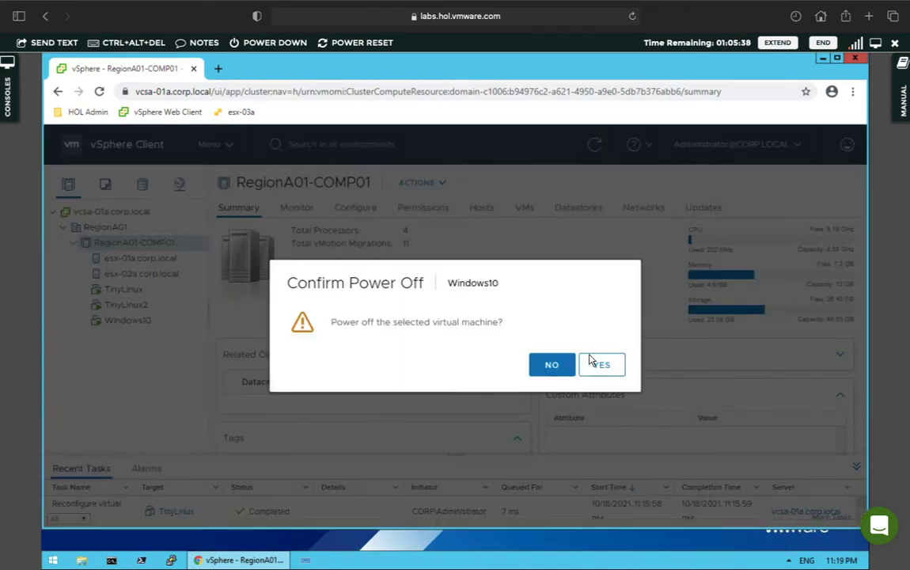
click(601, 365)
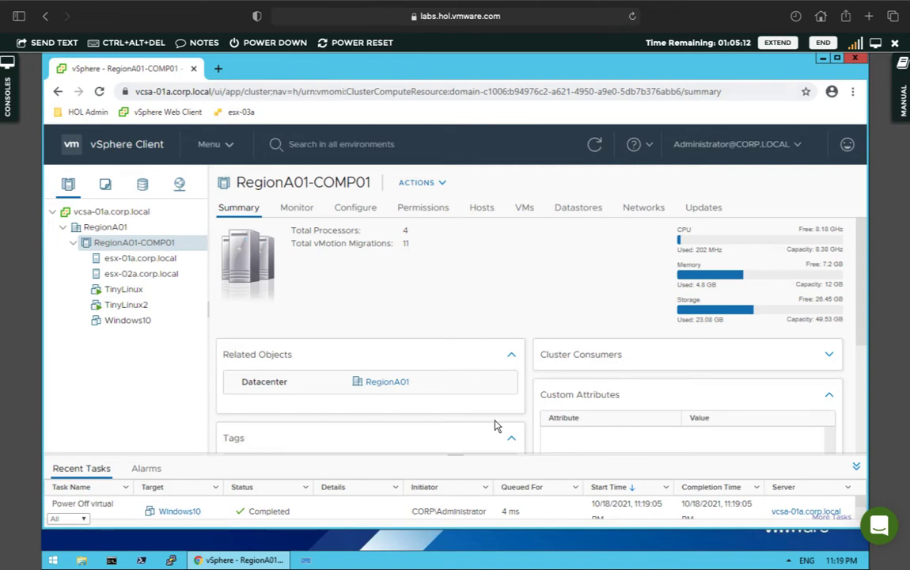
- Refresh the HR port group's port list and examine the link states of the TinyLinux and Windows10 ports
click(179, 185)
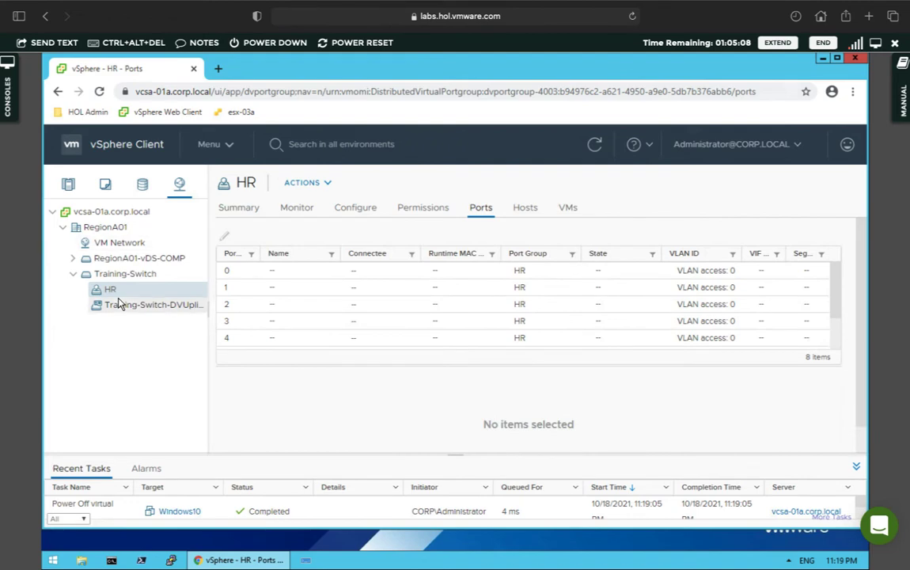
click(595, 145)
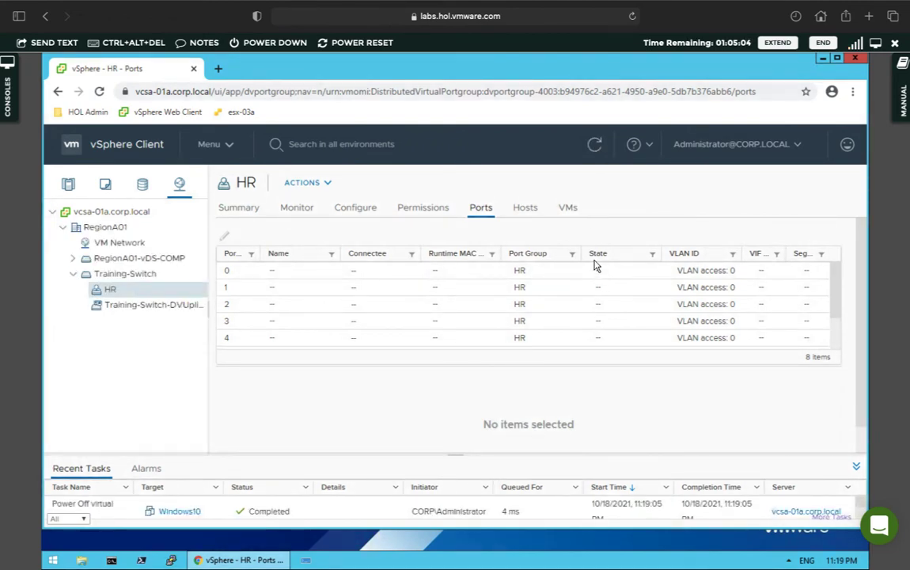
scroll(600, 299, down, 3)
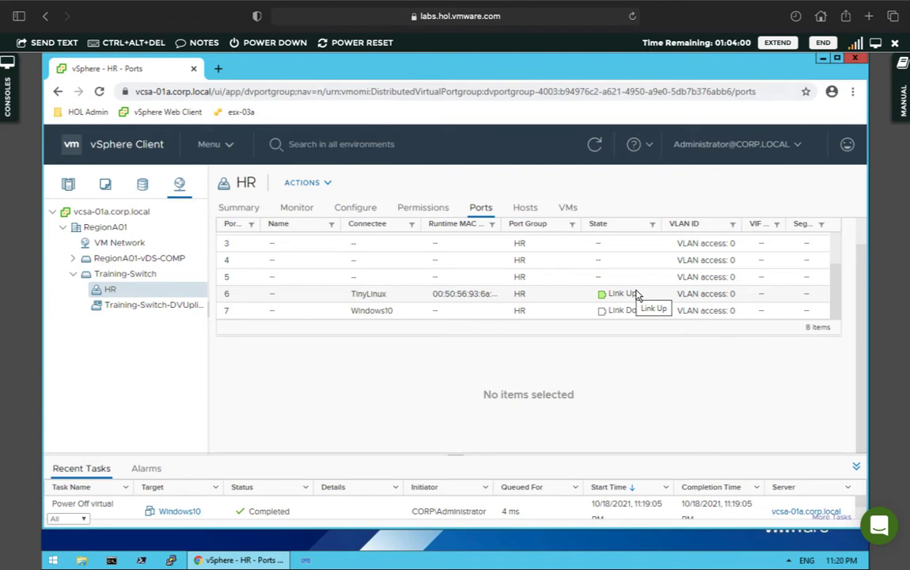
- Review the datastores in the RegionA01 datacenter, including their status, type, capacity and free space
click(143, 185)
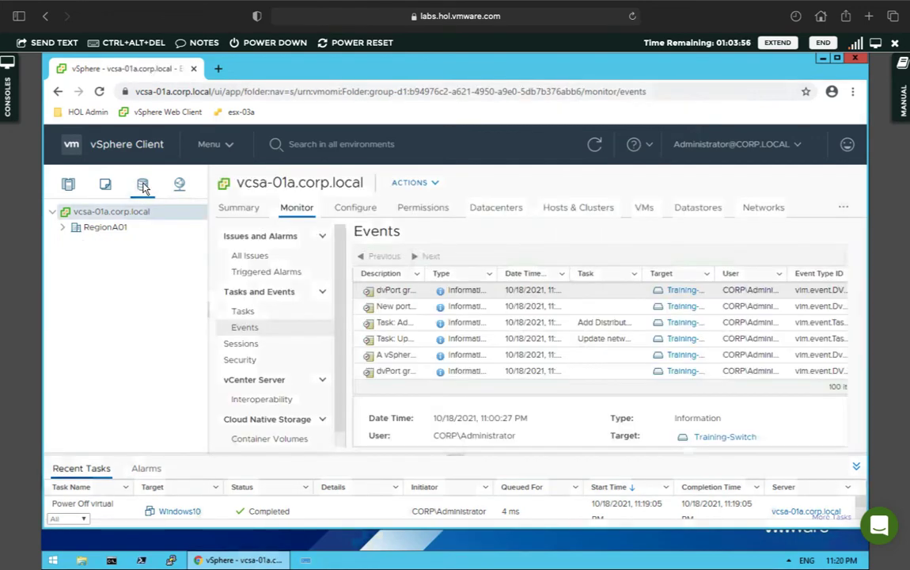
click(62, 227)
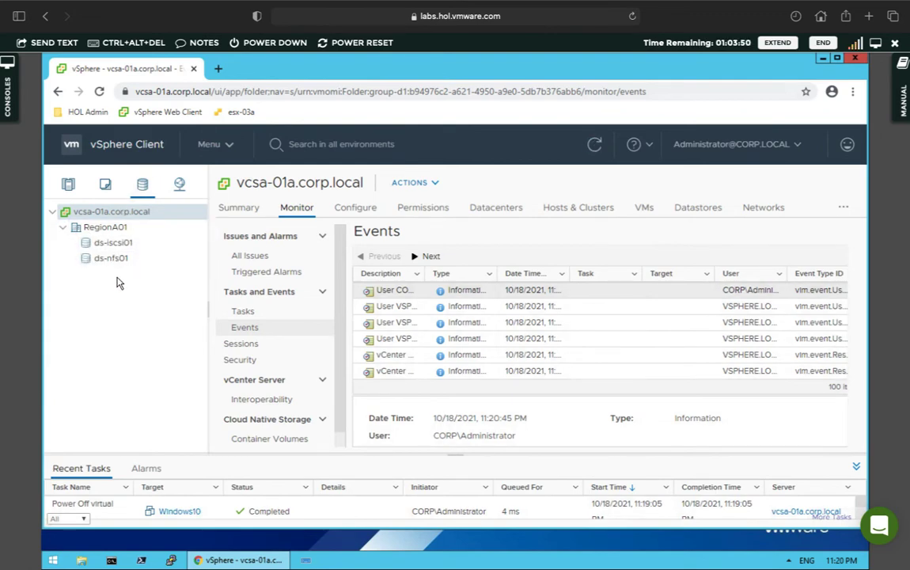
click(107, 228)
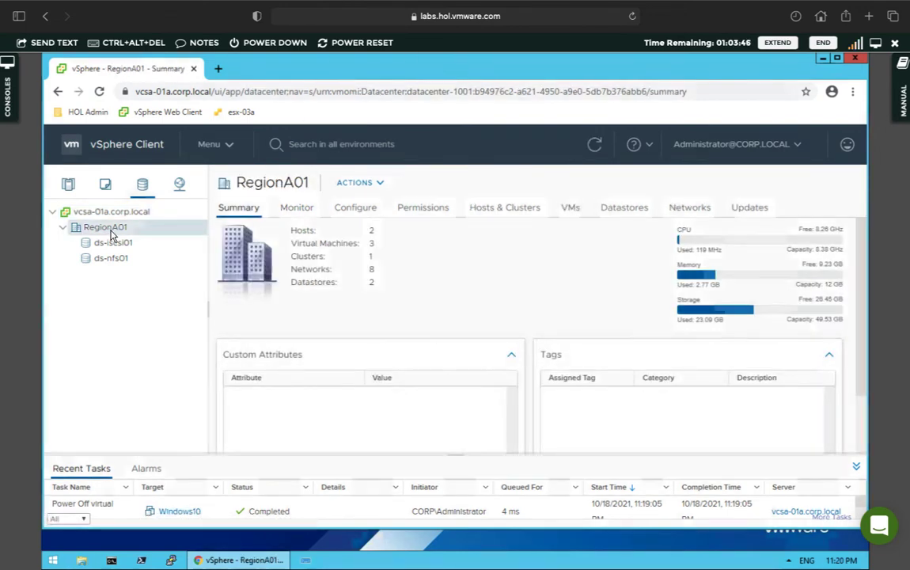
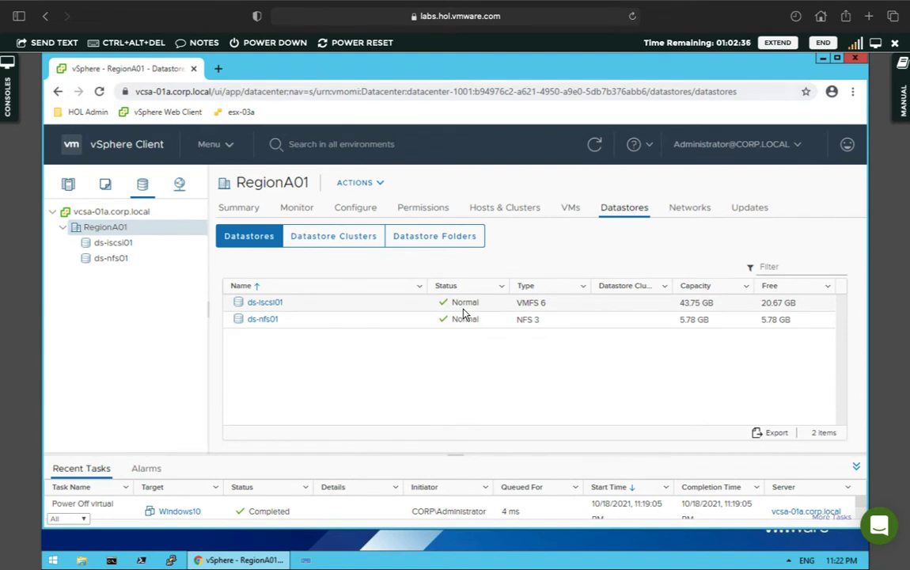
- Recheck the HR ports' link states, and inspect the virtual machines on hosts esx-01a.corp.local and esx-02a.corp.local
click(179, 183)
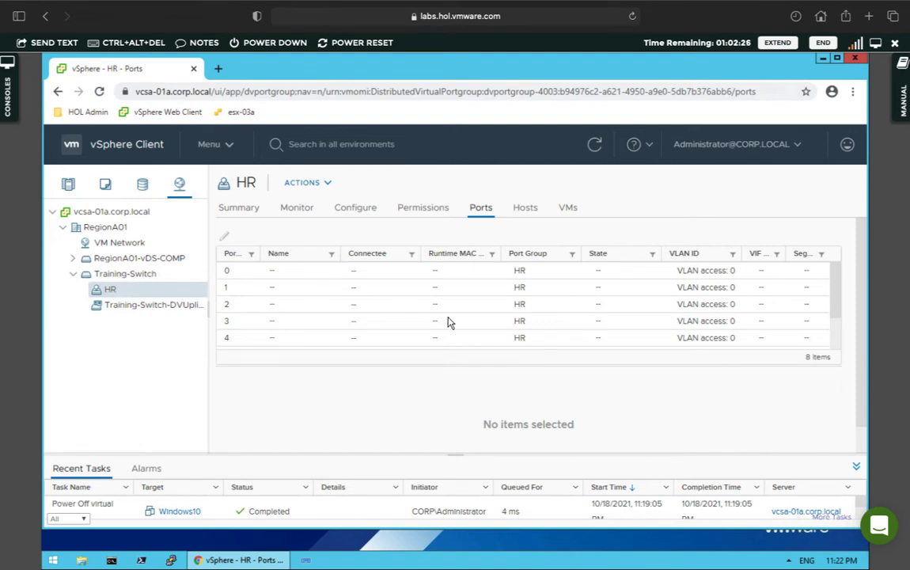
scroll(824, 365, down, 3)
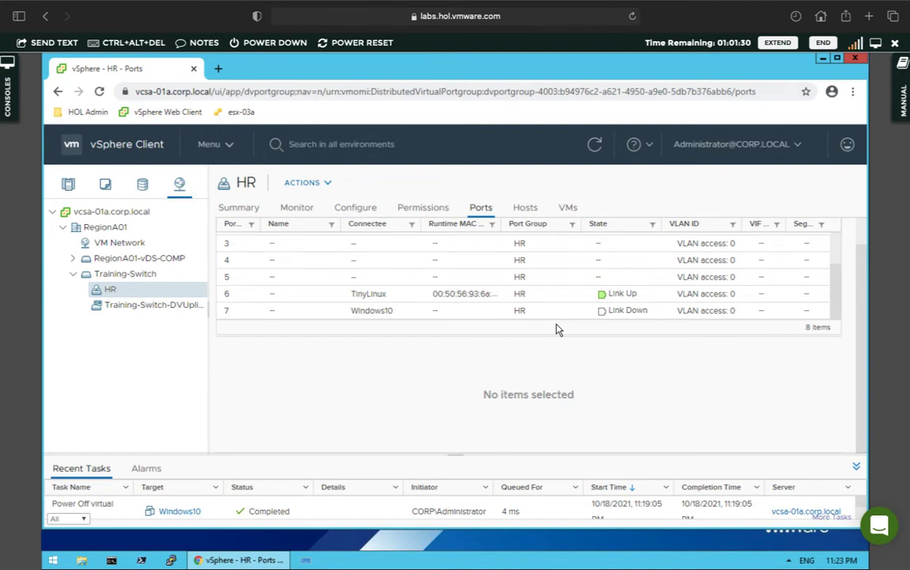
click(68, 183)
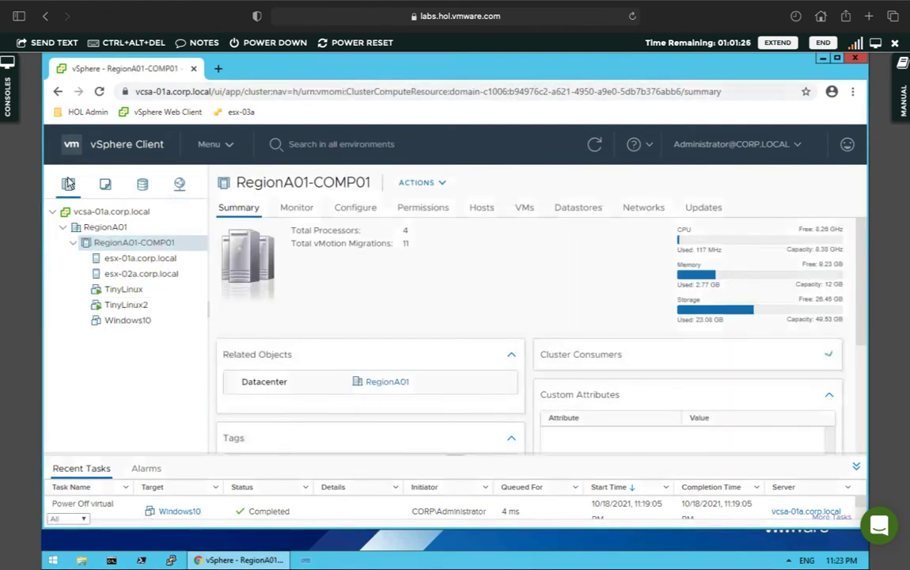
click(144, 261)
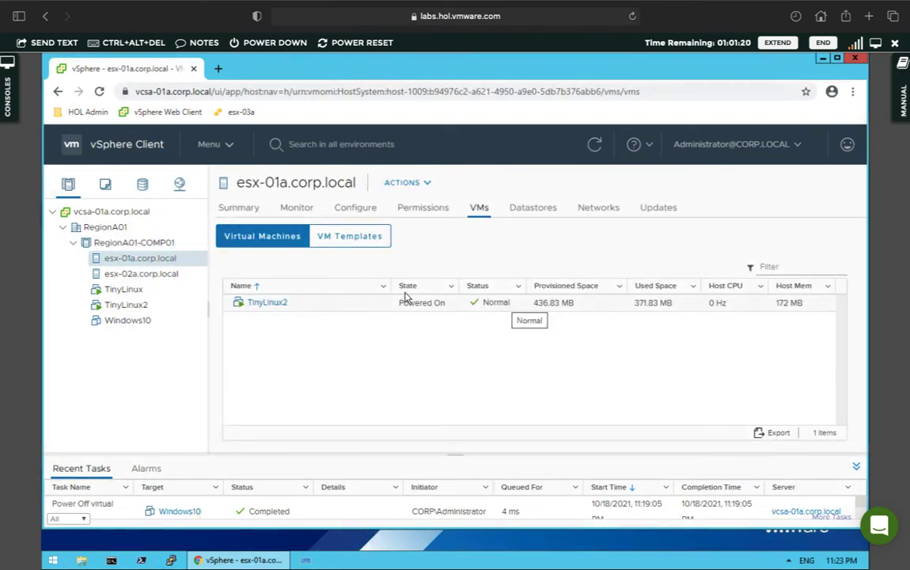
click(152, 278)
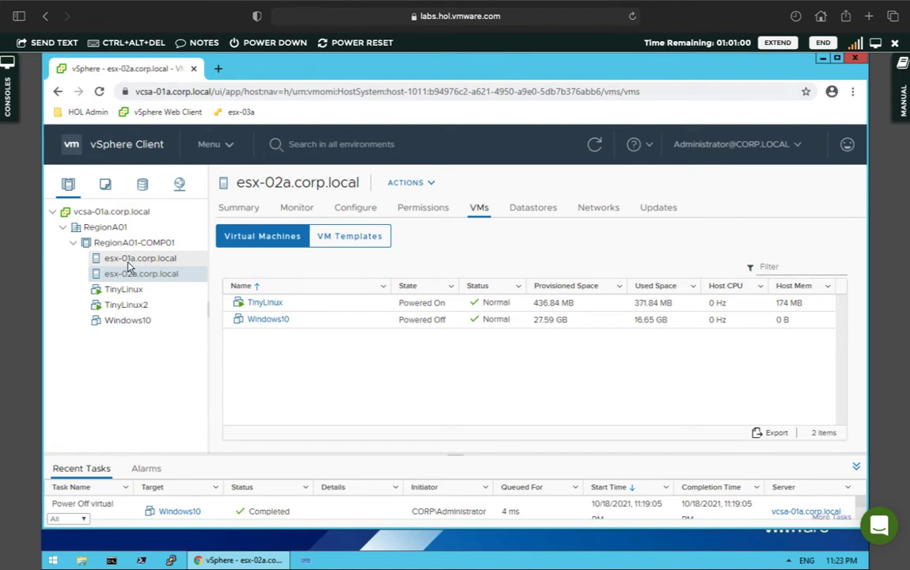
- Review the Training-Switch's summary and open issues, and browse its event list
click(180, 186)
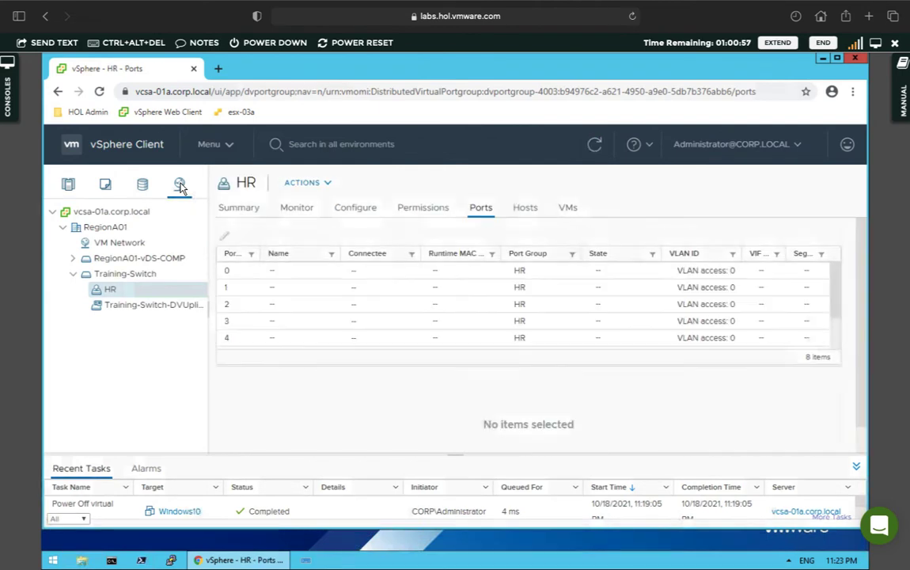
click(115, 277)
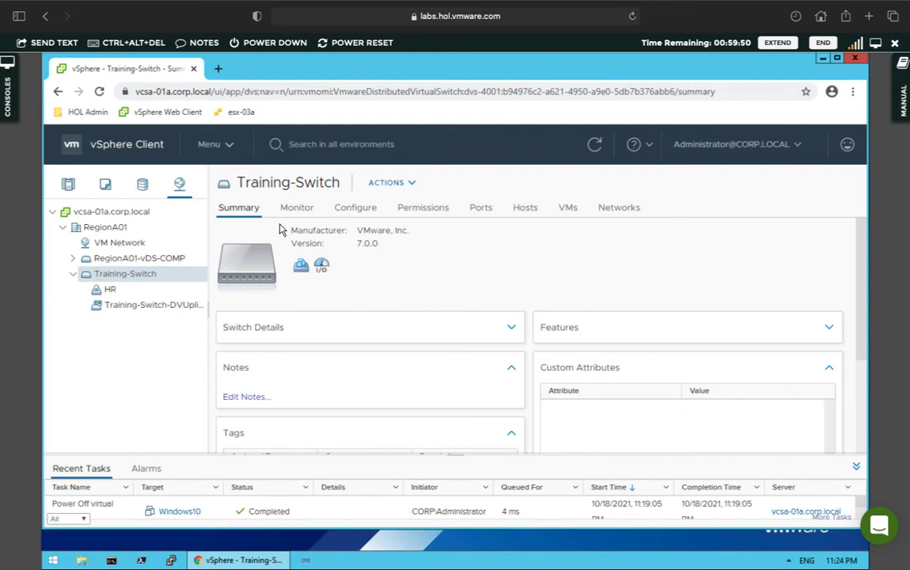
click(297, 209)
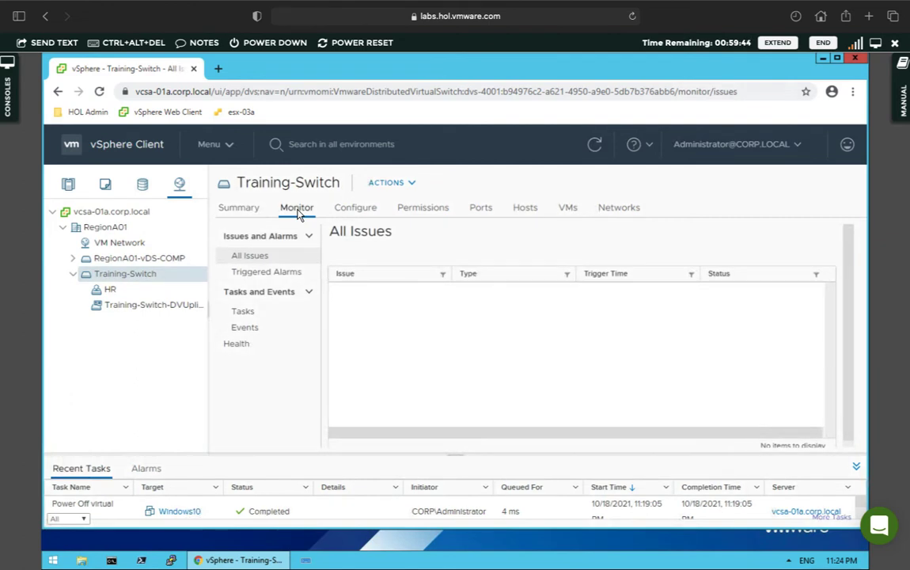
click(251, 330)
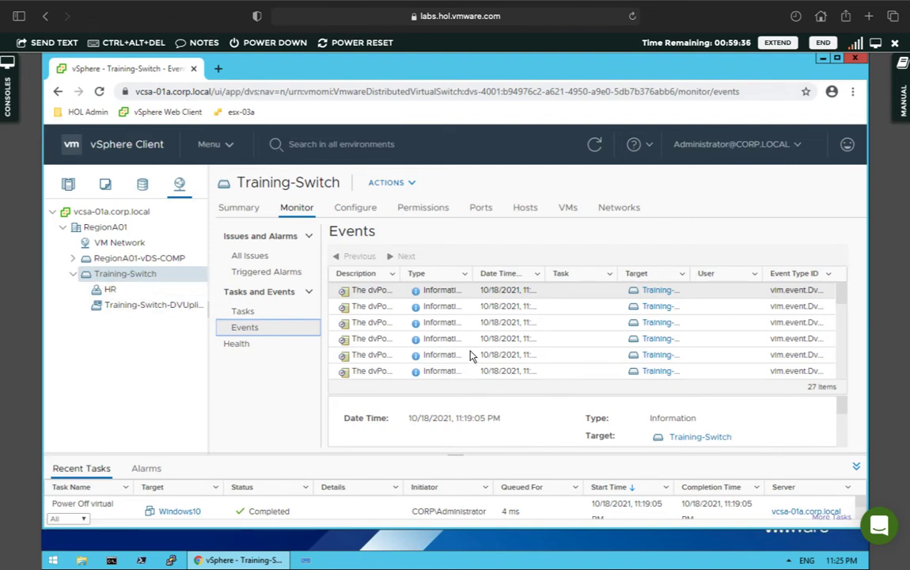
scroll(486, 355, down, 1)
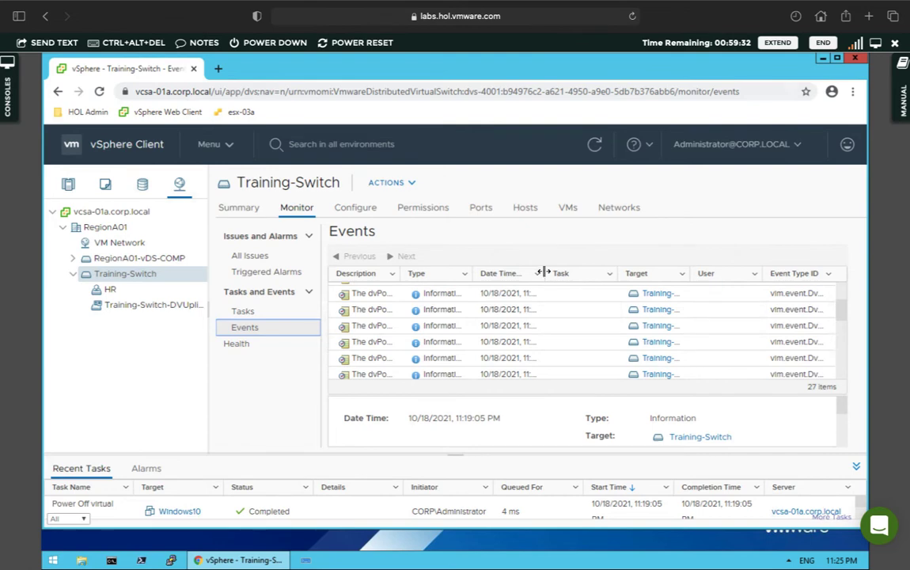
- Place the Target column before Task, and widen the Target, Date Time, Type and Description columns to read the Training-Switch events in full
drag(624, 273, 564, 273)
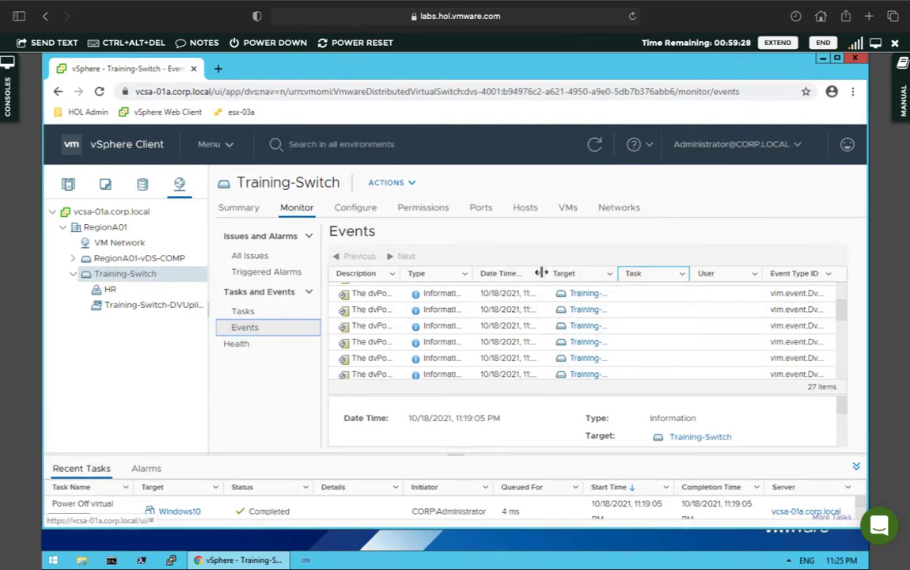
click(432, 297)
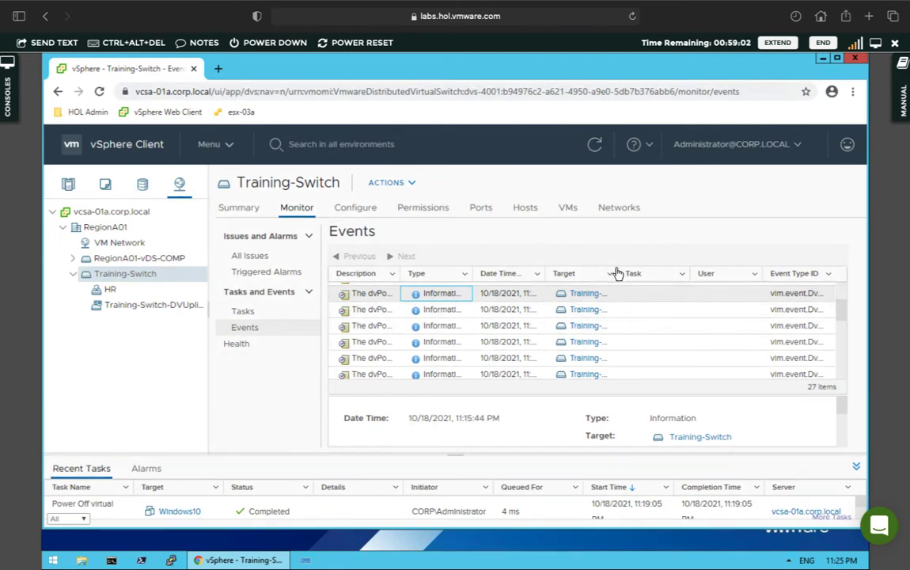
drag(618, 273, 716, 271)
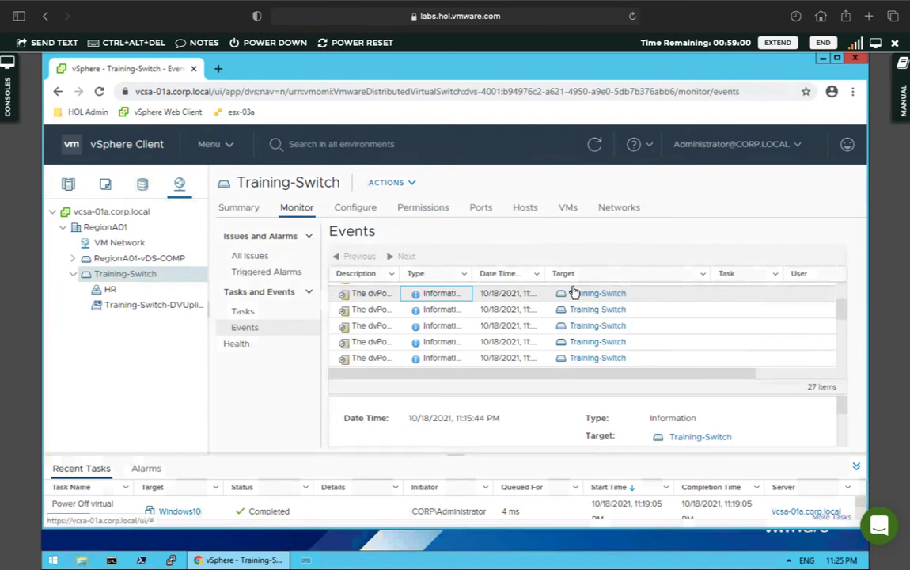
drag(542, 270, 633, 270)
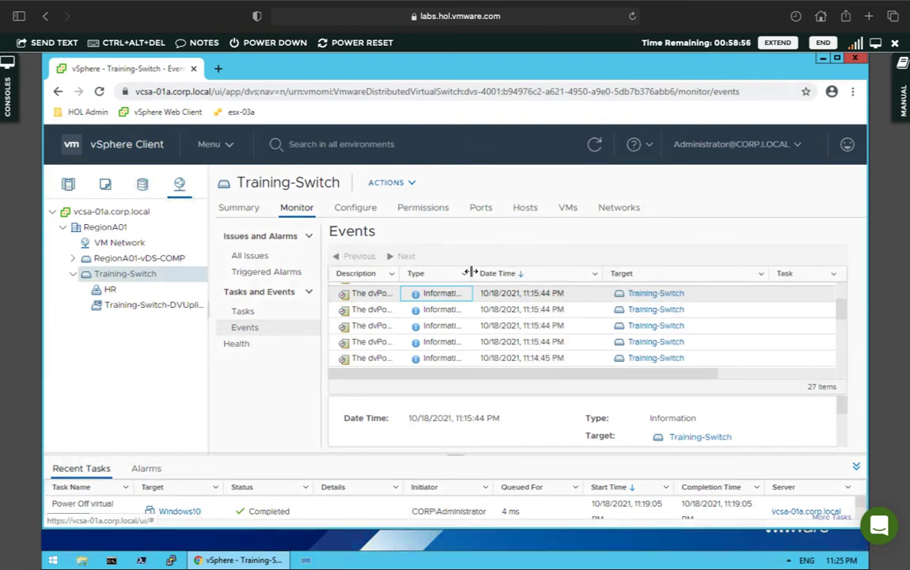
drag(472, 272, 563, 264)
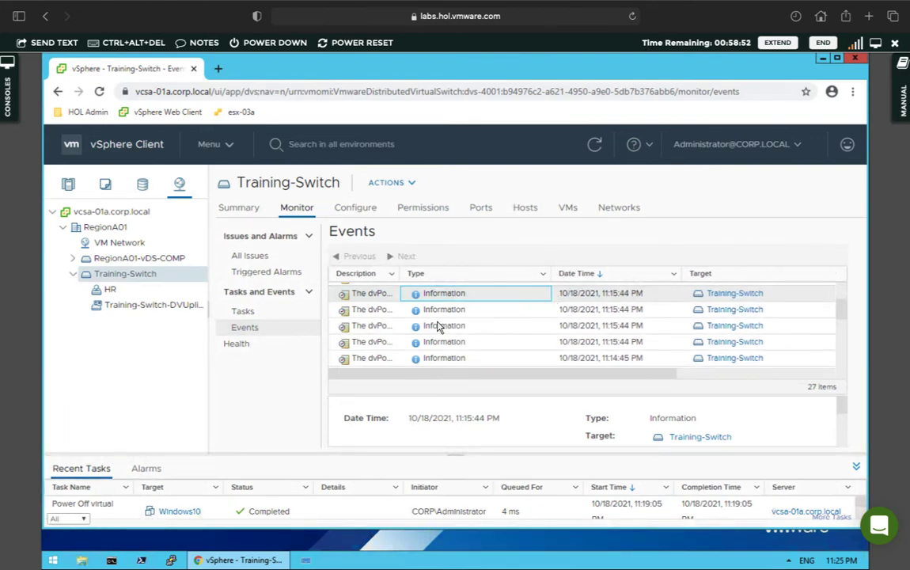
drag(400, 270, 808, 294)
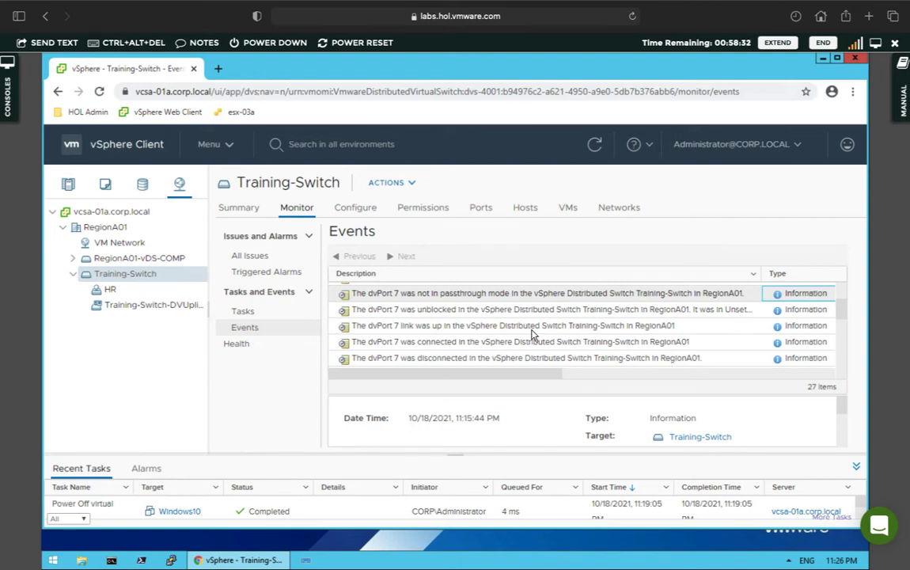
scroll(532, 335, up, 1)
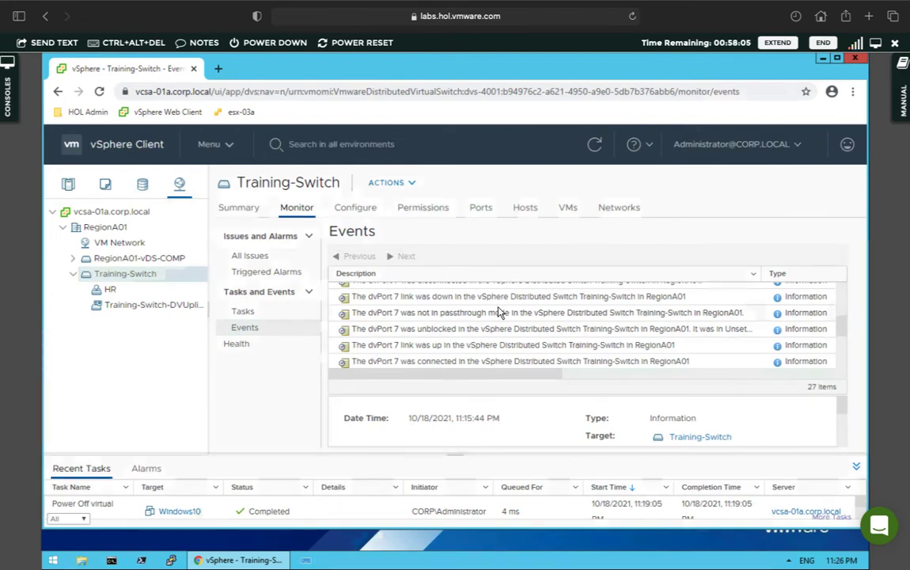
scroll(500, 313, down, 2)
- Review the Training-Switch's configuration properties and its topology, expanding the virtual machines connected to HR
click(356, 210)
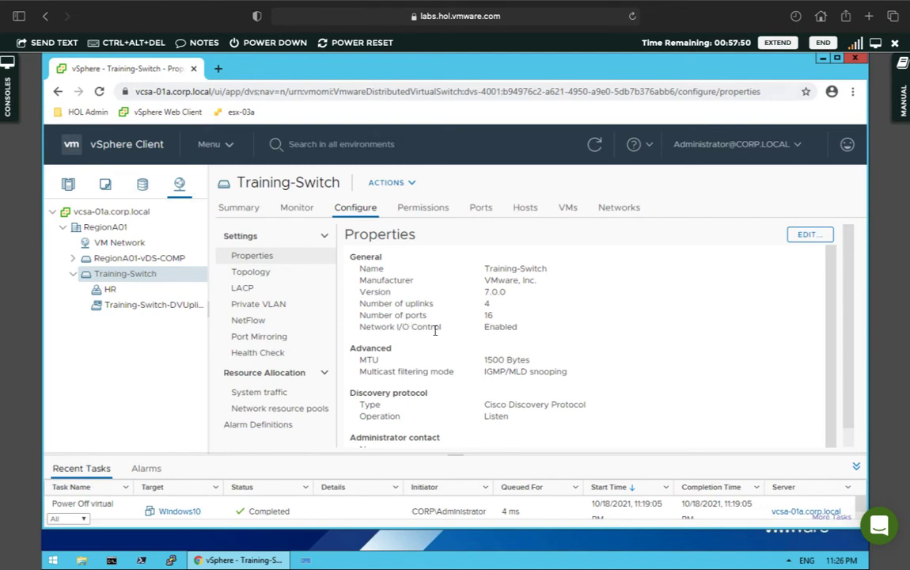
scroll(443, 339, down, 1)
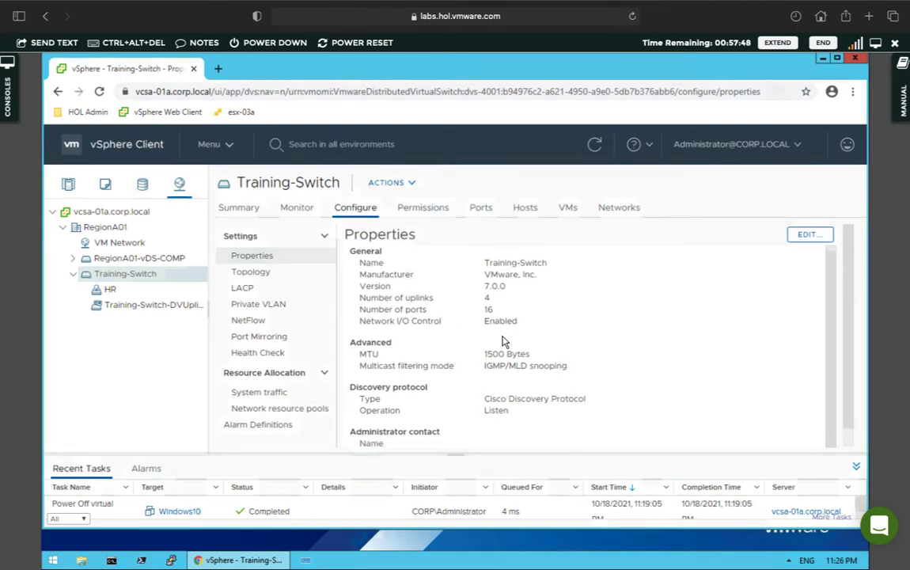
scroll(461, 349, down, 2)
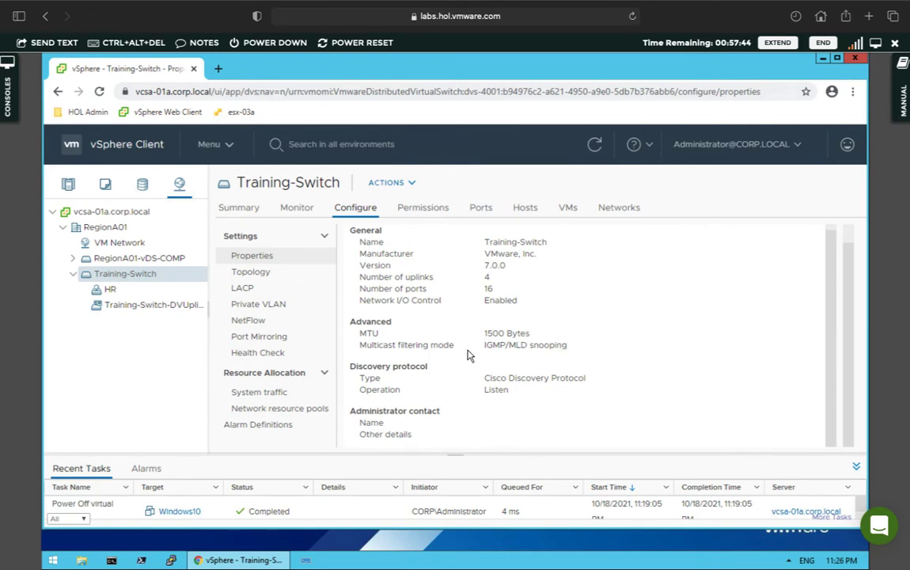
click(261, 271)
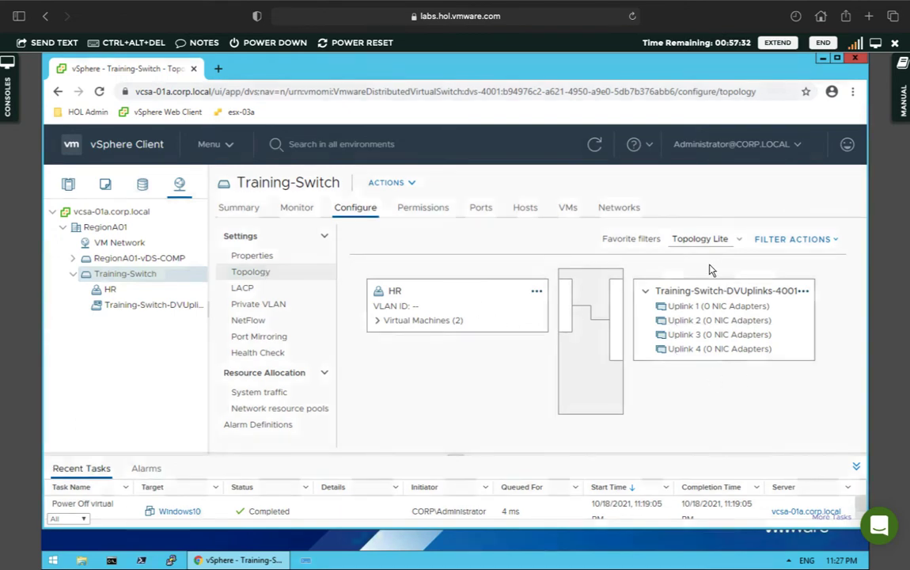
click(378, 323)
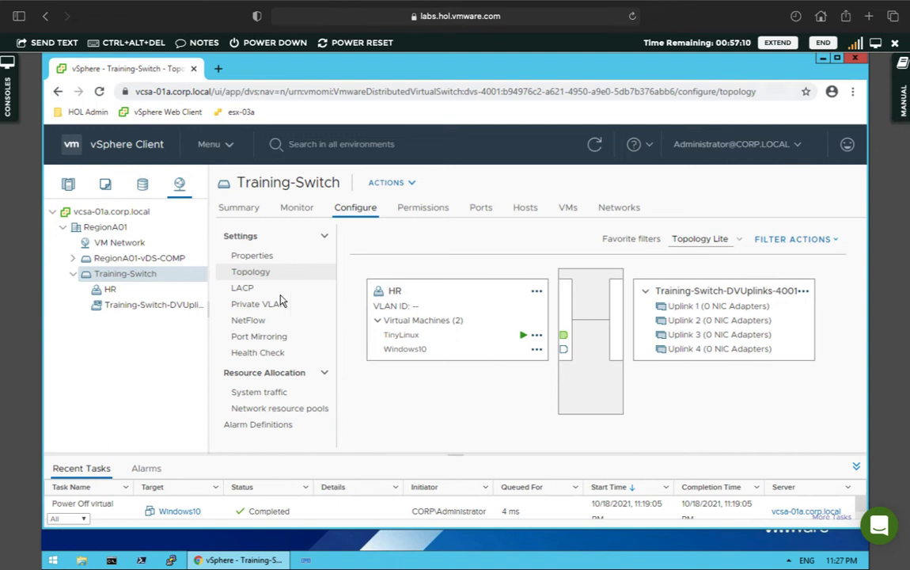
- Review the Training-Switch's LACP, Private VLAN and NetFlow settings
click(250, 292)
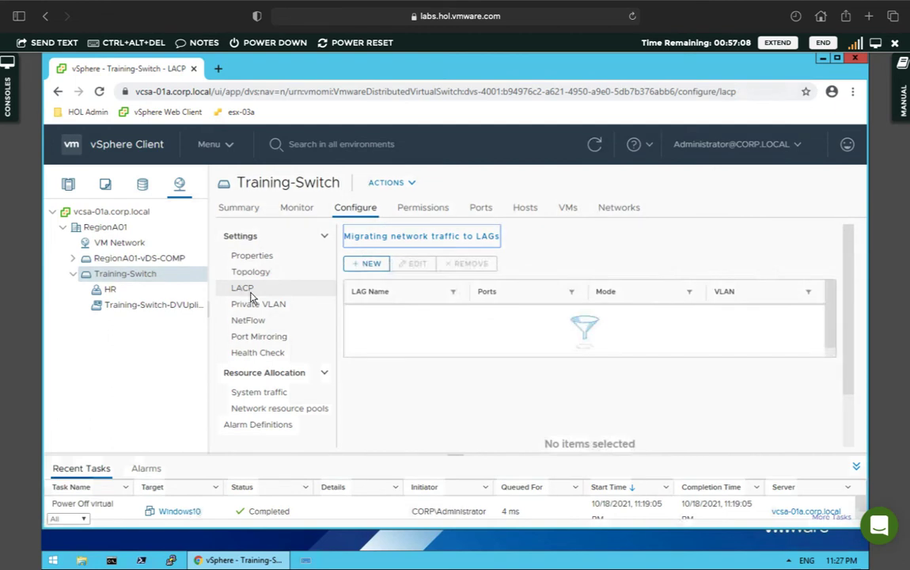
click(261, 302)
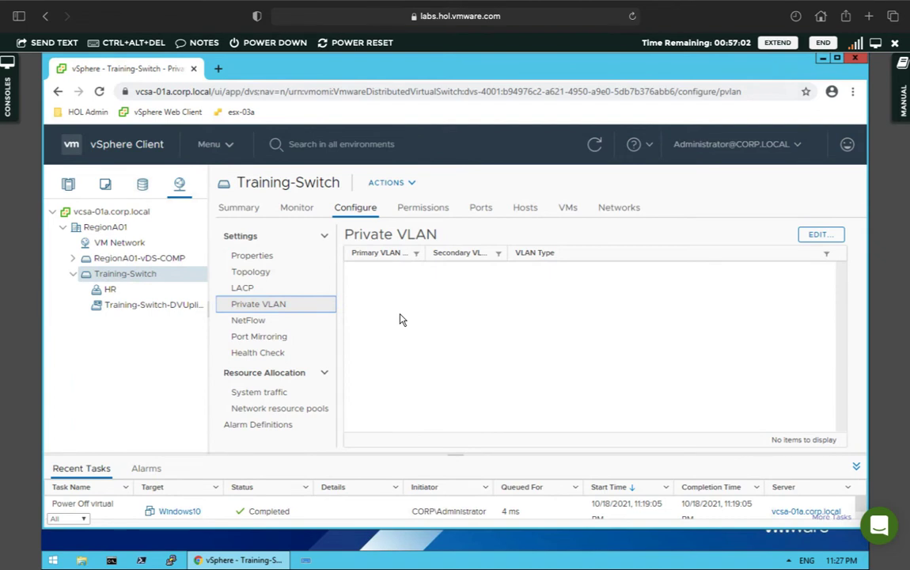
click(256, 322)
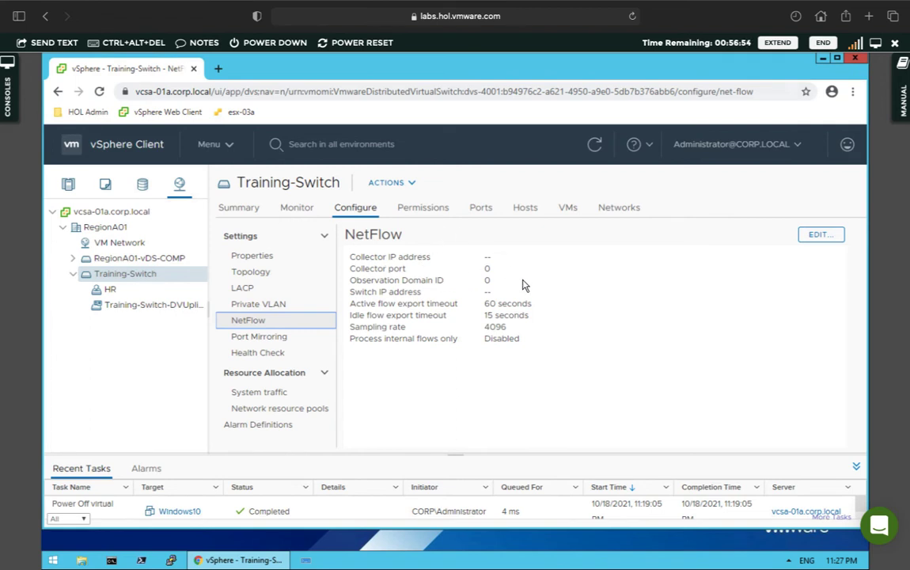
- Add a Distributed Port Mirroring session named HR-clone to the Training-Switch with status Disabled and no sources or destinations, and view its properties
click(259, 344)
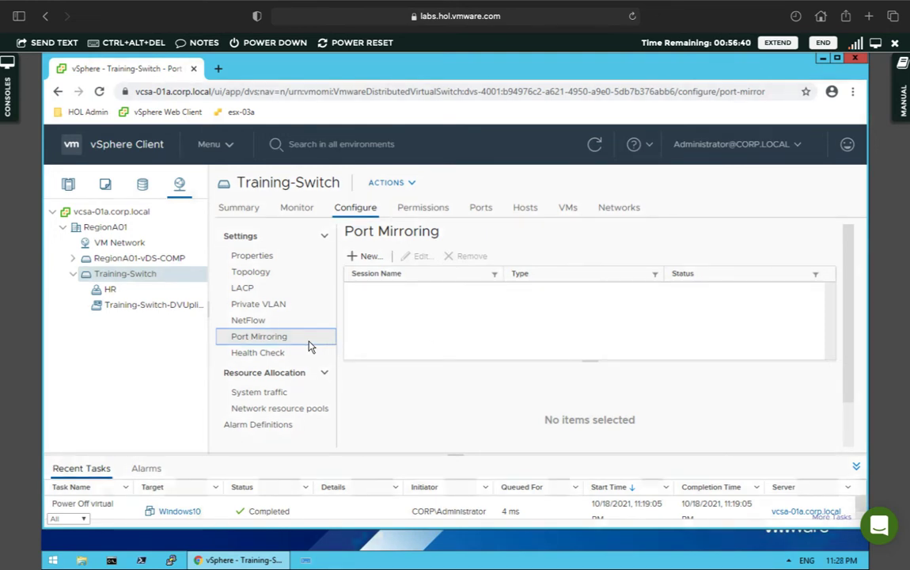
click(366, 256)
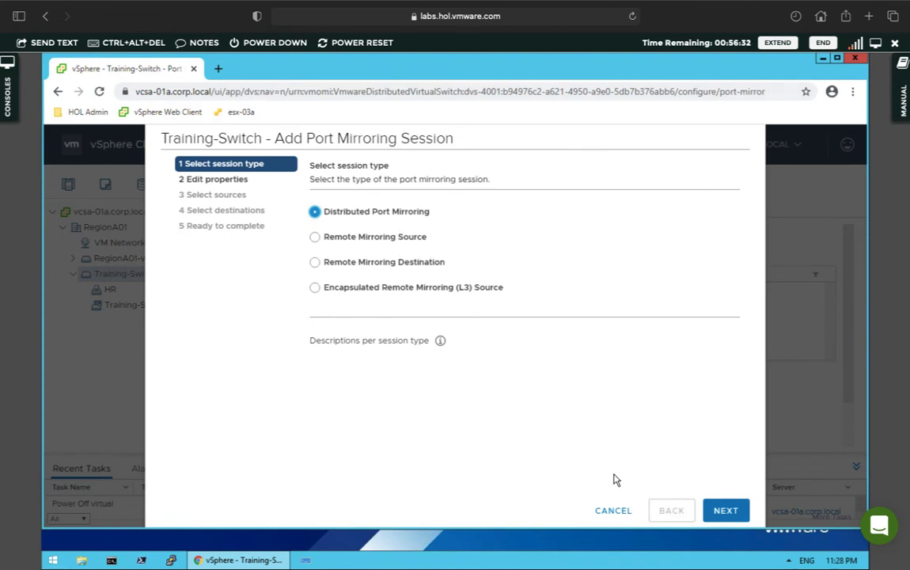
click(726, 512)
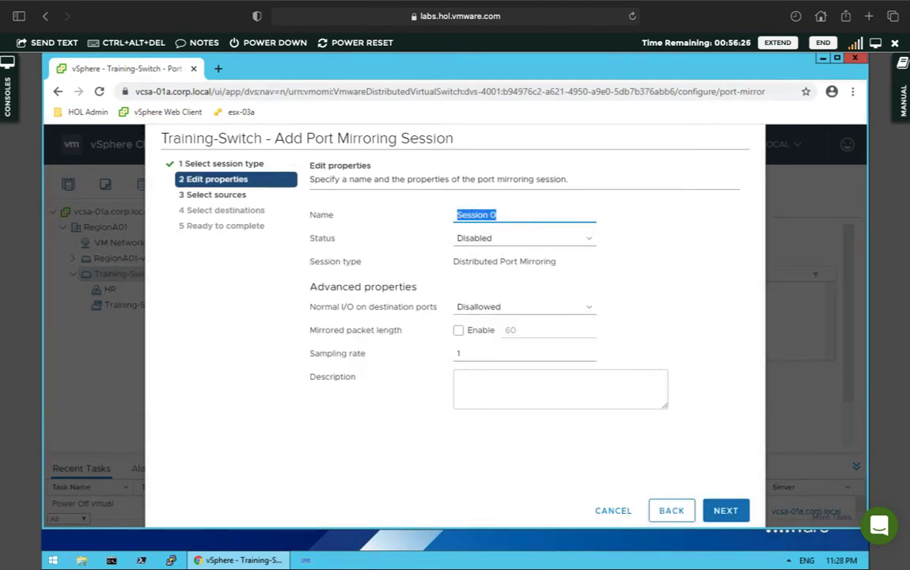
text(HR-clone)
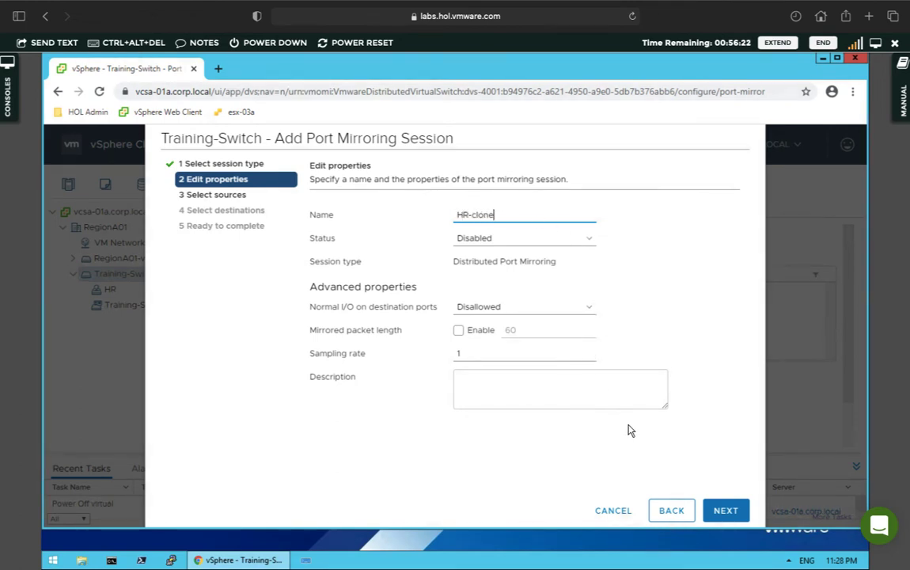
click(724, 511)
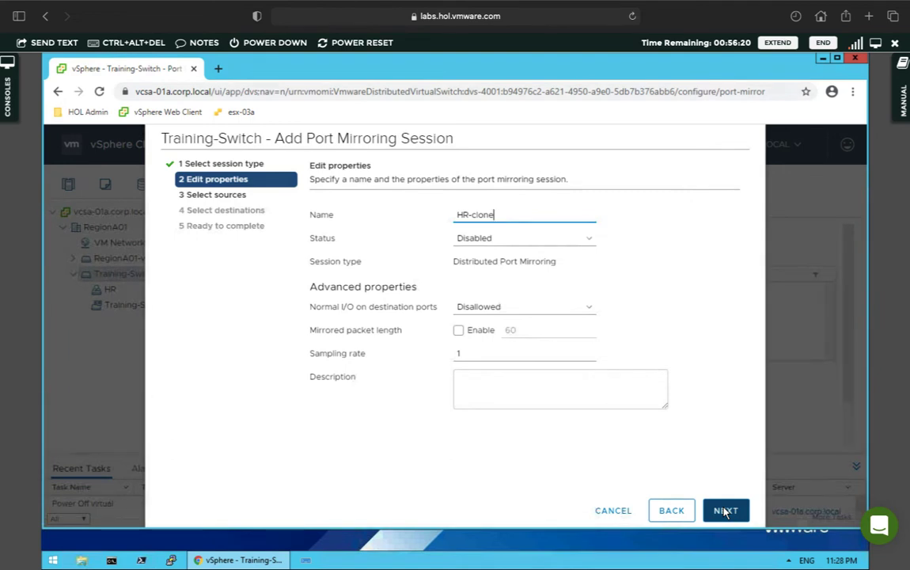
click(724, 511)
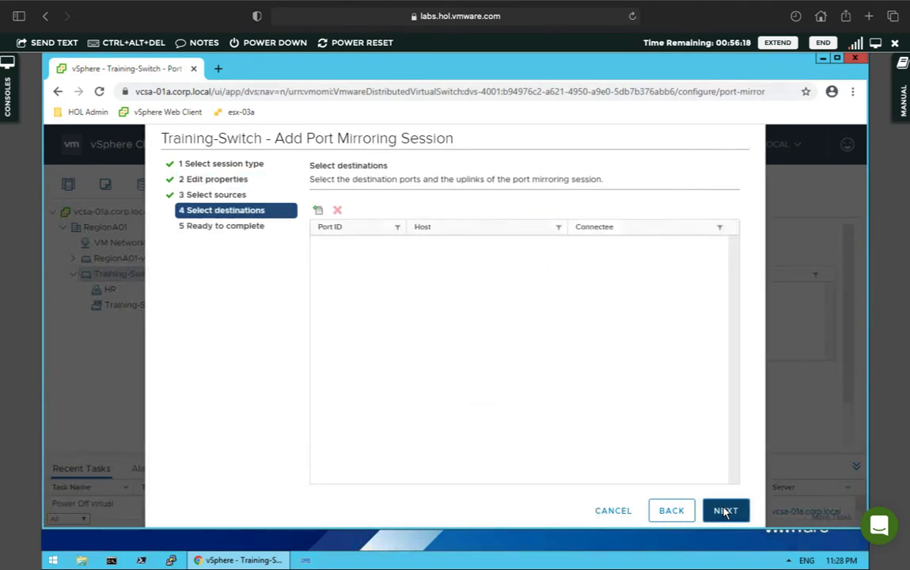
click(725, 511)
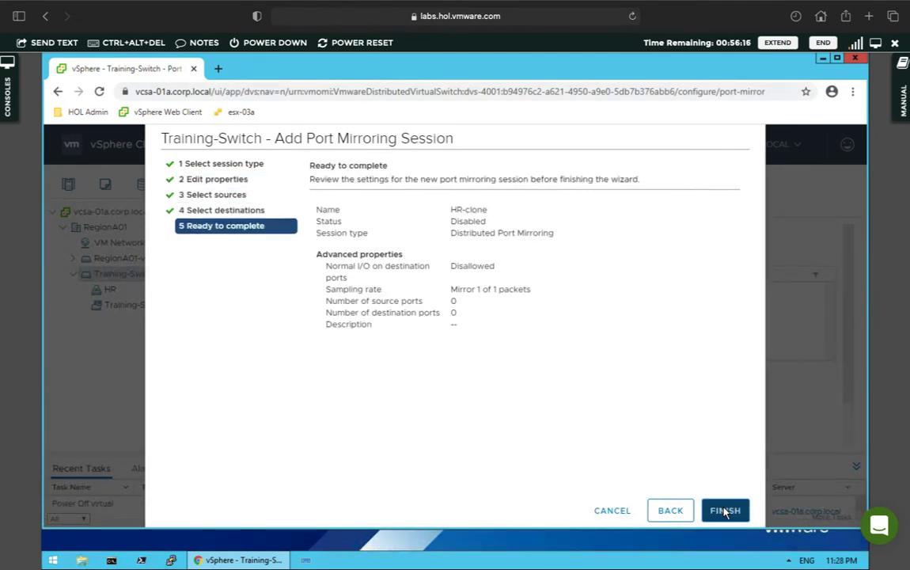
click(725, 512)
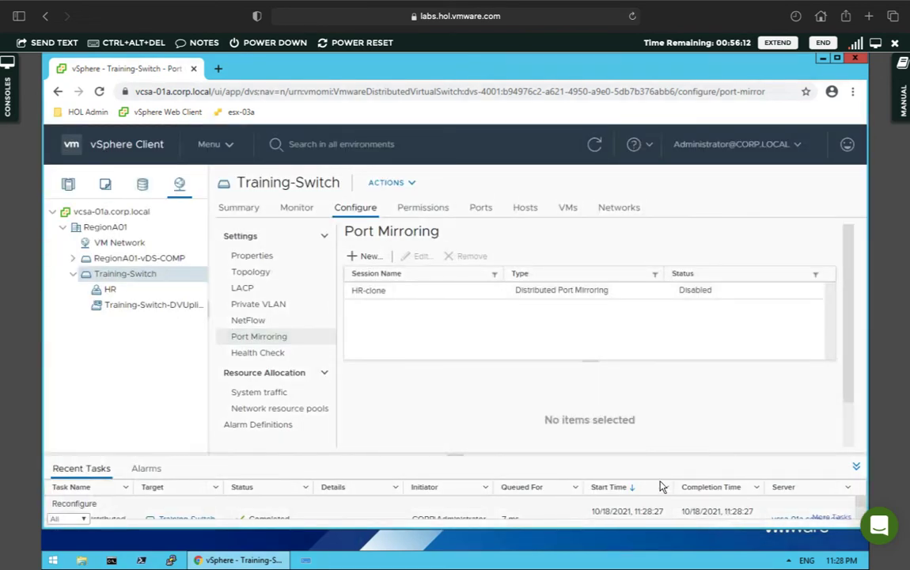
click(362, 293)
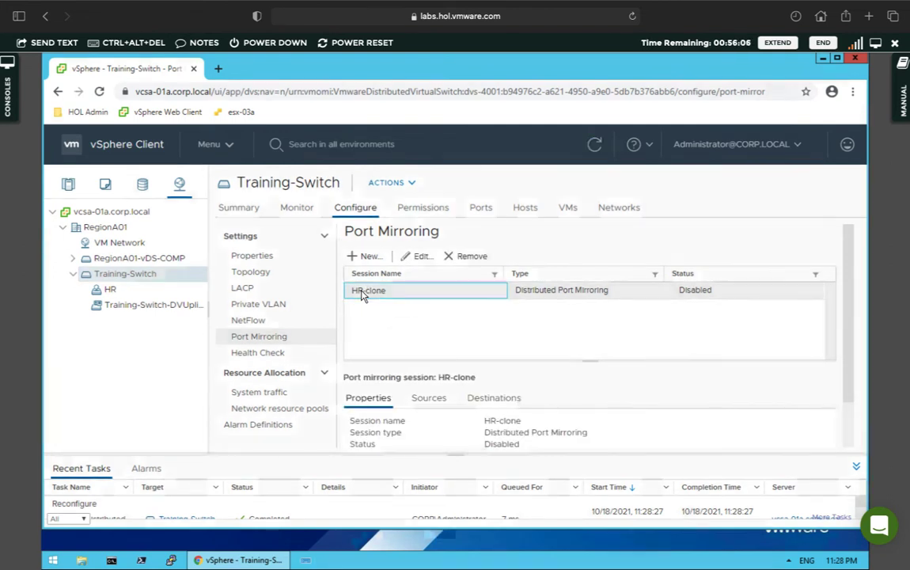
click(595, 145)
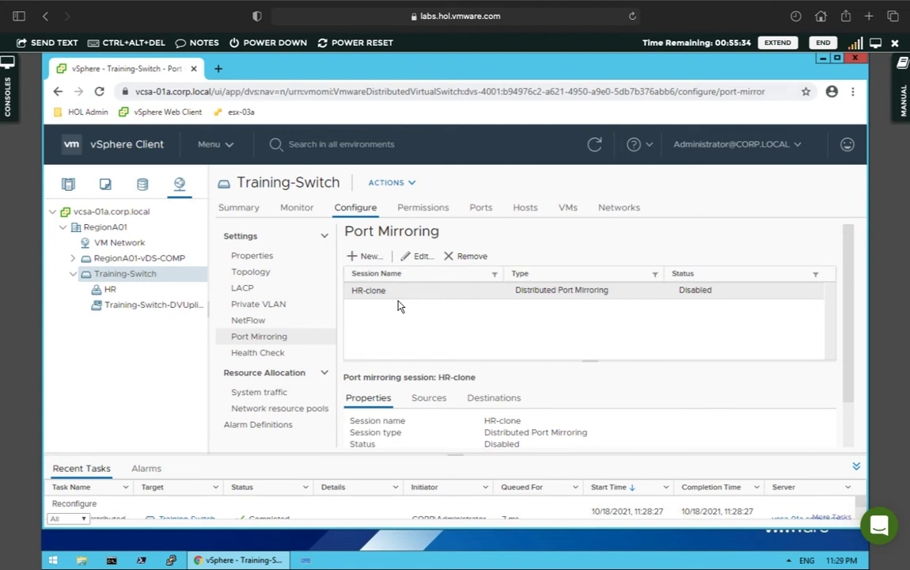
- Enable both the VLAN and MTU and the Teaming and failover health checks on the Training-Switch
click(266, 356)
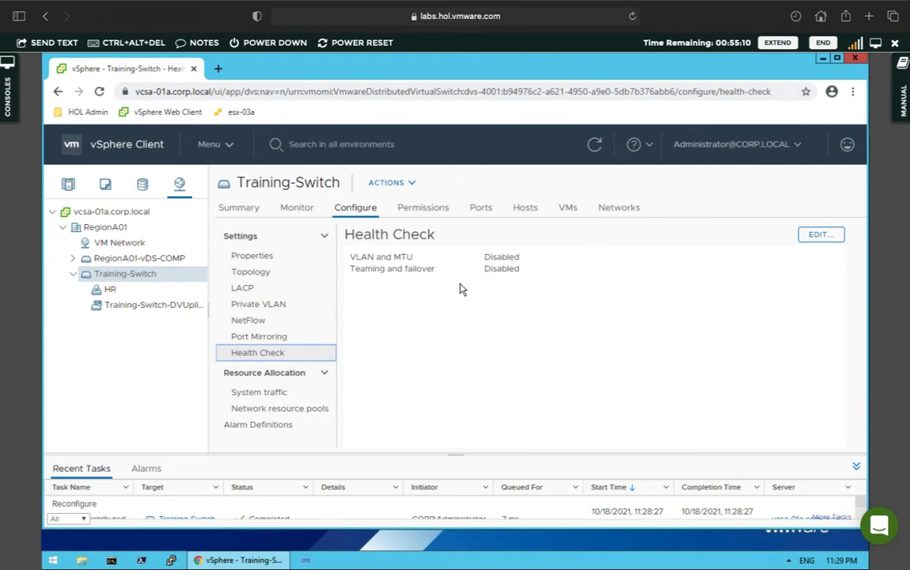
click(820, 236)
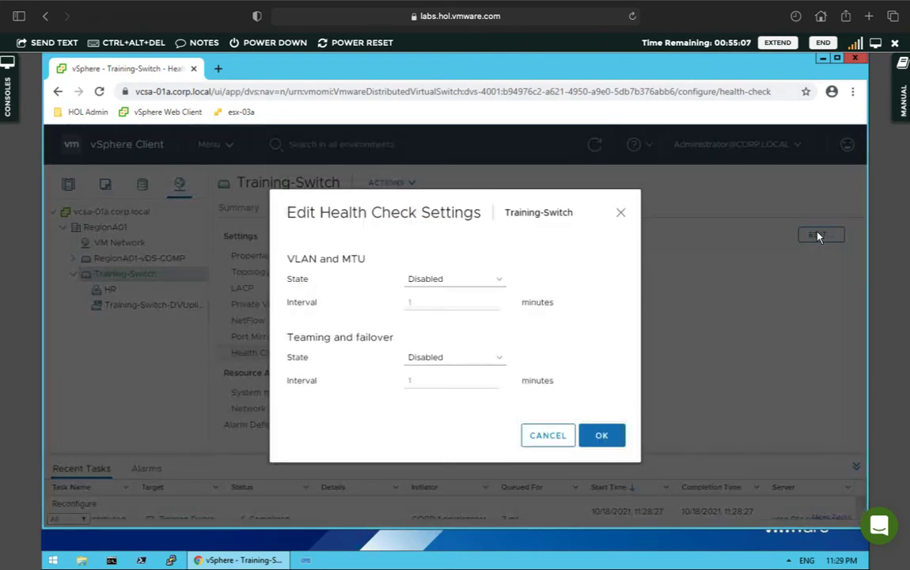
click(472, 280)
click(436, 295)
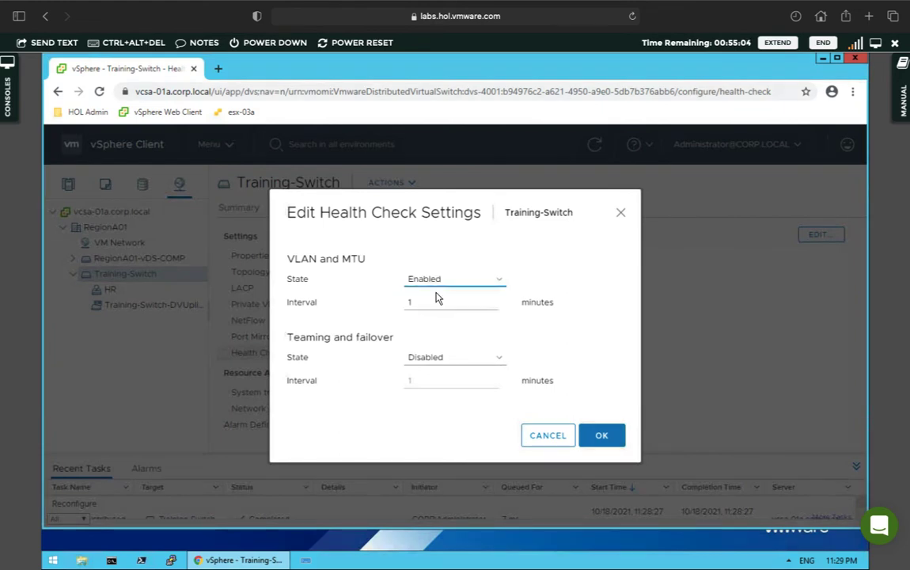
click(493, 362)
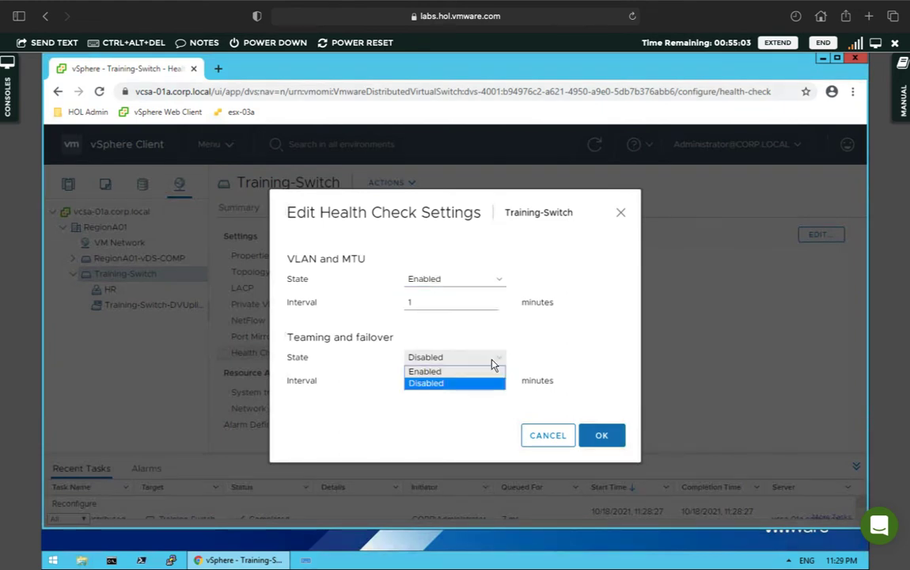
click(449, 372)
click(601, 436)
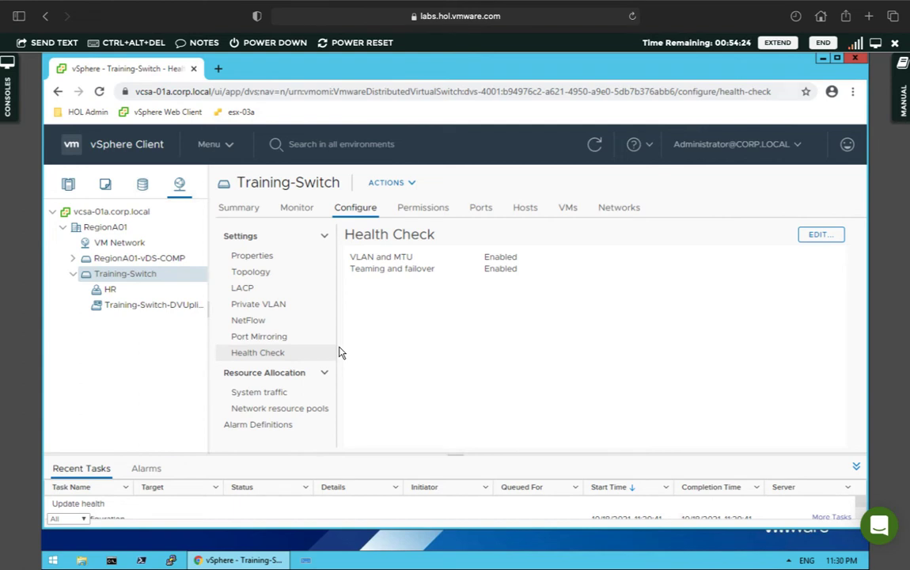
- Review the Training-Switch's system traffic shares, reservations and limits, and its user and group permissions
click(268, 400)
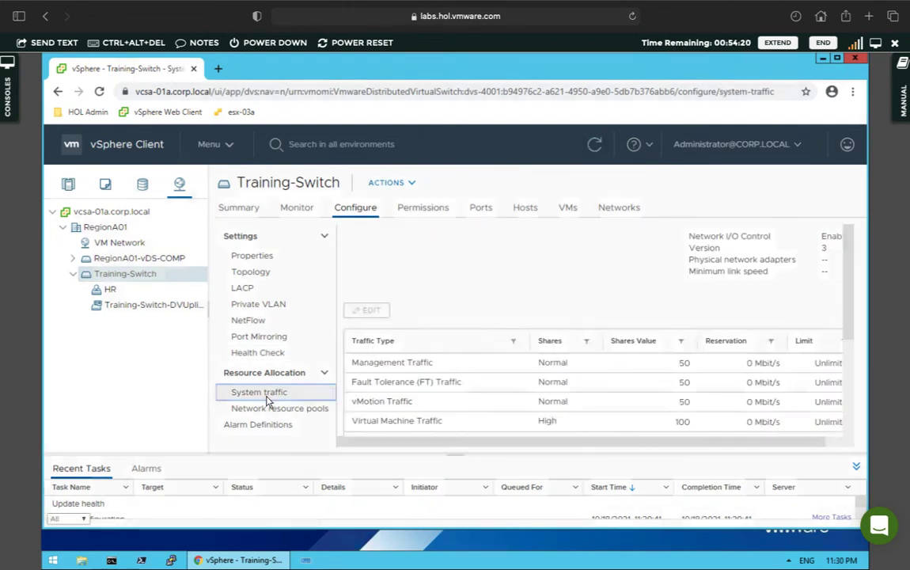
scroll(524, 366, down, 3)
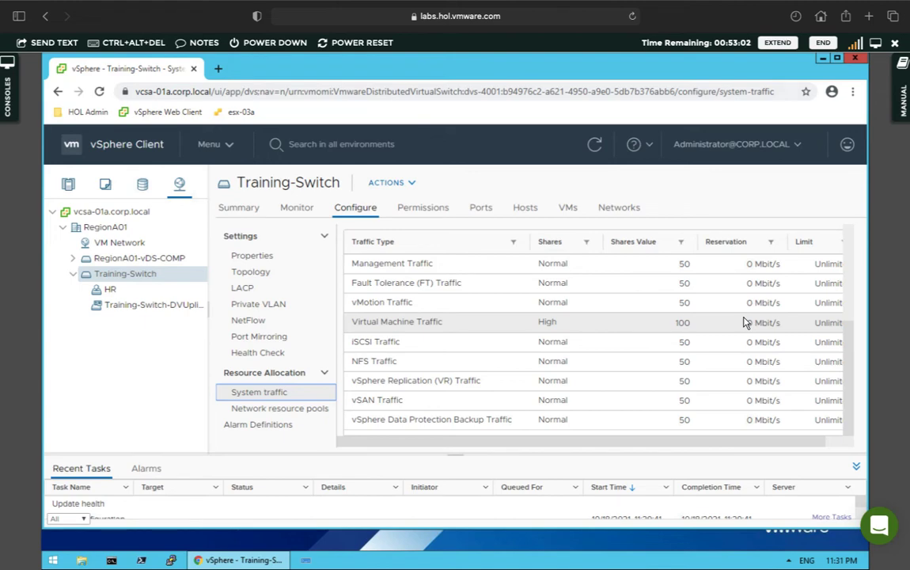
click(424, 207)
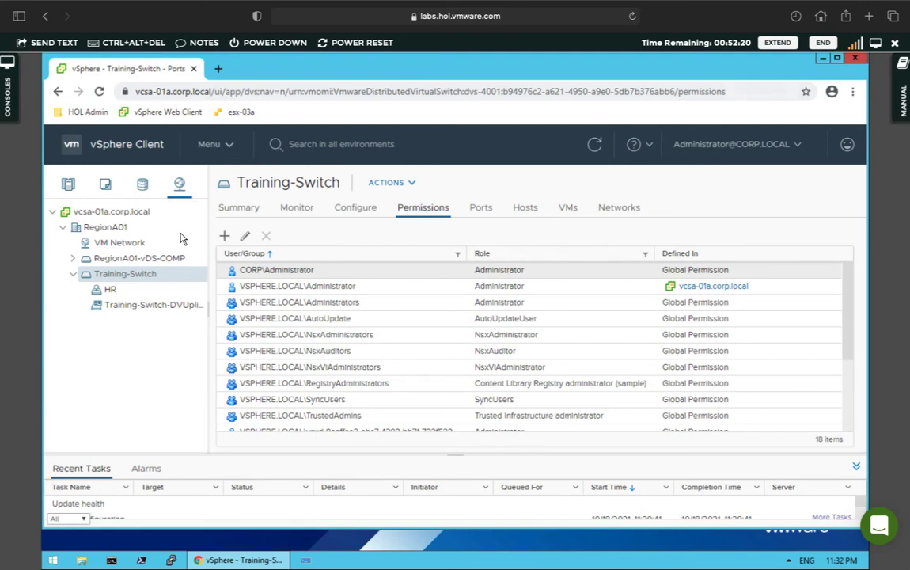
- Look through the Training-Switch's hosts, ports, virtual machines and distributed port groups
click(526, 208)
click(477, 210)
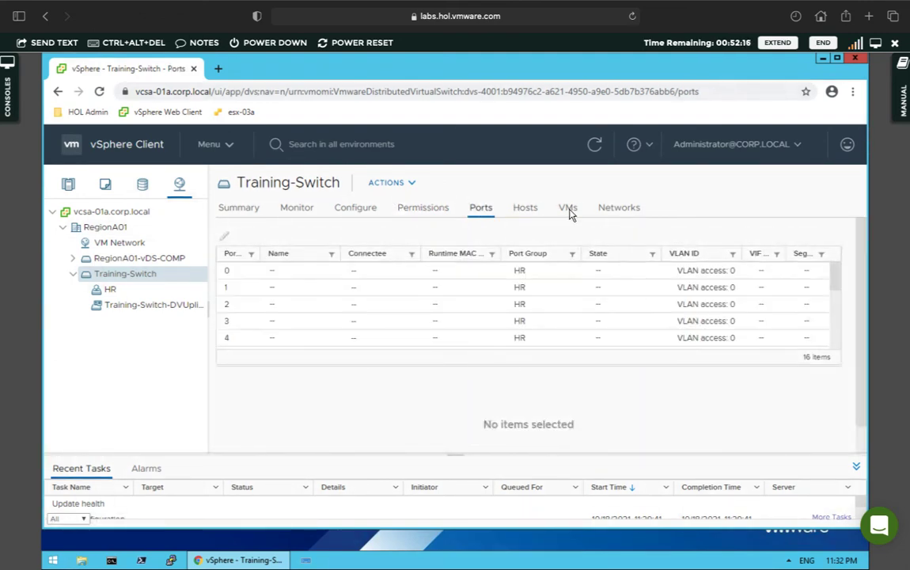
click(568, 209)
click(621, 209)
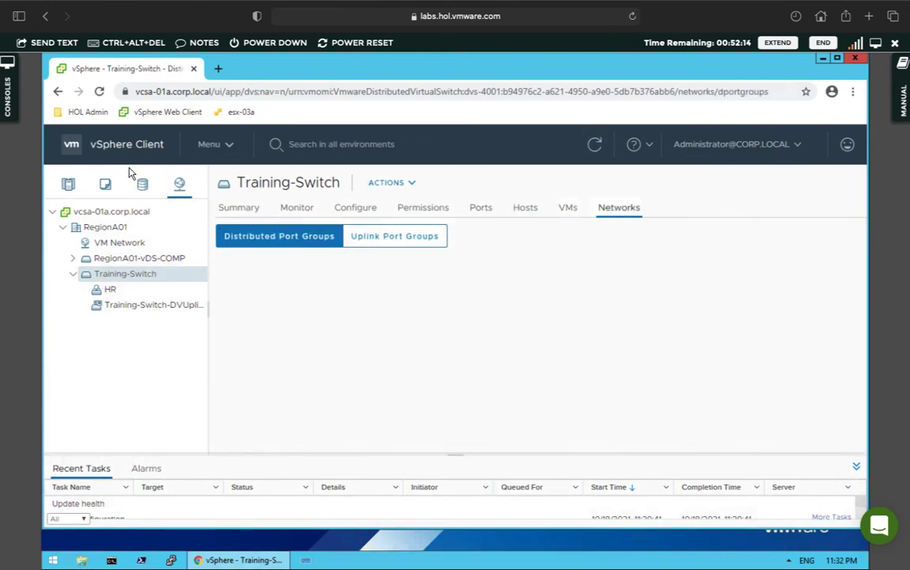
- Open the Task Console from the Shortcuts page, sort the tasks by Status ascending, and widen the Target column
click(109, 151)
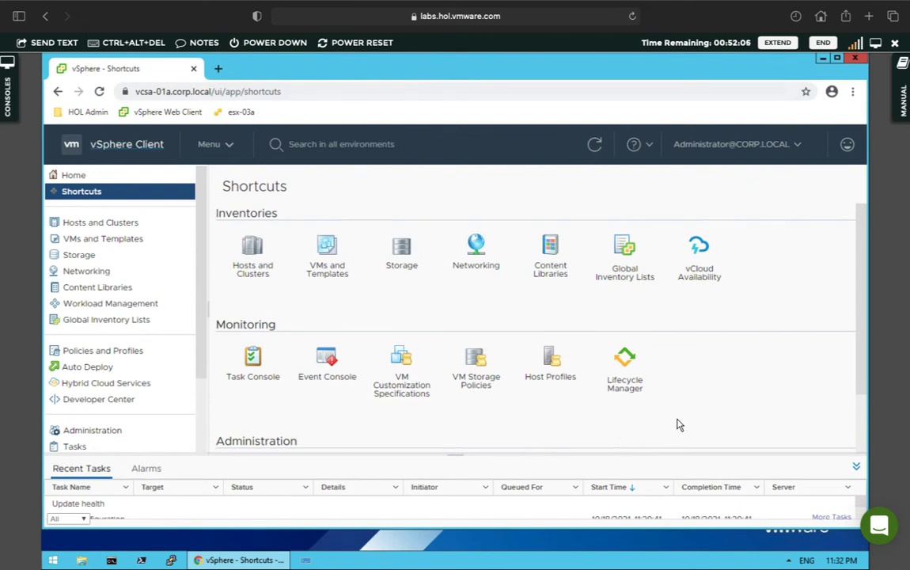
scroll(677, 424, down, 2)
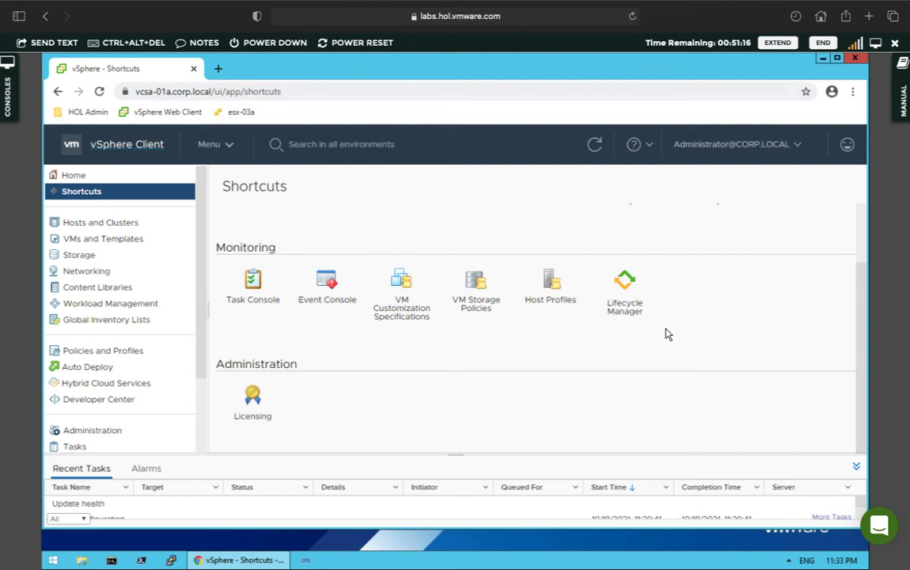
click(252, 285)
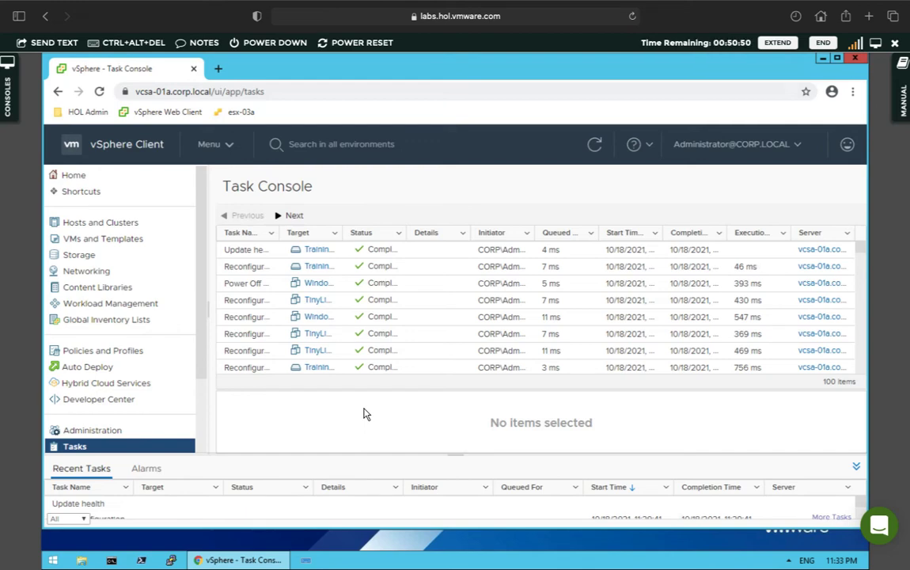
click(345, 233)
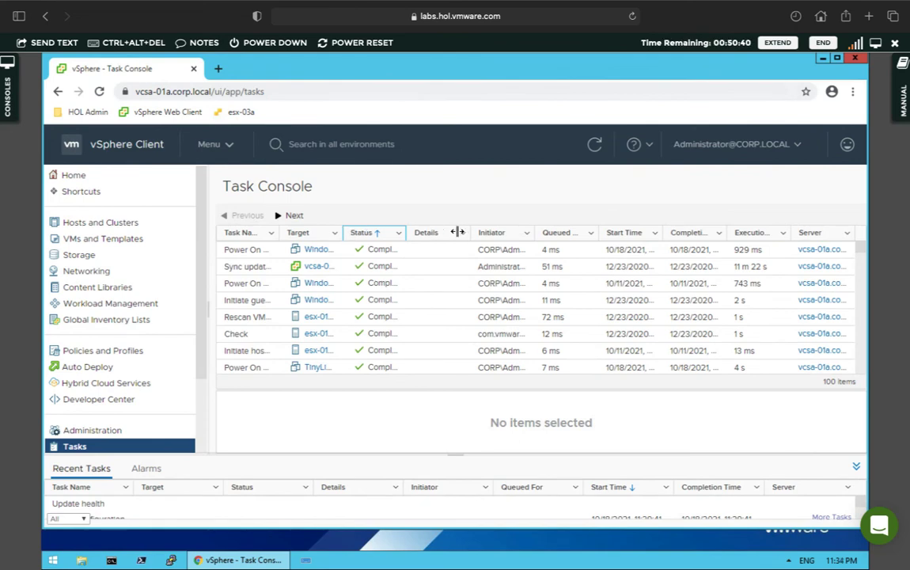
drag(342, 232, 455, 232)
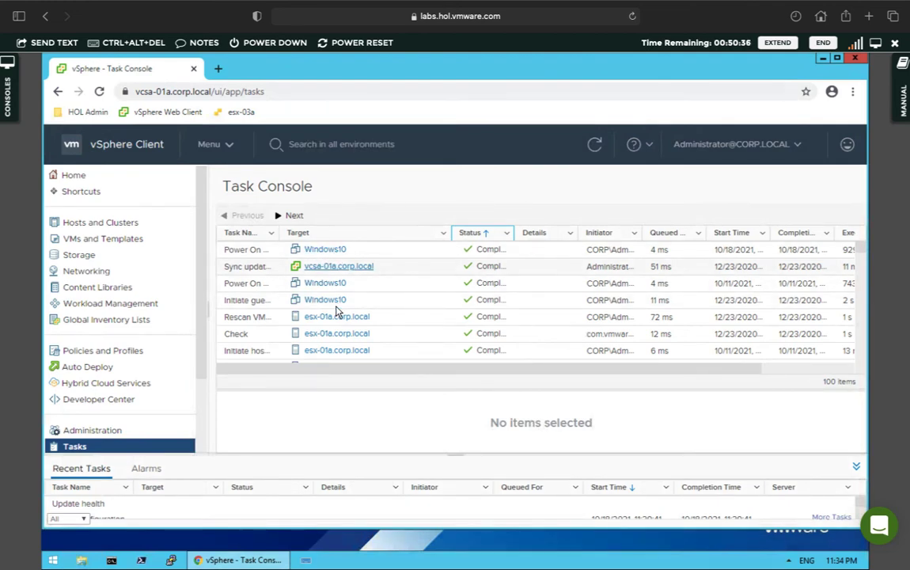
- Examine the targets and statuses throughout the Task Console list, and return to the Shortcuts page
scroll(336, 310, down, 5)
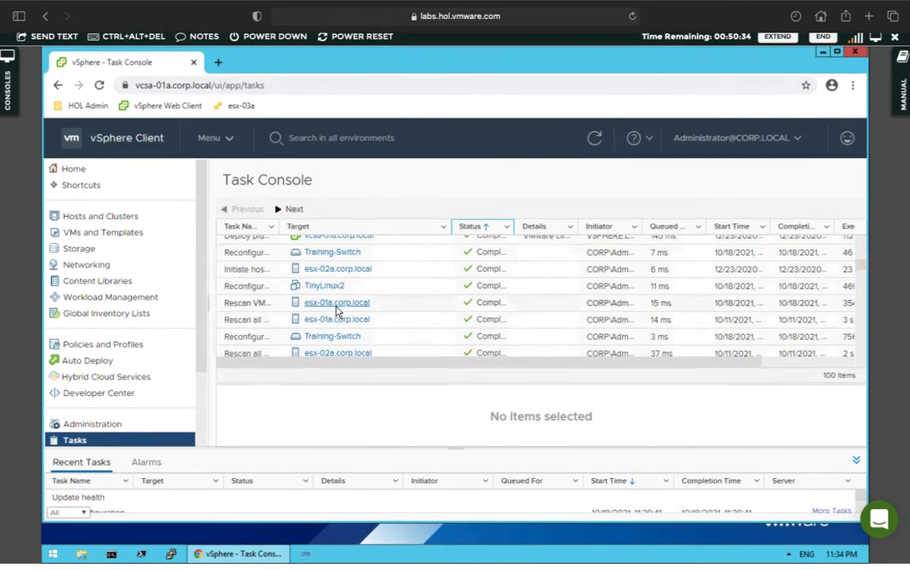
scroll(335, 310, down, 10)
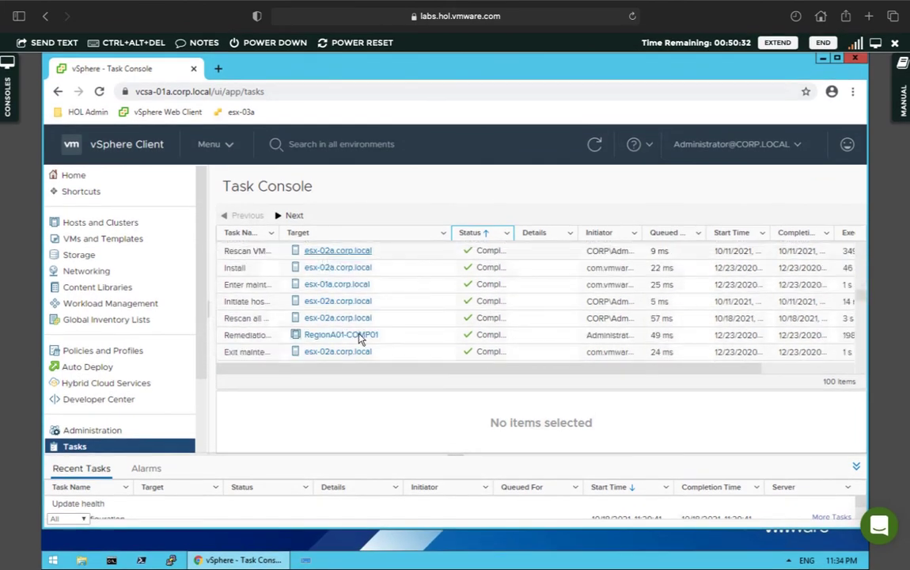
scroll(361, 338, down, 15)
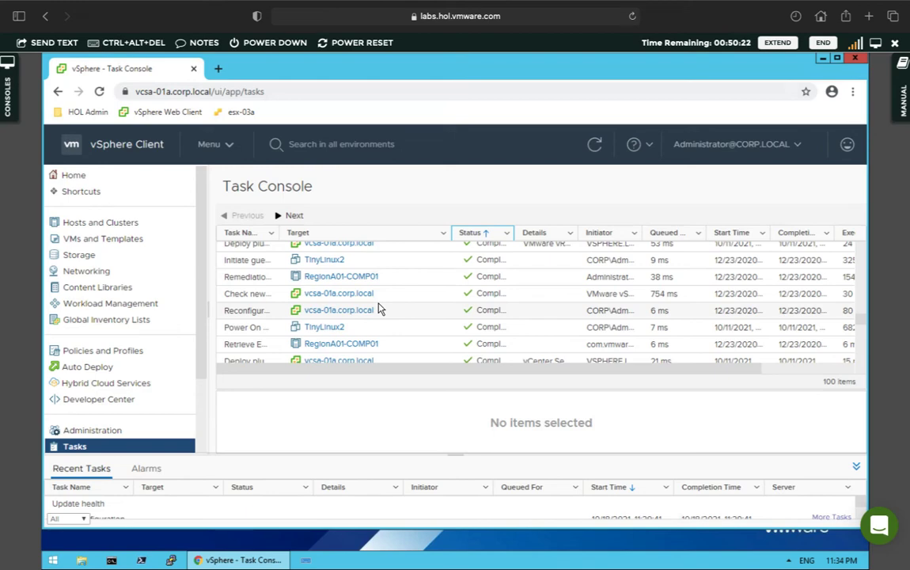
scroll(377, 308, down, 5)
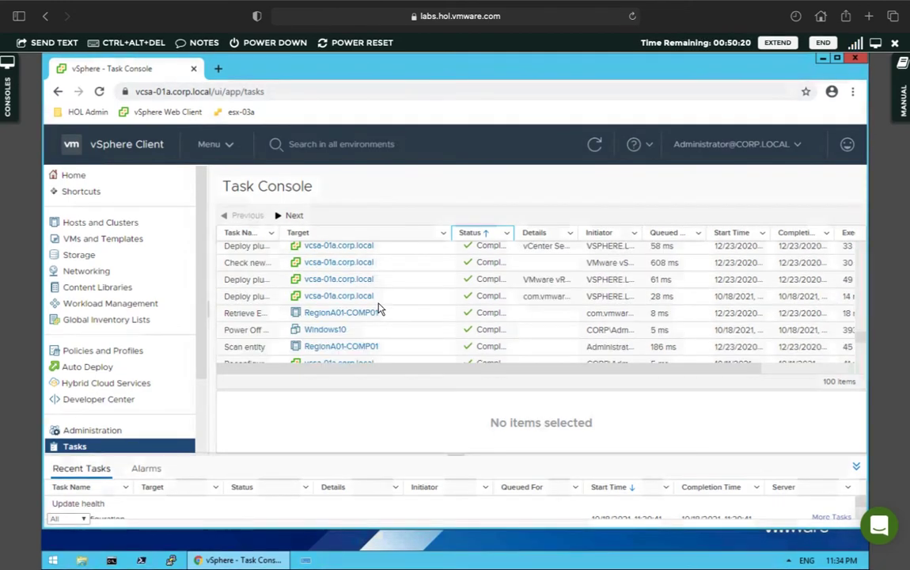
scroll(378, 308, down, 5)
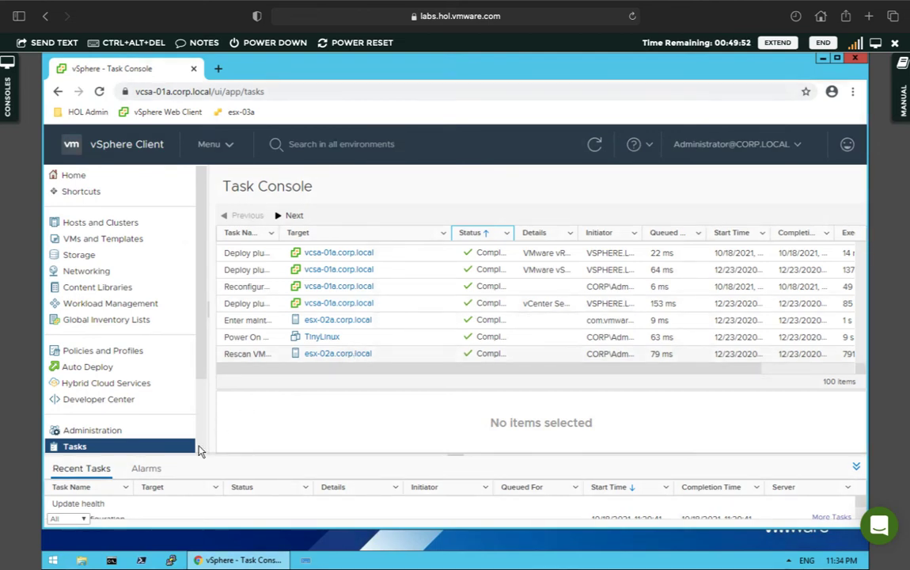
click(171, 289)
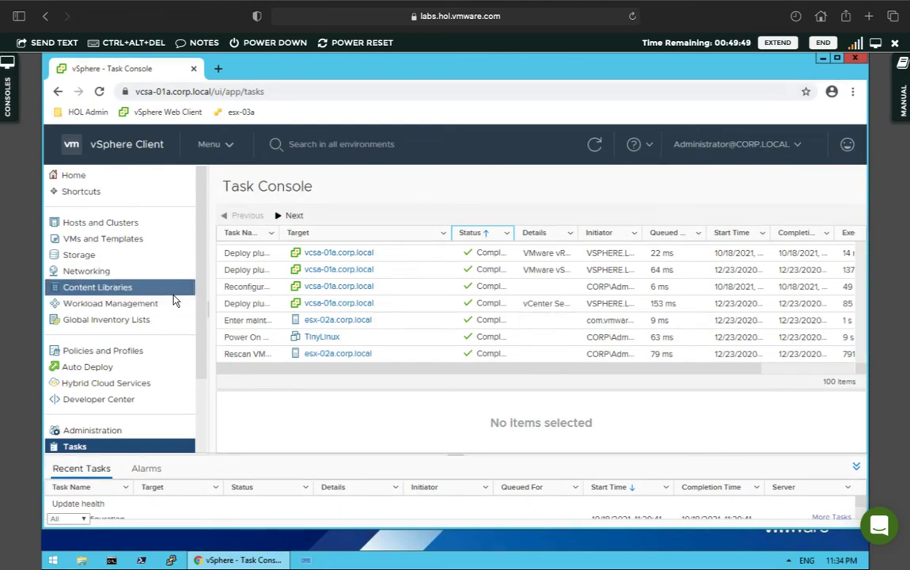
click(117, 155)
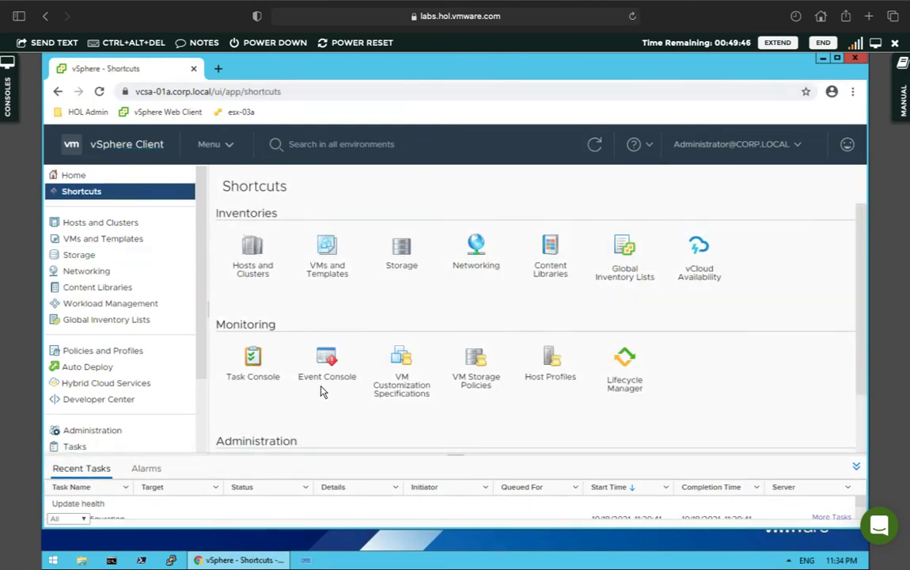
- Open the Event Console from the Monitoring section of the Shortcuts page
scroll(322, 392, down, 2)
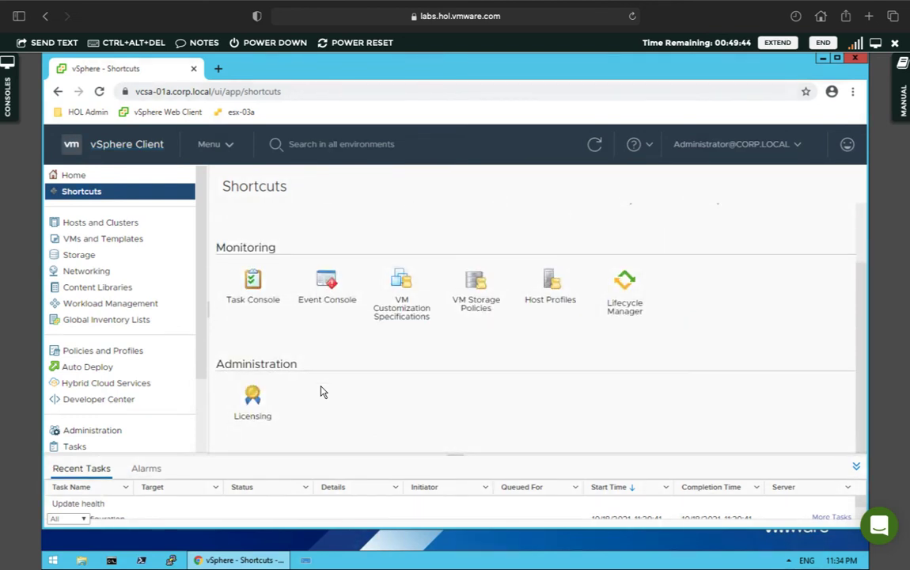
scroll(322, 392, up, 2)
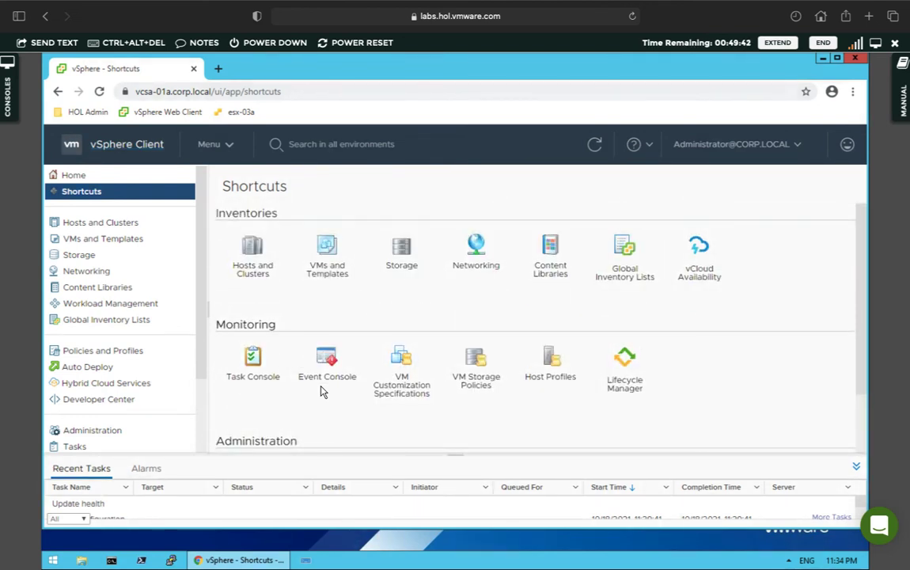
scroll(321, 392, down, 2)
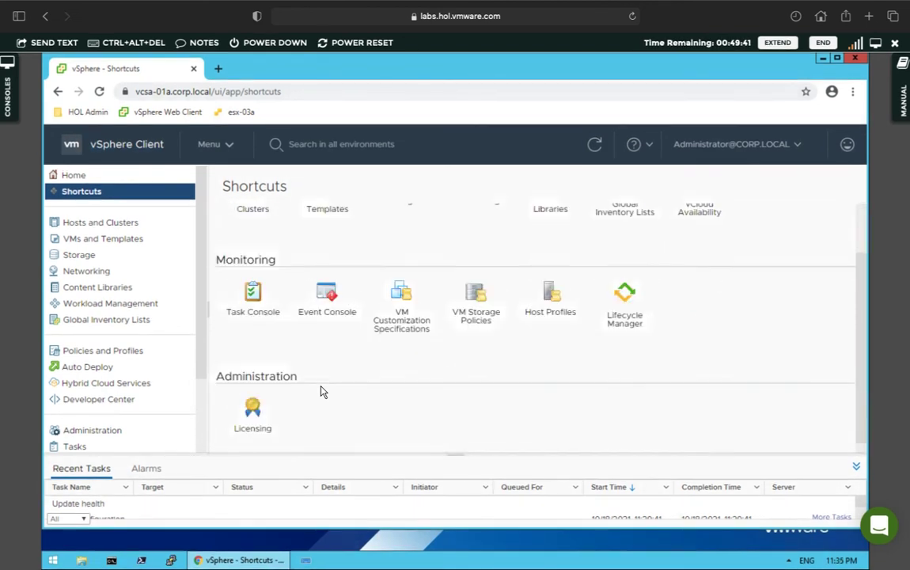
click(324, 287)
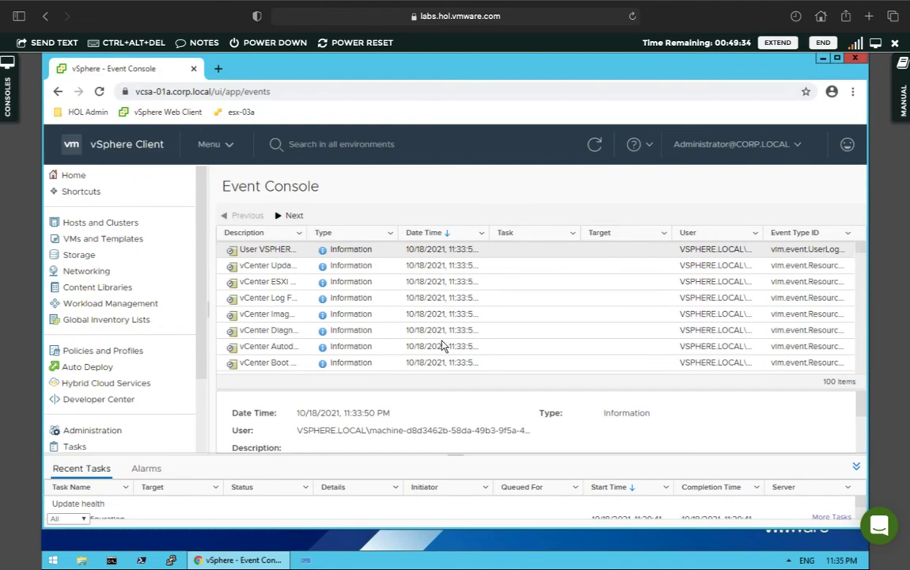
- Examine the descriptions, types, dates and users of the events throughout the Event Console list
scroll(443, 346, down, 5)
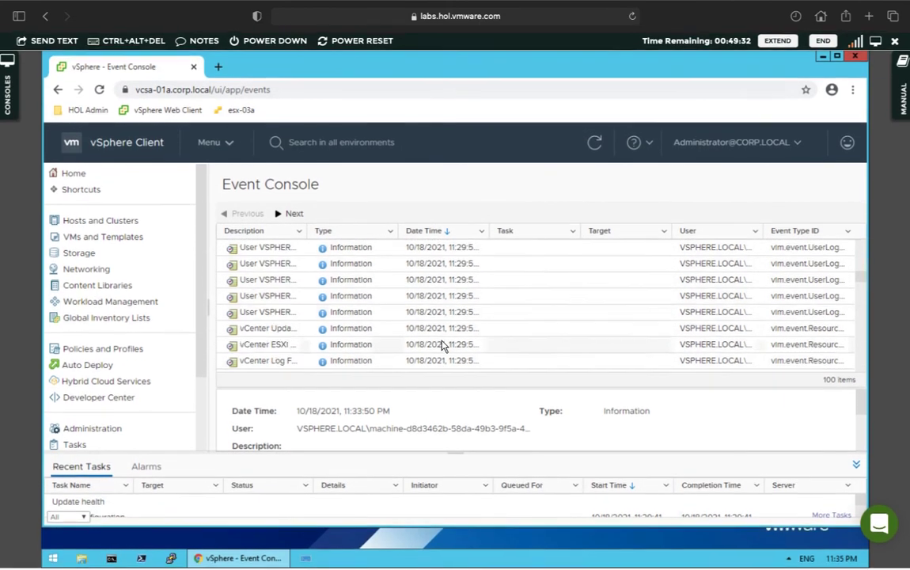
scroll(443, 346, down, 5)
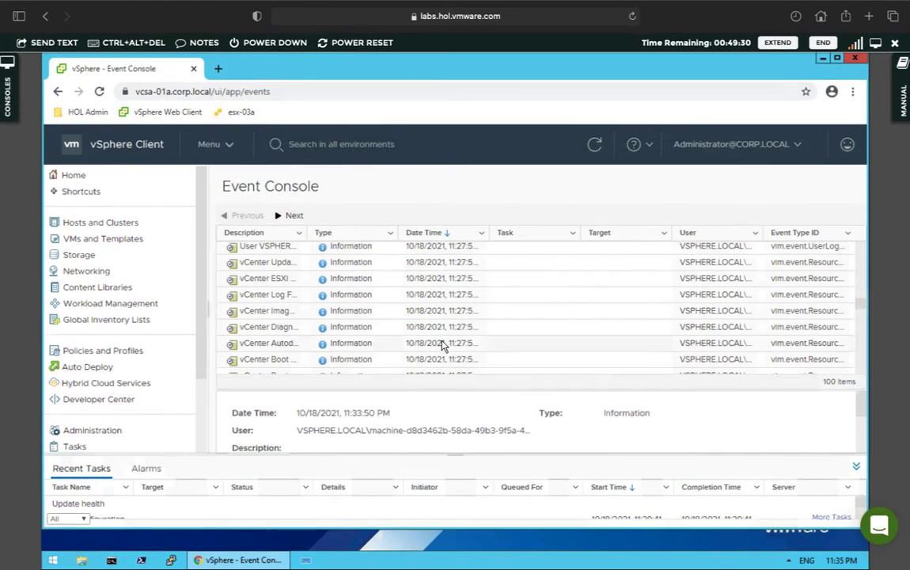
scroll(444, 345, down, 5)
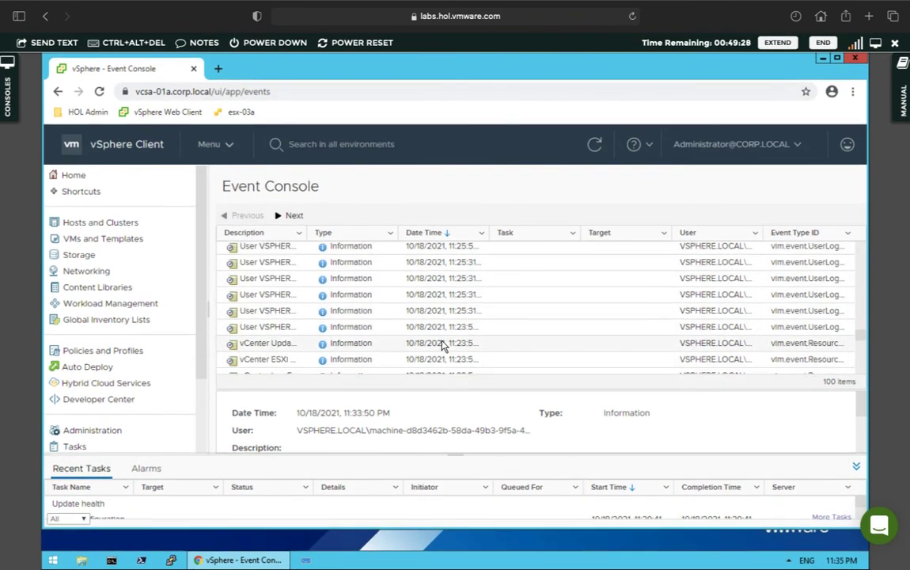
scroll(443, 346, down, 2)
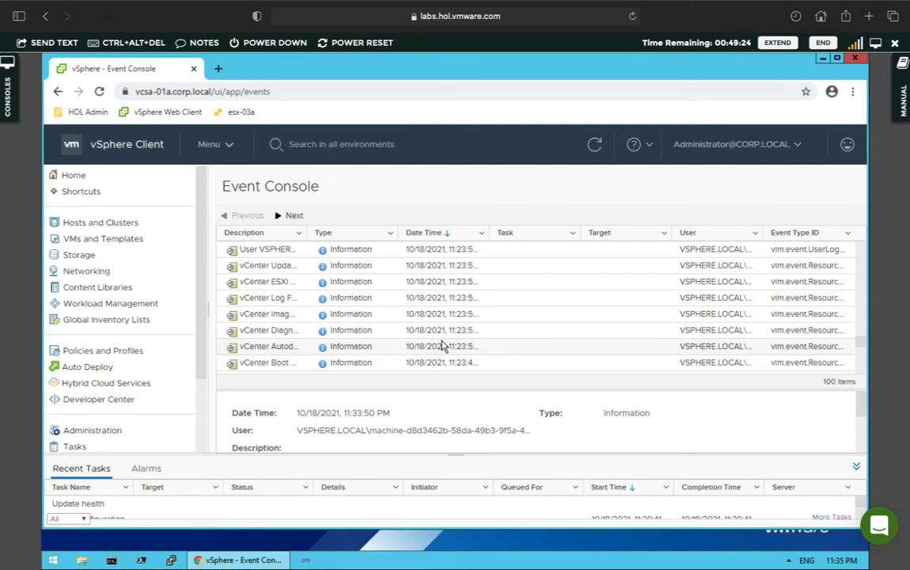
scroll(443, 346, down, 3)
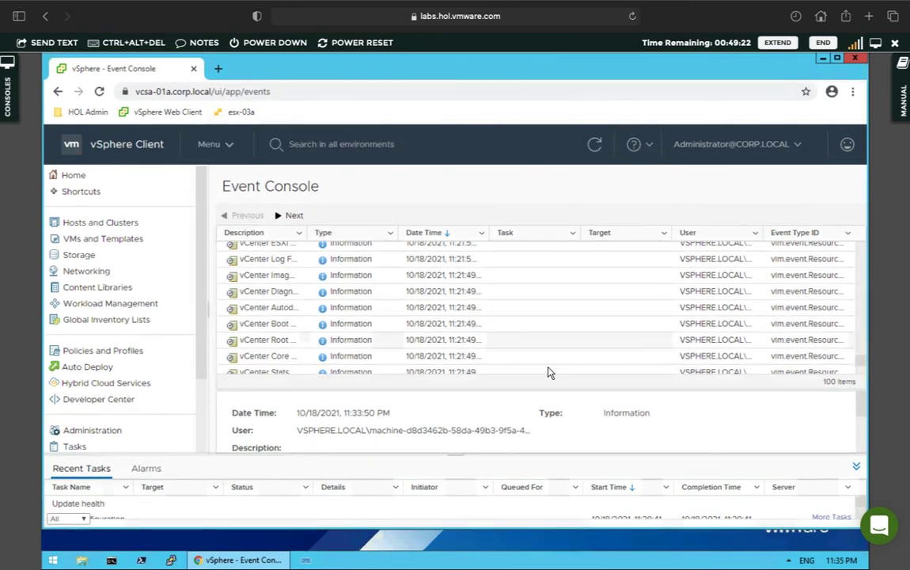
scroll(481, 269, down, 2)
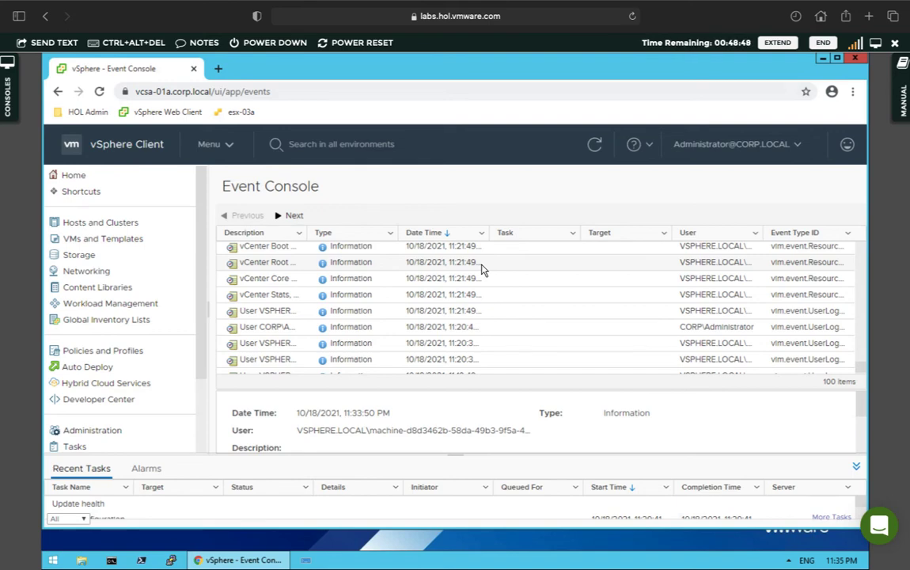
click(103, 384)
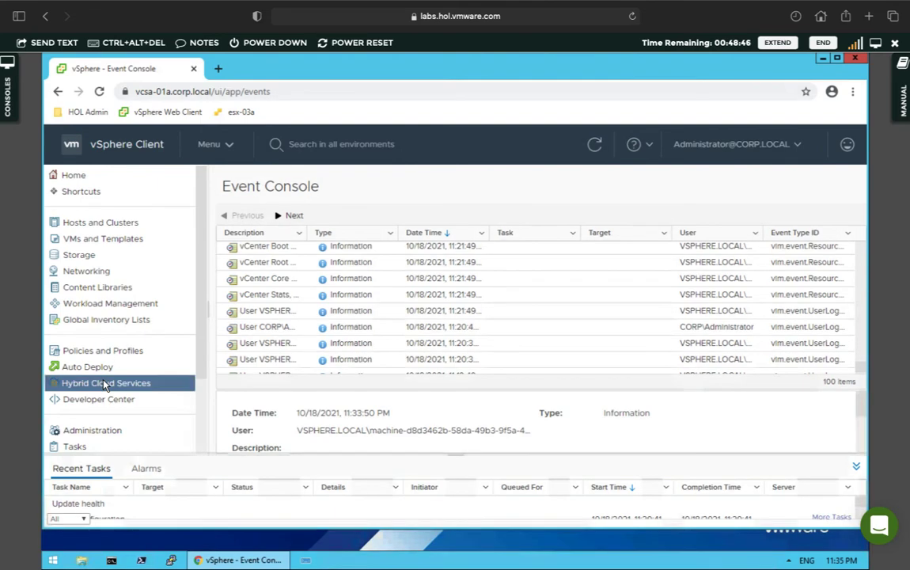
scroll(104, 384, down, 2)
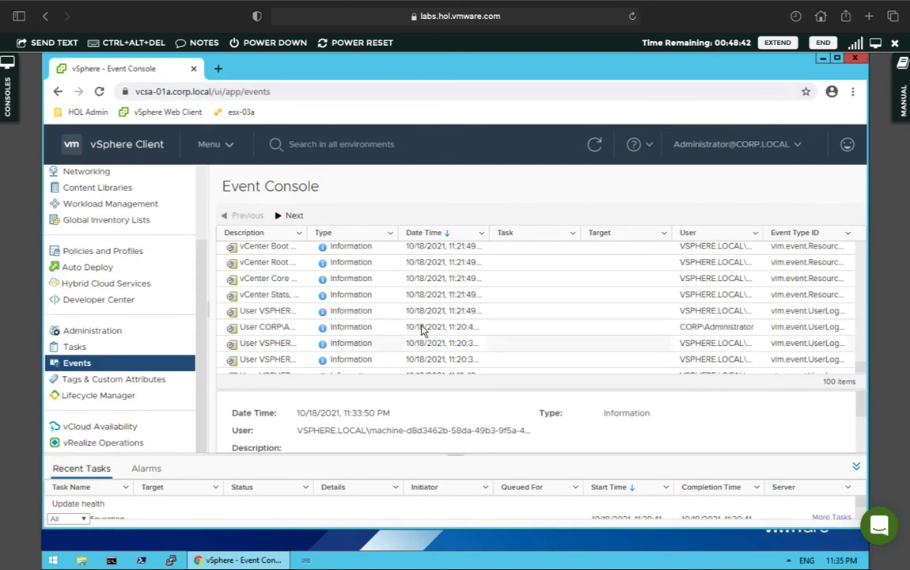
scroll(424, 331, down, 1)
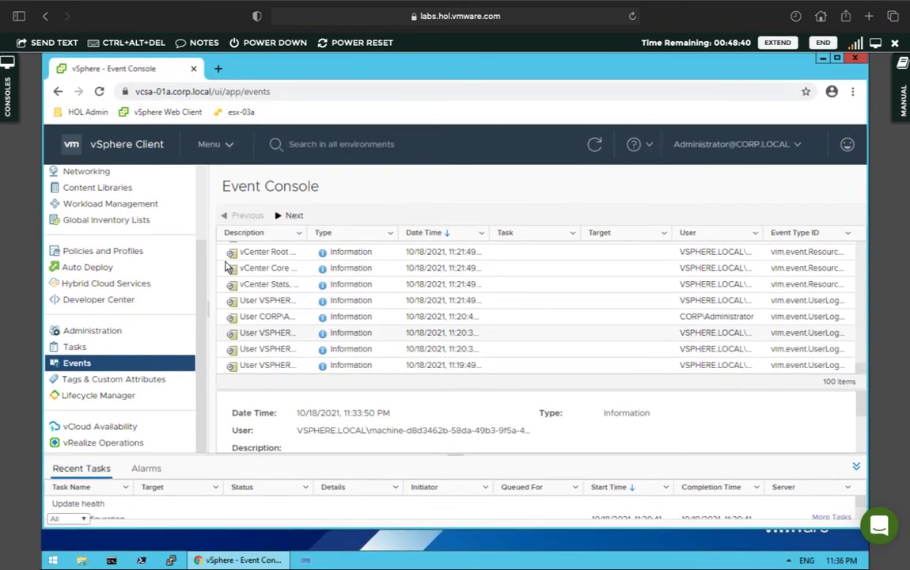
- Return to the Shortcuts page and open the VM Customization Specifications
click(118, 283)
scroll(106, 252, up, 2)
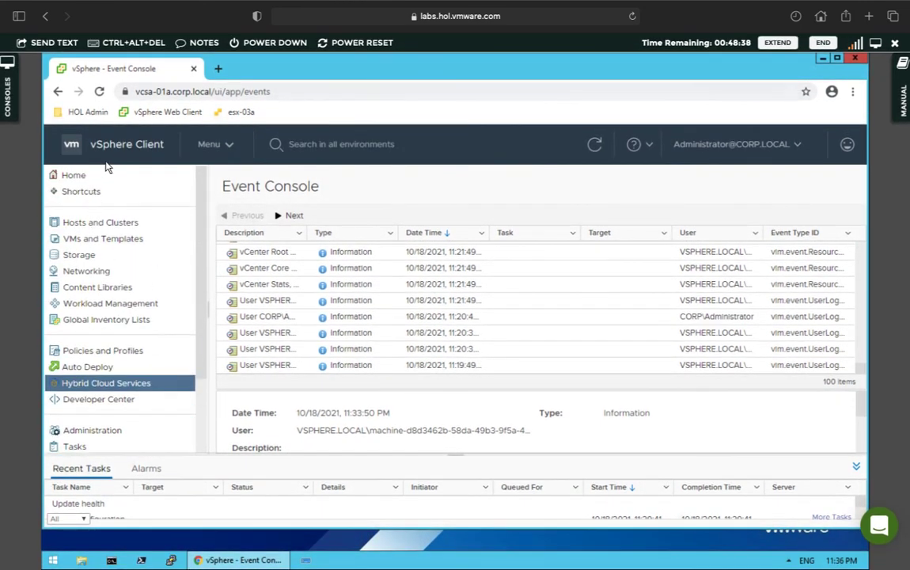
click(99, 139)
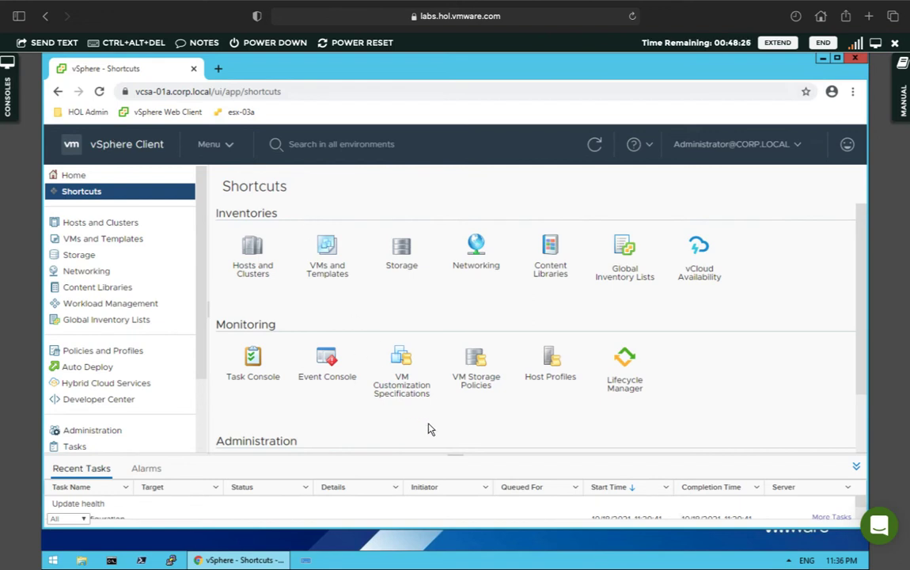
click(411, 386)
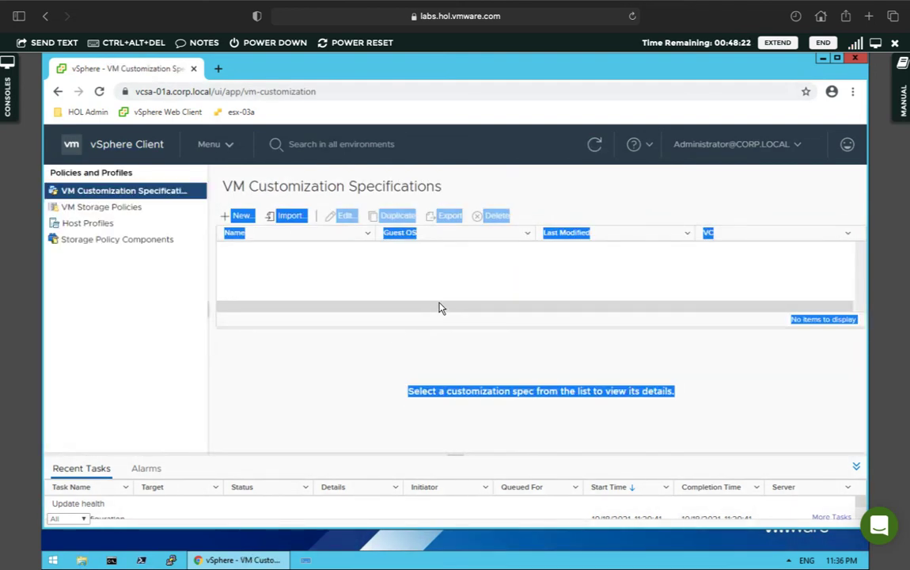
click(342, 342)
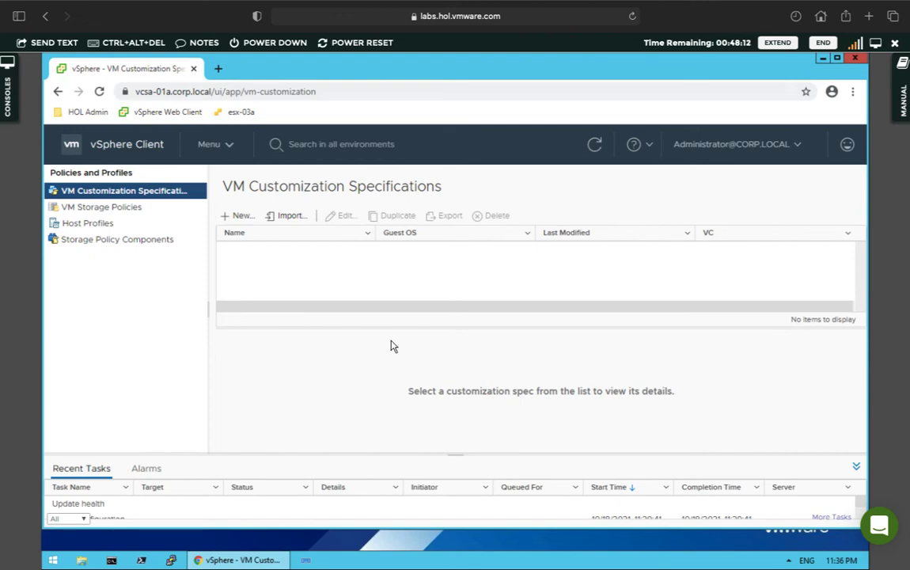
key(ctrl+Left)
key(ctrl+Left)
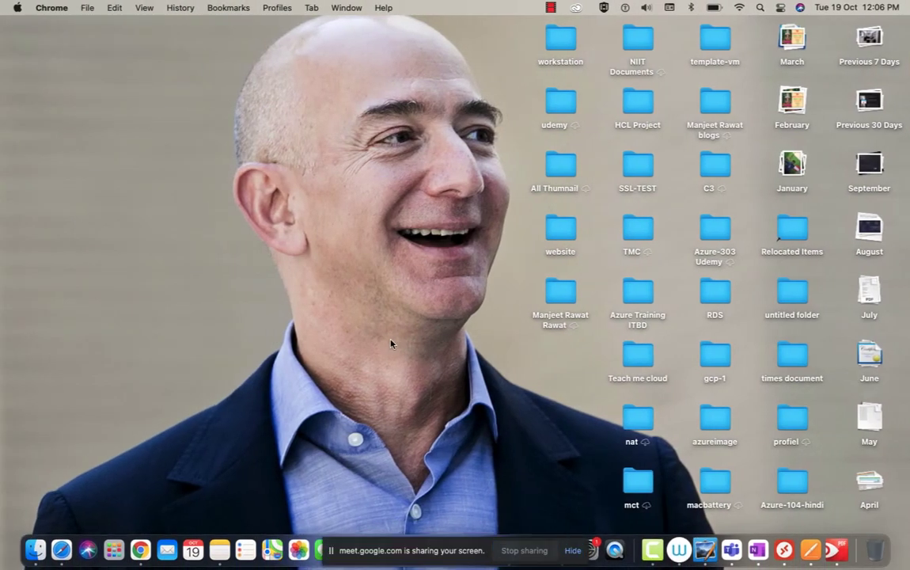
click(656, 554)
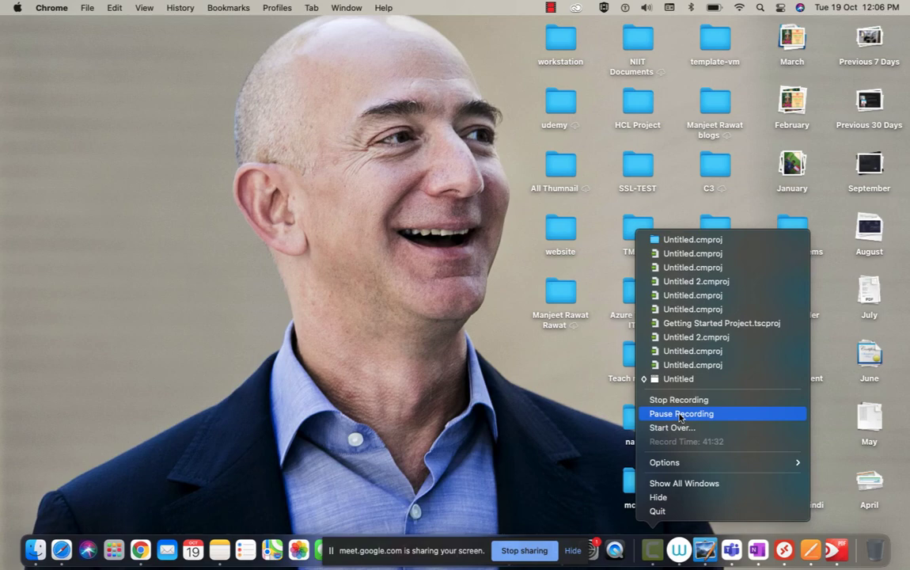
click(679, 414)
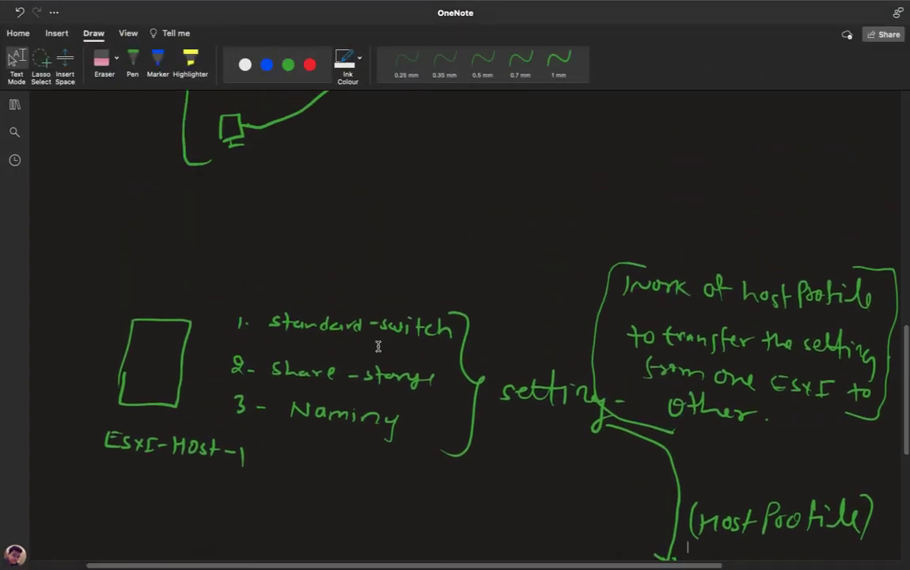
- Review the OneNote diagram of transferring ESXi host settings with a host profile, and switch back to the vSphere Client
scroll(378, 346, down, 4)
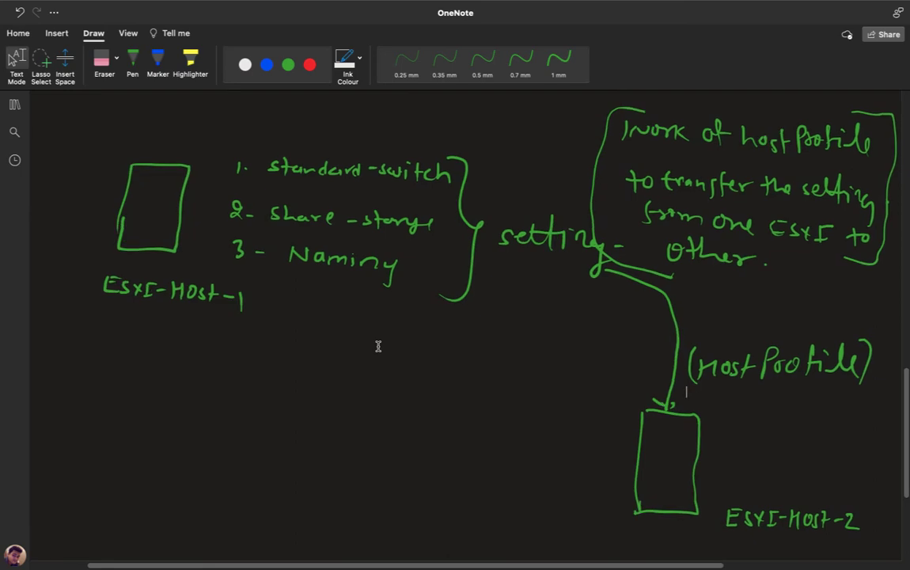
key(ctrl+Right)
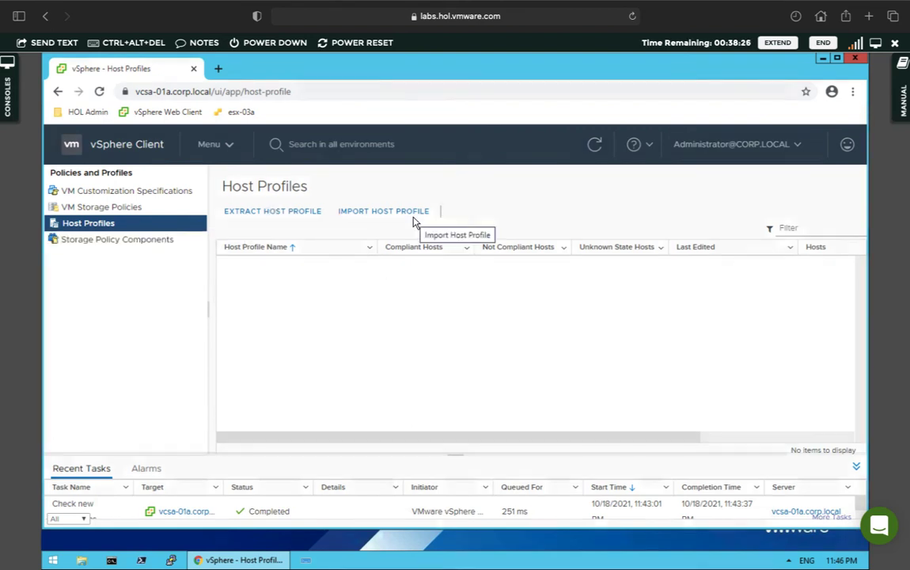
- Extract a host profile from the host esx-01a.corp.local and name it esxi-clone
click(290, 212)
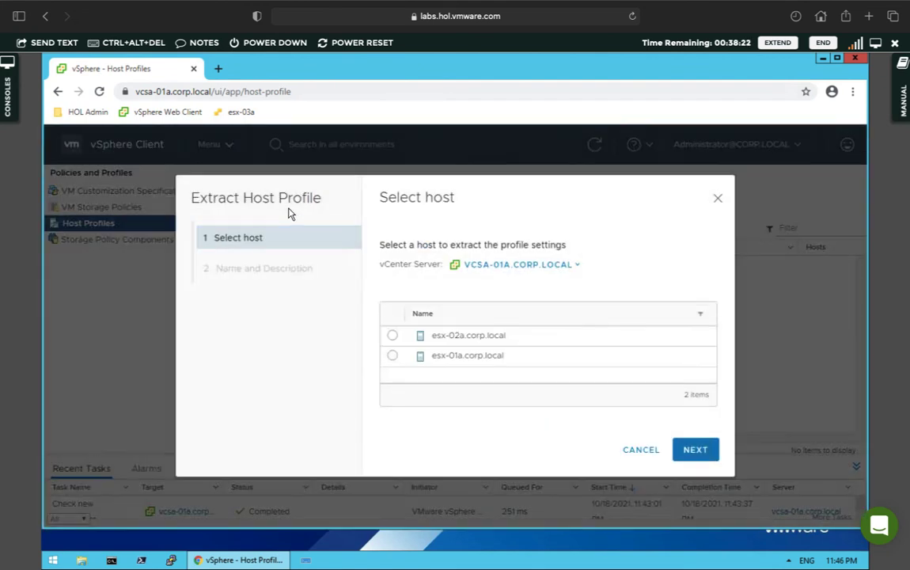
click(393, 335)
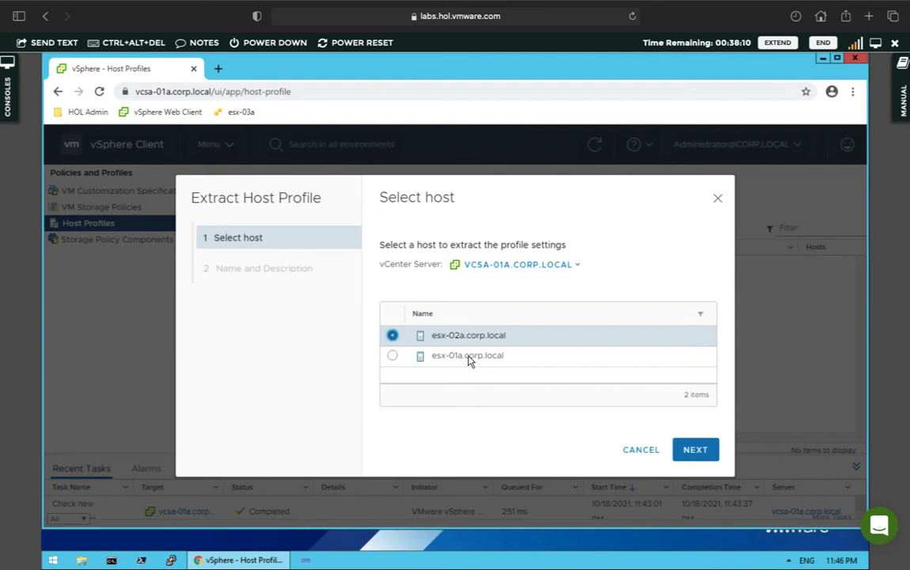
click(392, 356)
click(697, 449)
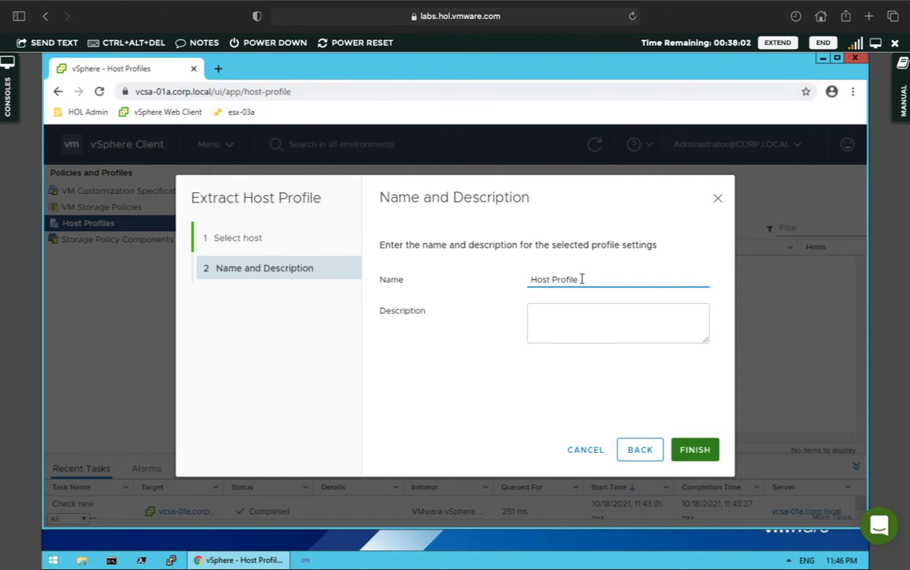
key(ctrl+a)
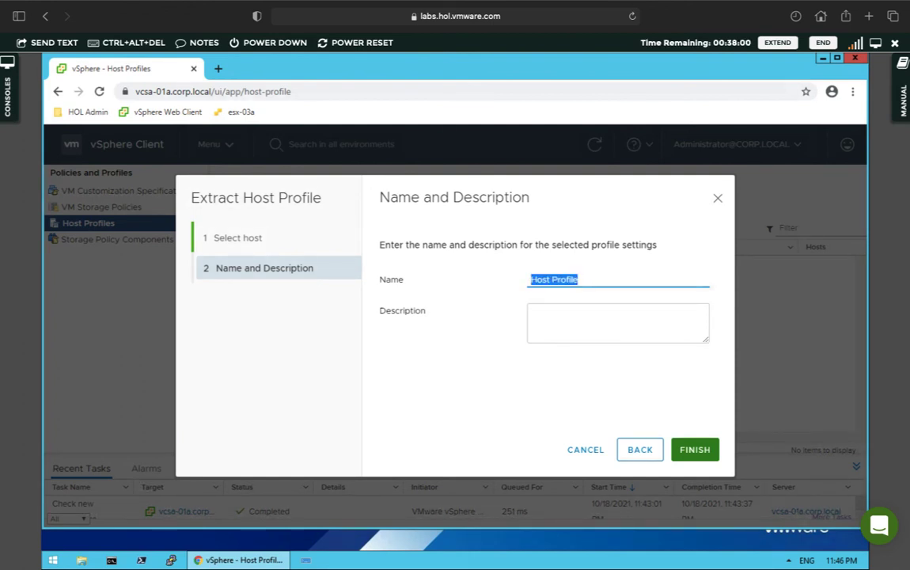
text(esxi-)
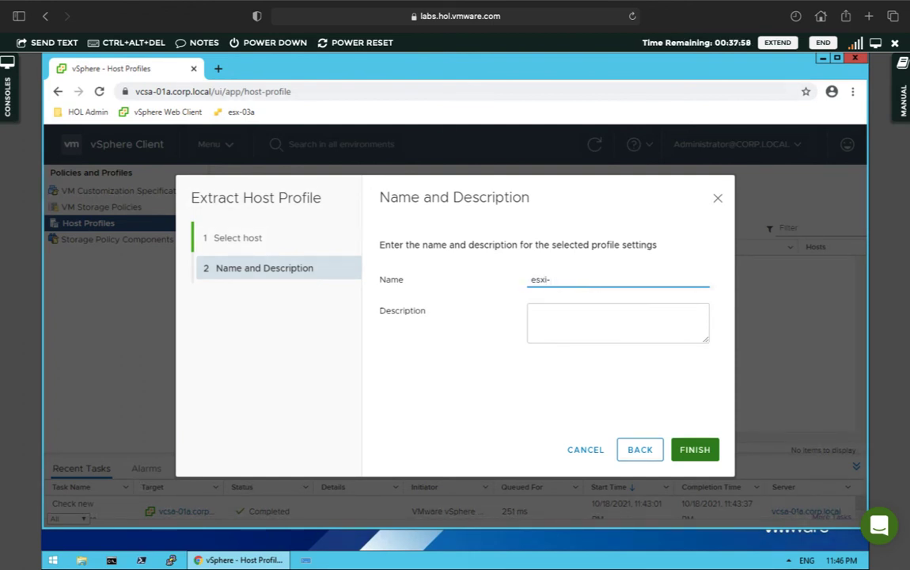
text(clone)
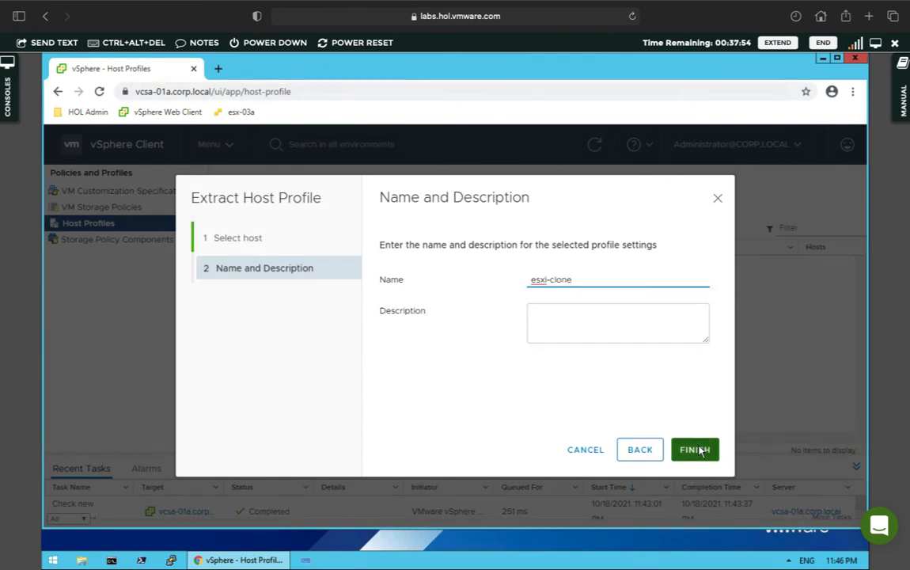
click(701, 451)
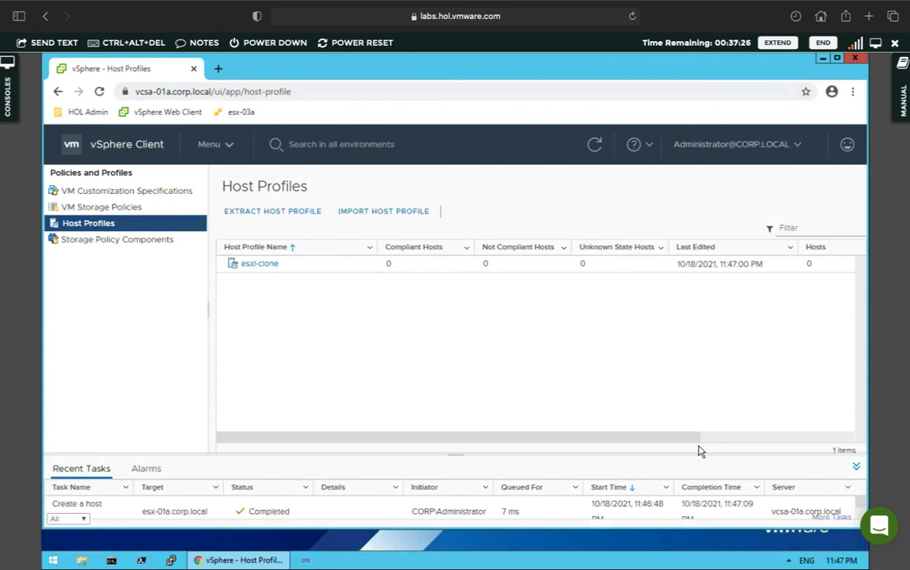
- Try to import a host profile from a Desktop file named esxi-clone-profile
click(384, 210)
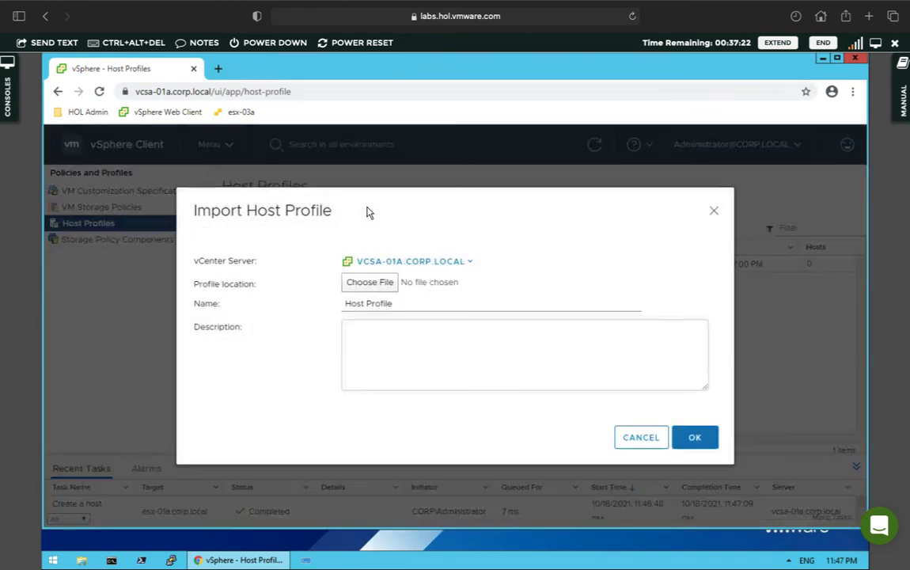
click(370, 283)
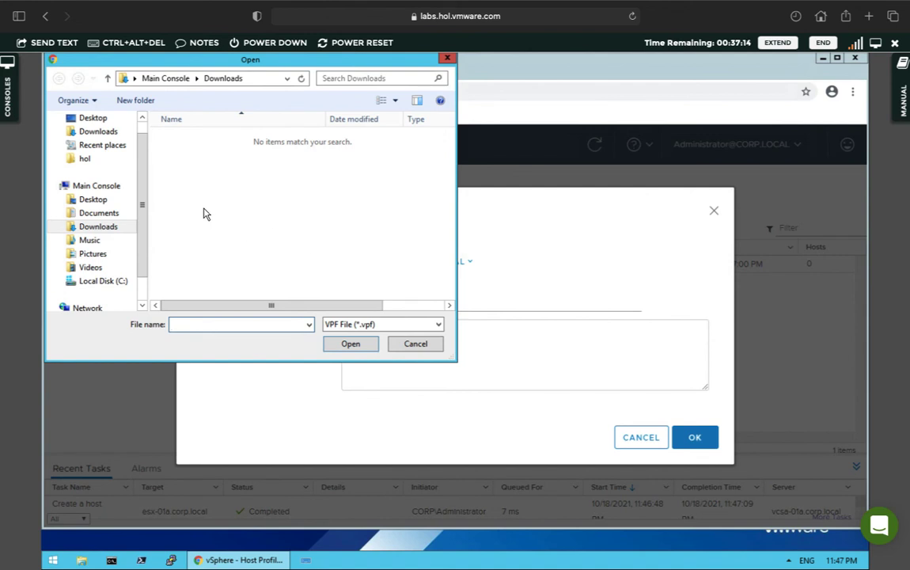
click(94, 118)
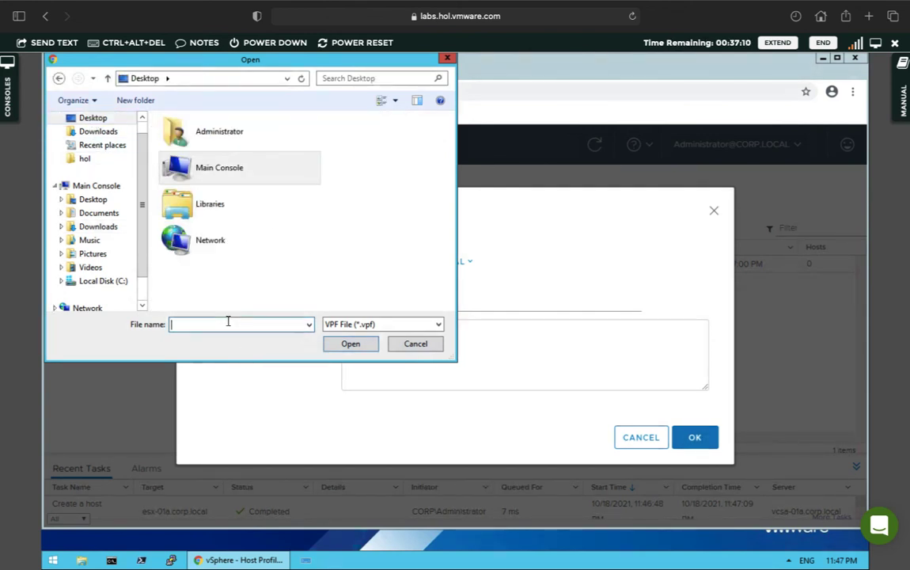
text(esxi)
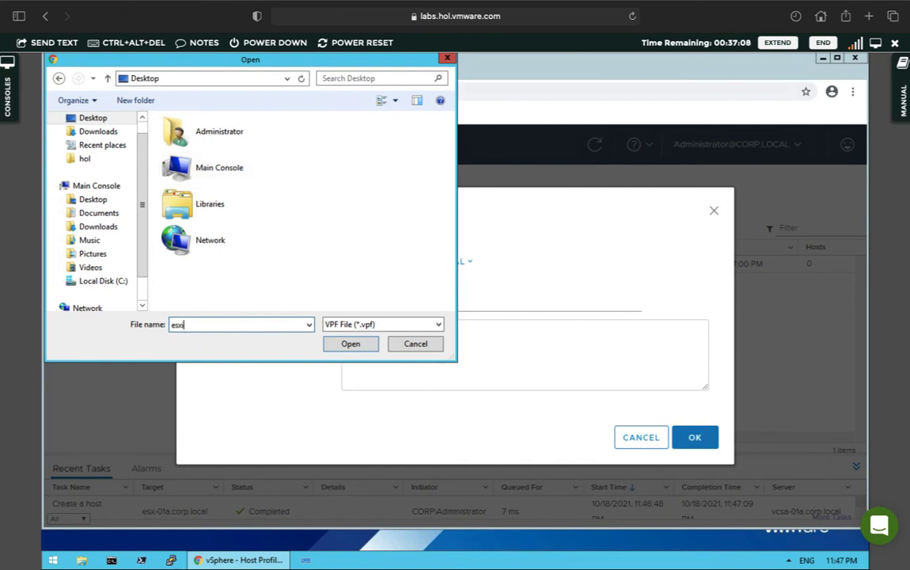
text(-clone-profile)
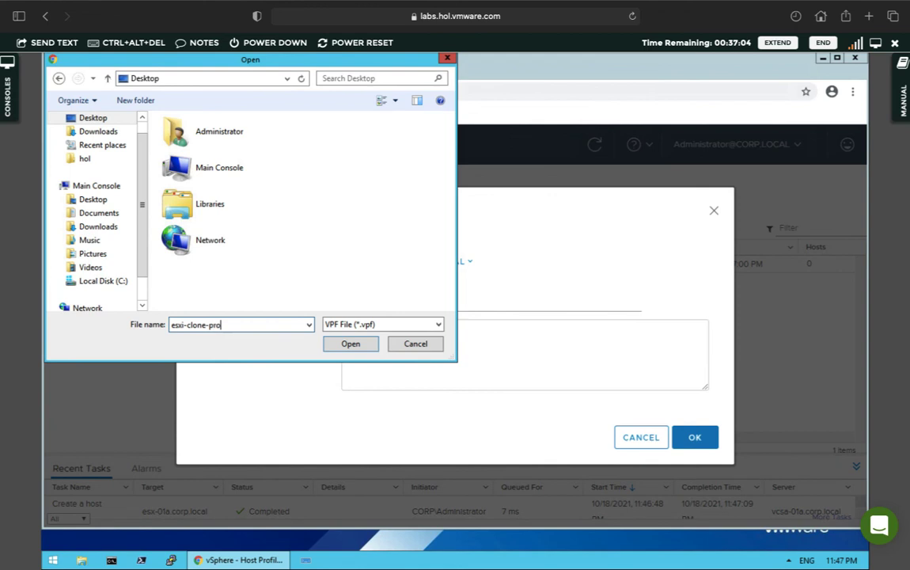
click(350, 344)
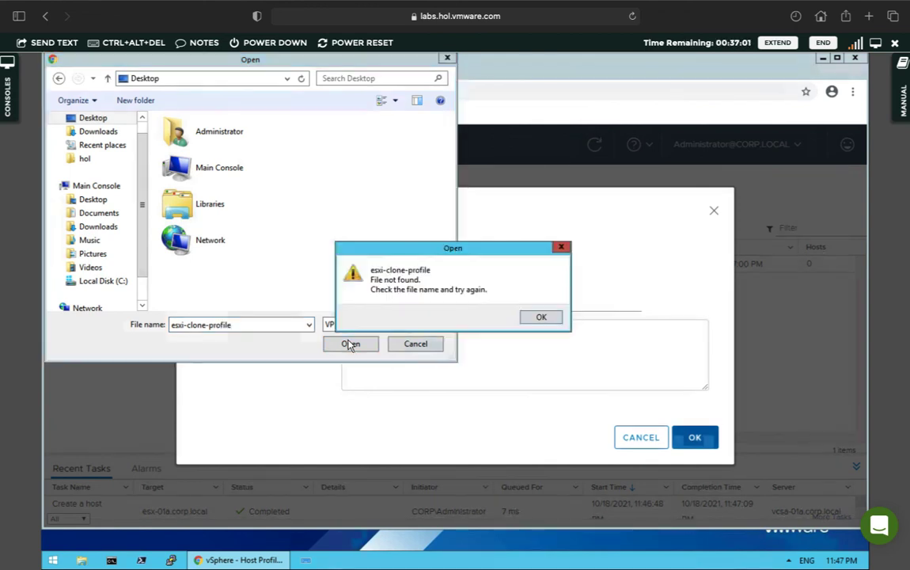
click(532, 318)
- Try the file name esxi-profile for the import, list all file types, and cancel the host profile import
click(234, 324)
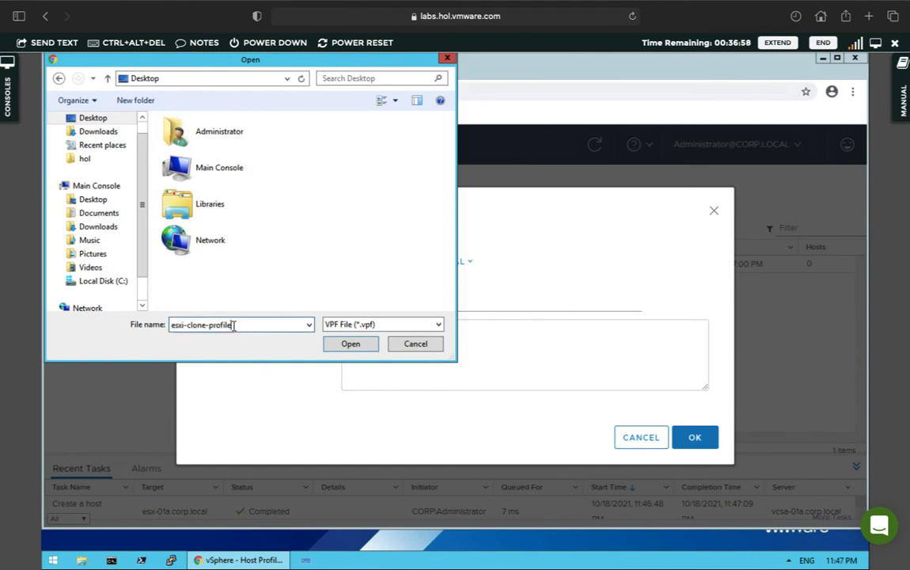
click(205, 324)
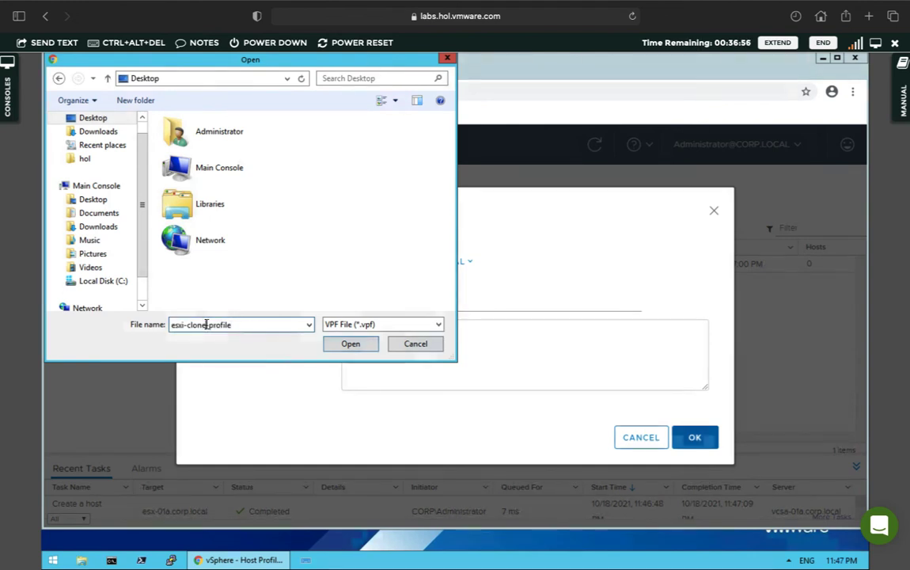
key(BackSpace)
key(BackSpace)
key(BackSpace)
key(BackSpace)
key(BackSpace)
key(BackSpace)
key(BackSpace)
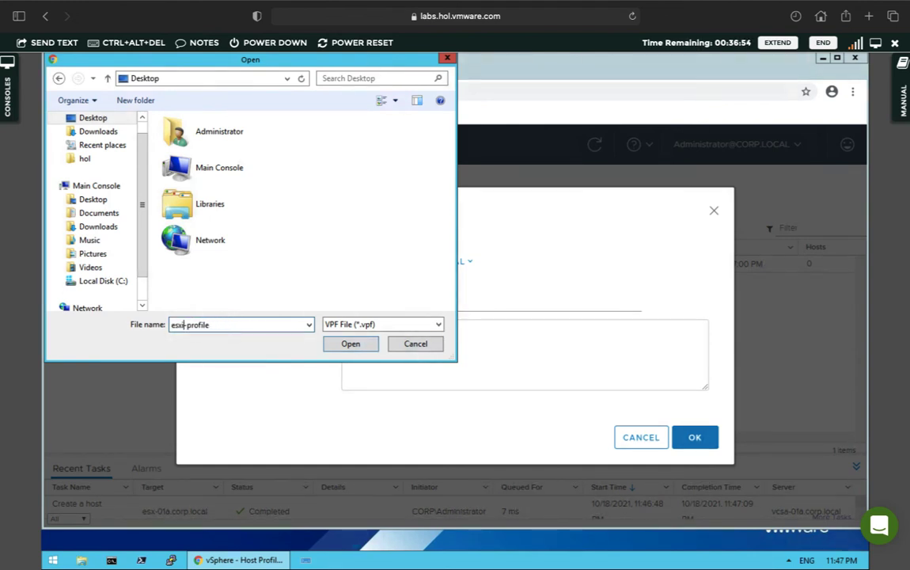
text(i)
click(351, 345)
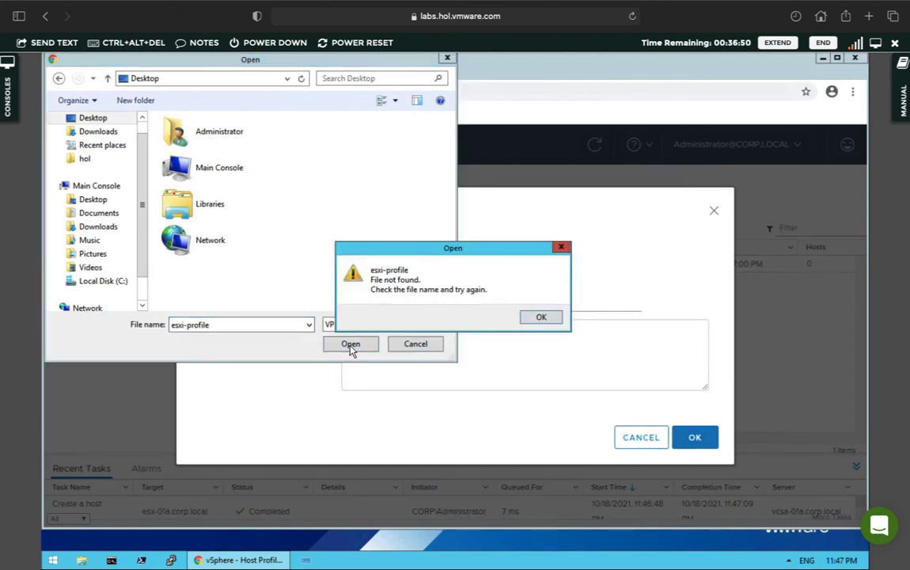
click(555, 316)
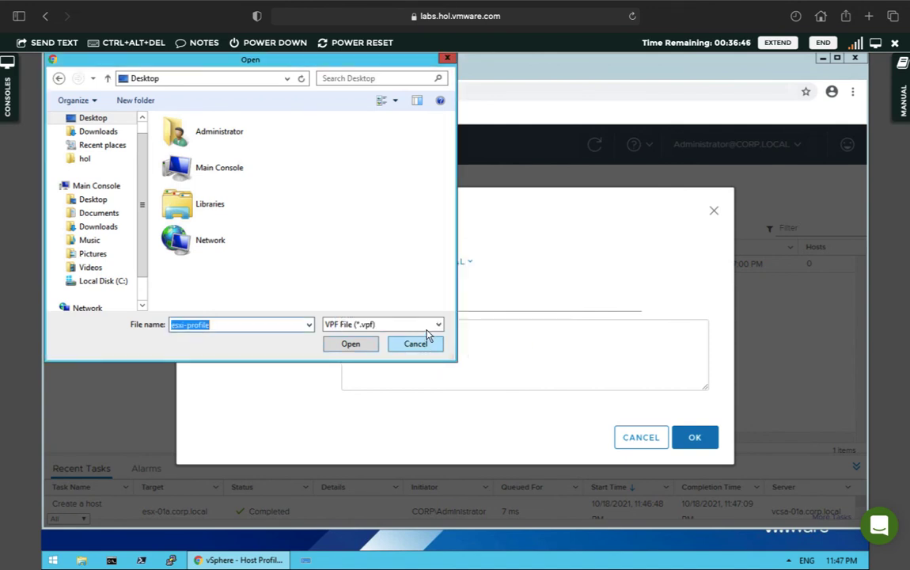
click(427, 324)
click(420, 346)
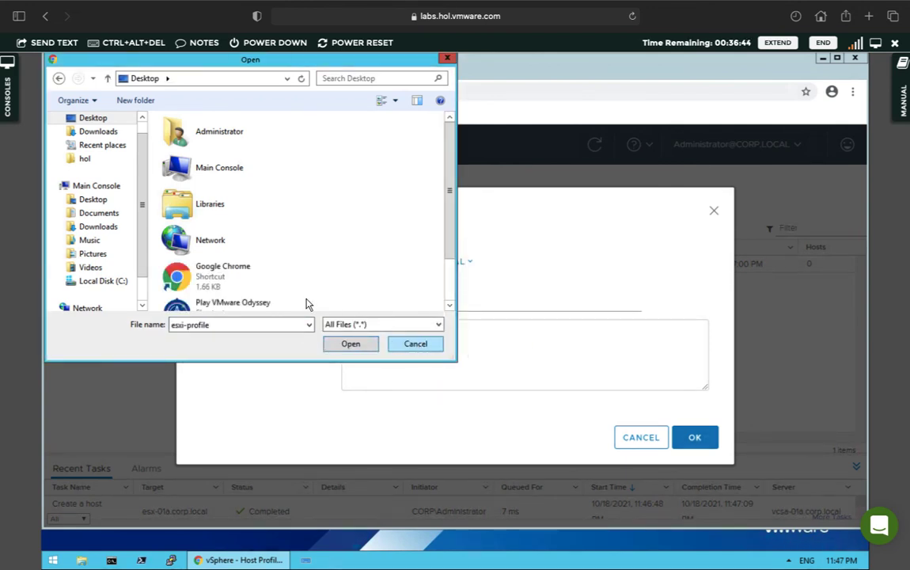
click(422, 345)
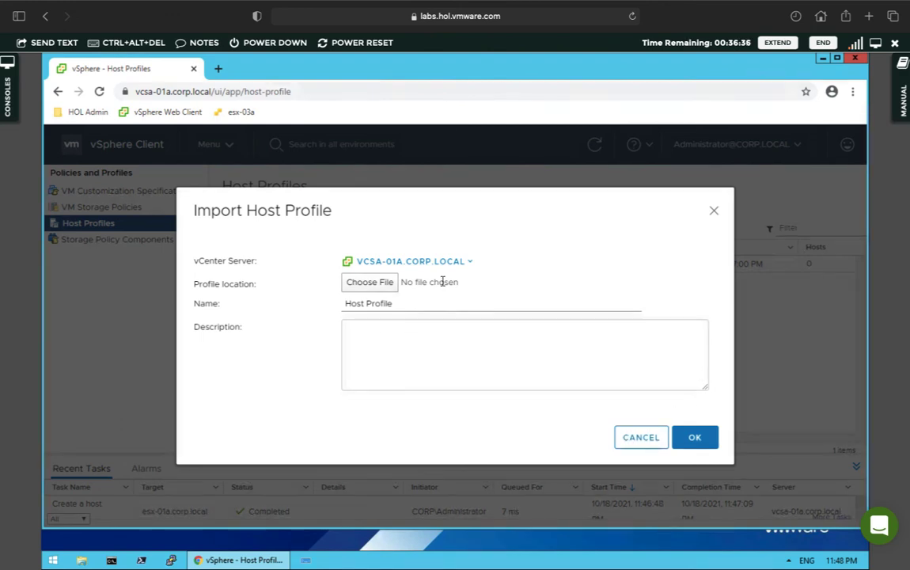
click(639, 438)
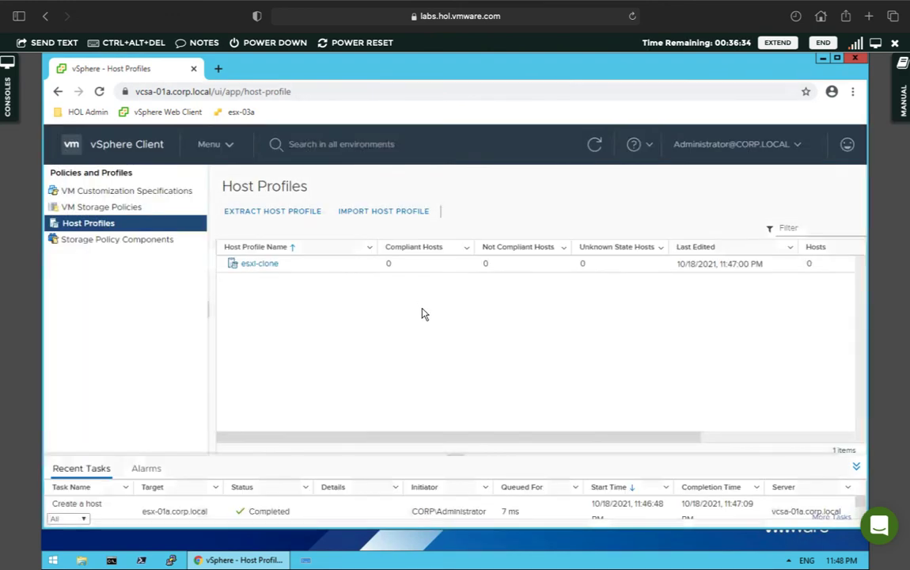
- Open the esxi-clone host profile and review its summary, configuration categories and compliance monitoring
click(258, 264)
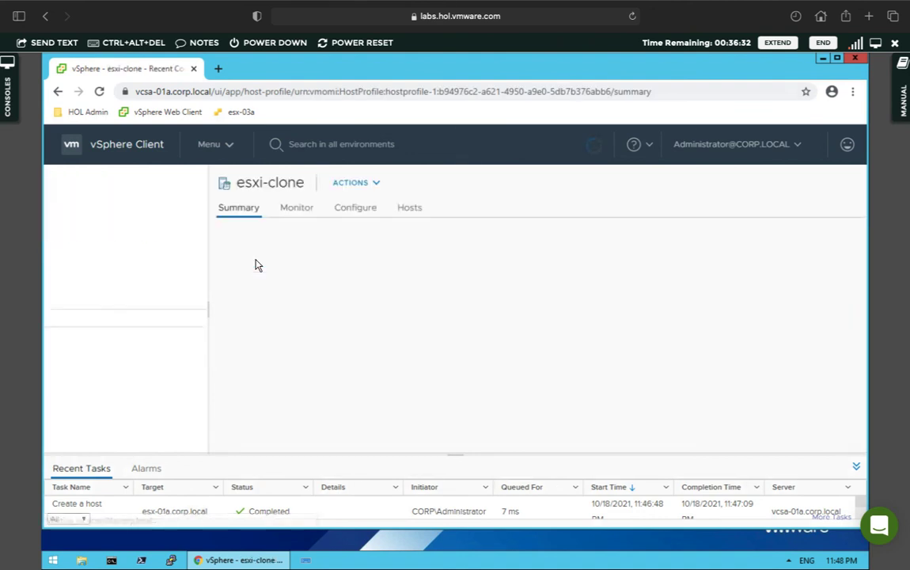
right_click(256, 265)
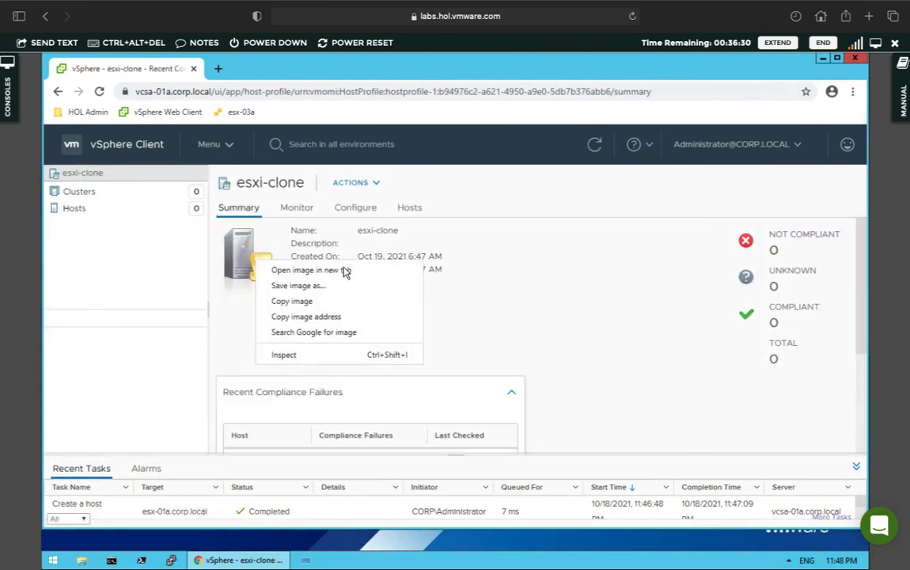
click(431, 327)
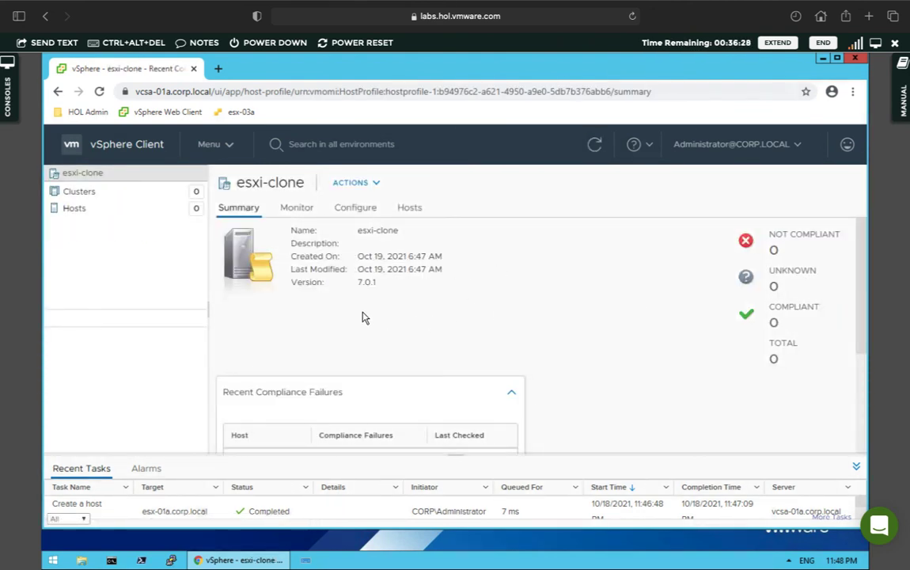
scroll(363, 318, down, 3)
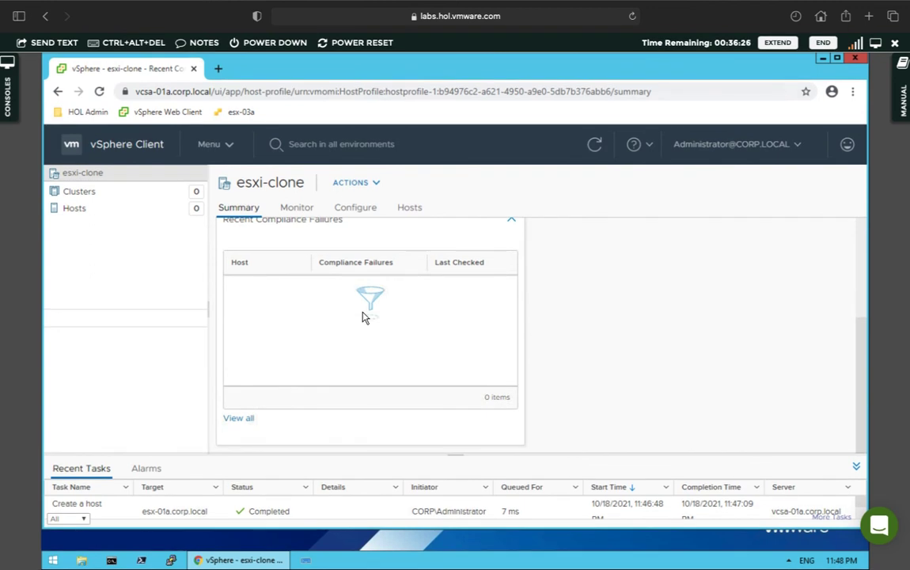
scroll(364, 316, up, 3)
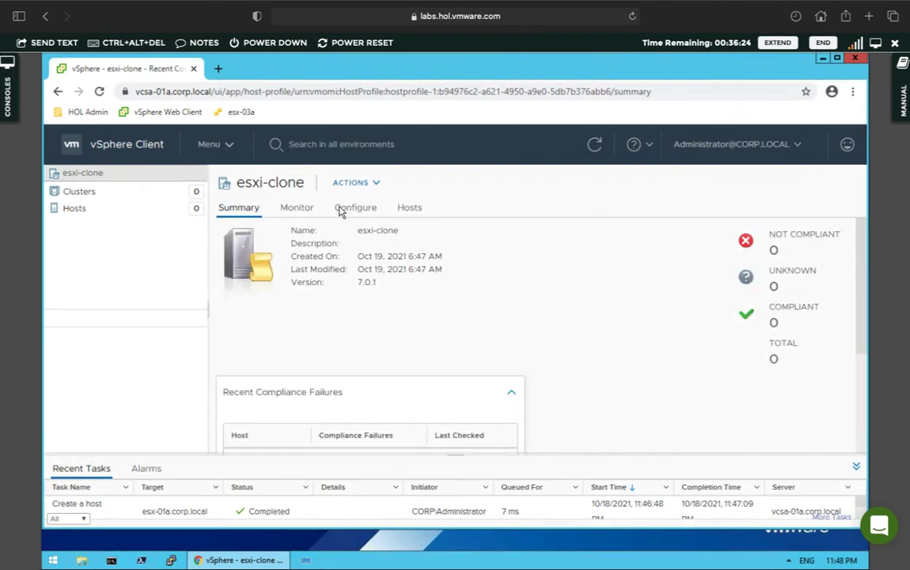
click(356, 208)
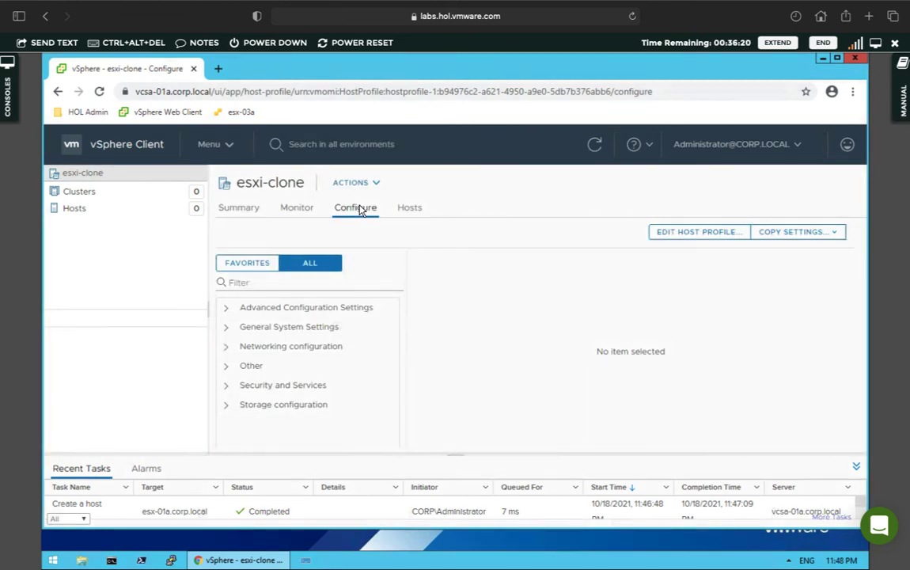
click(295, 212)
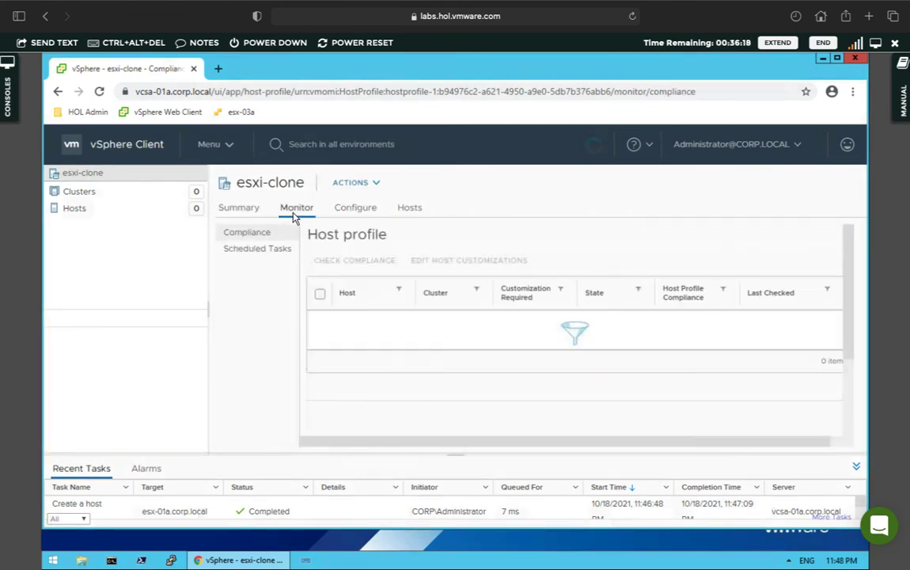
click(240, 209)
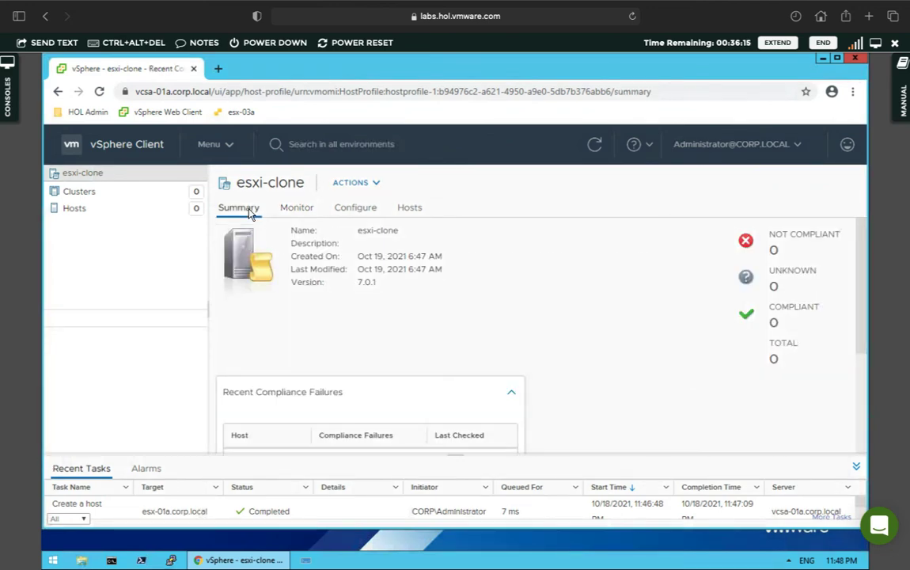
- Export the esxi-clone host profile as a VPF file and check the download's options
click(375, 183)
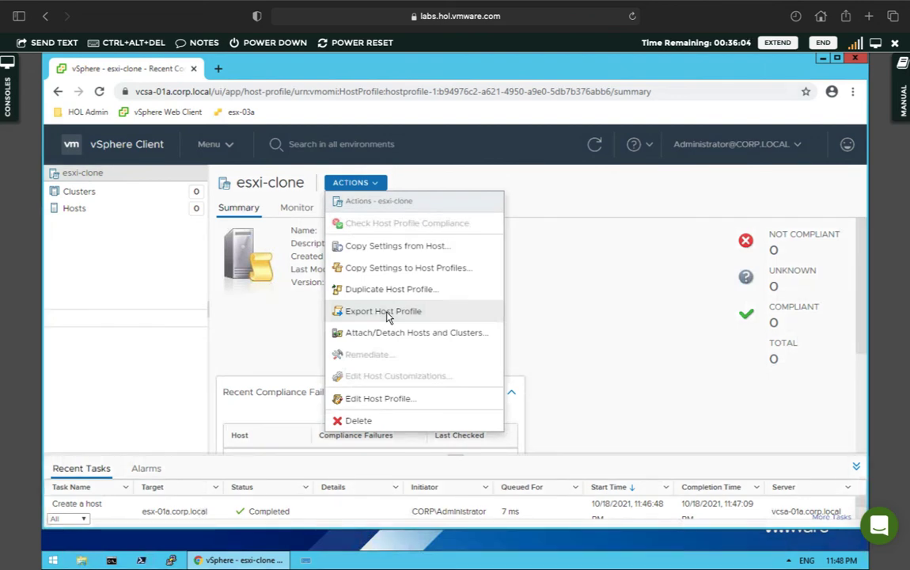
click(383, 312)
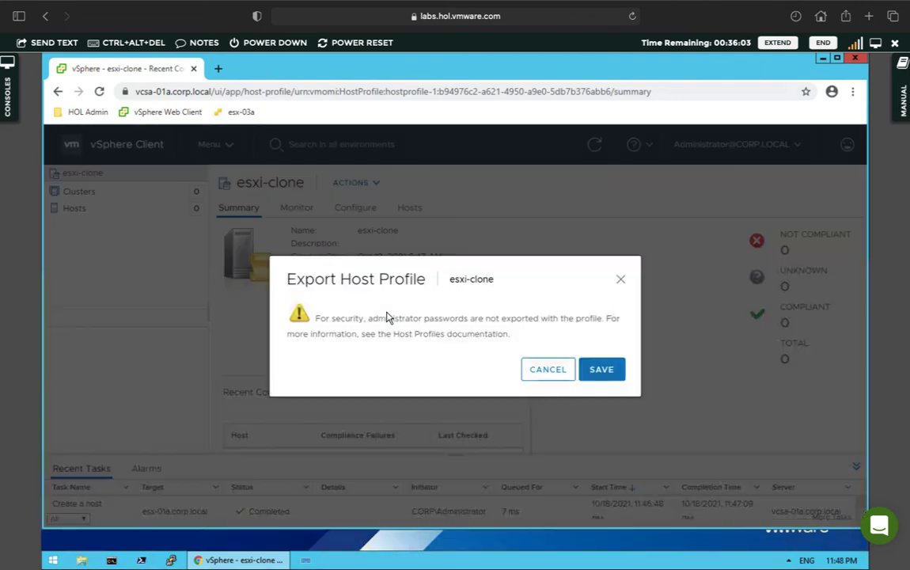
click(602, 369)
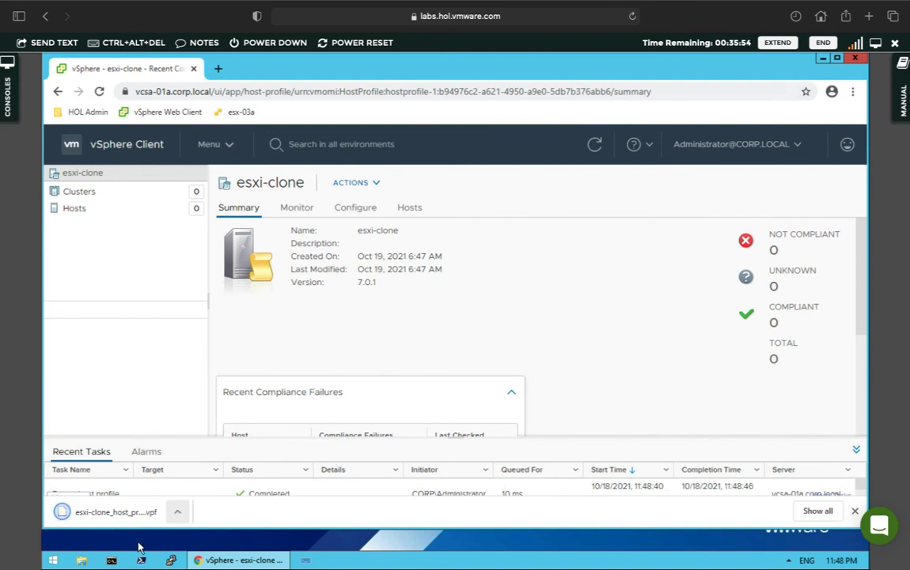
click(180, 514)
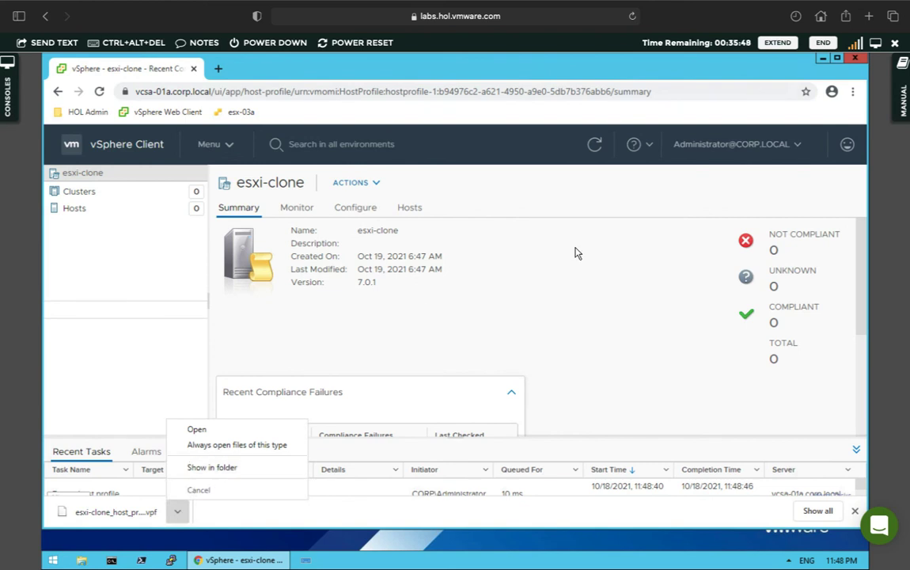
click(338, 206)
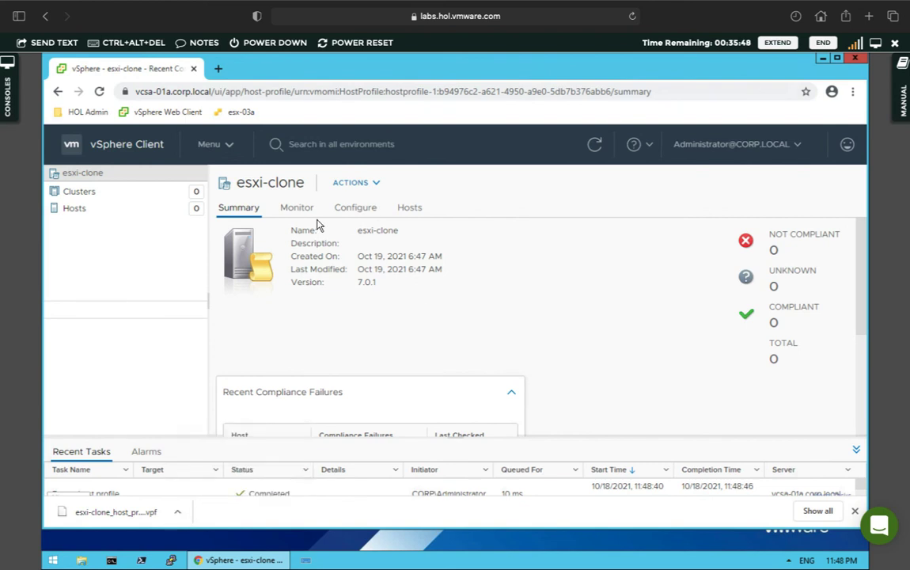
- Return to the host profiles list and import esxi-clone_host_profile.vpf from Downloads under the name Host Profile
click(137, 145)
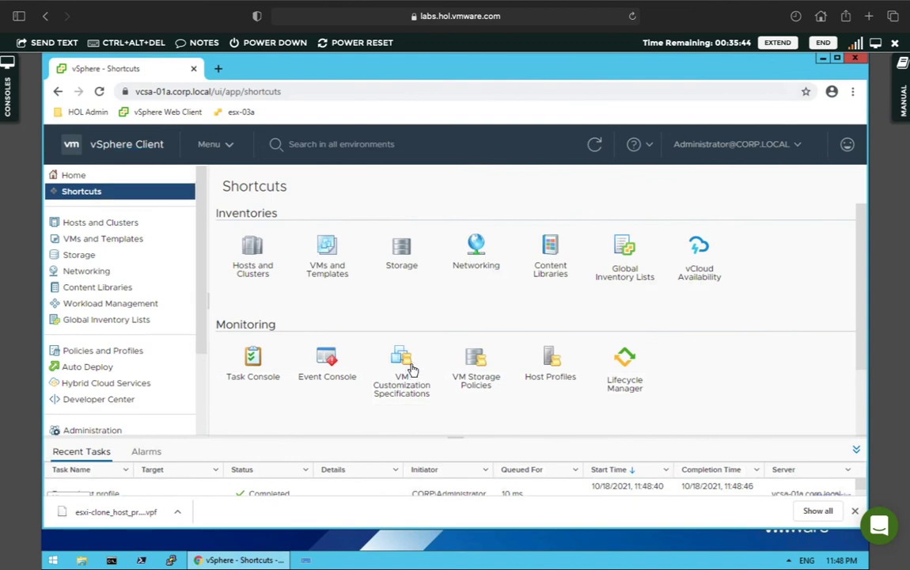
click(403, 381)
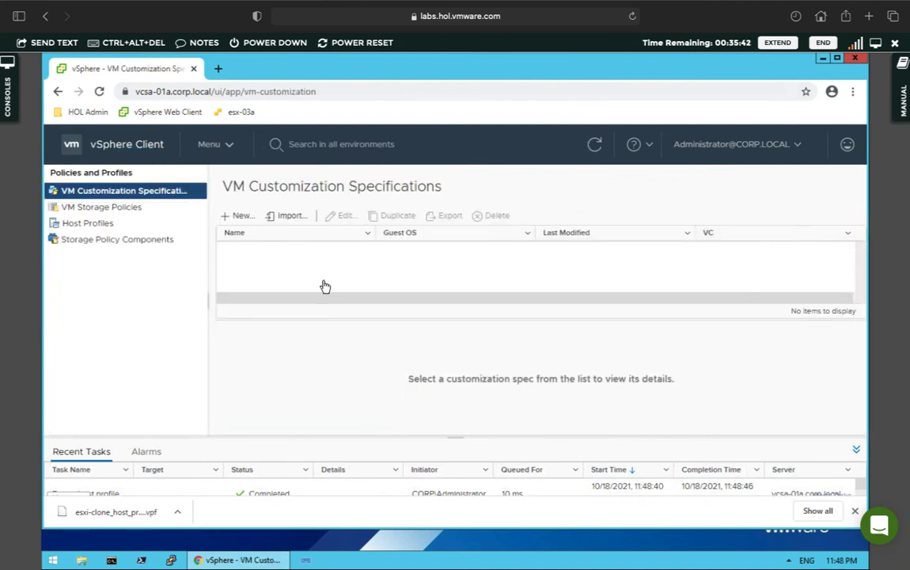
click(90, 225)
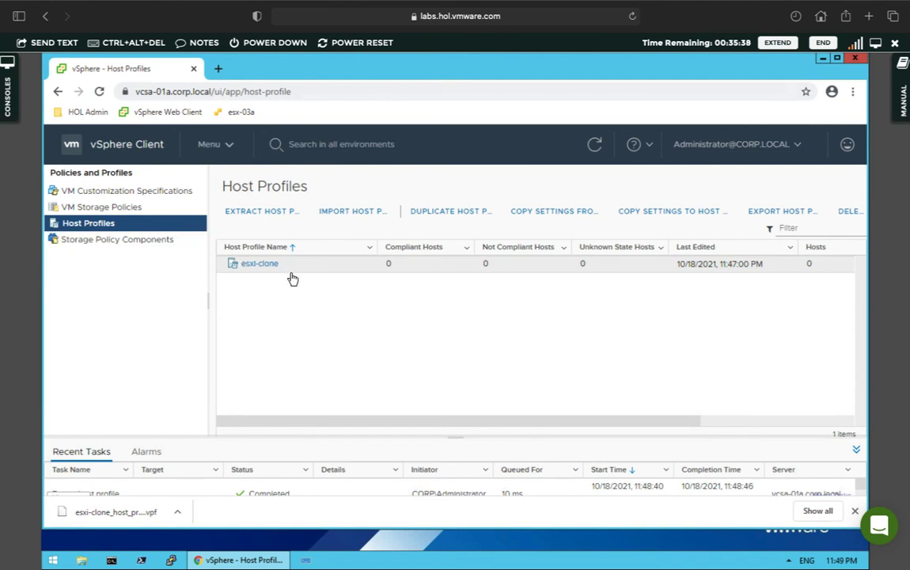
click(353, 212)
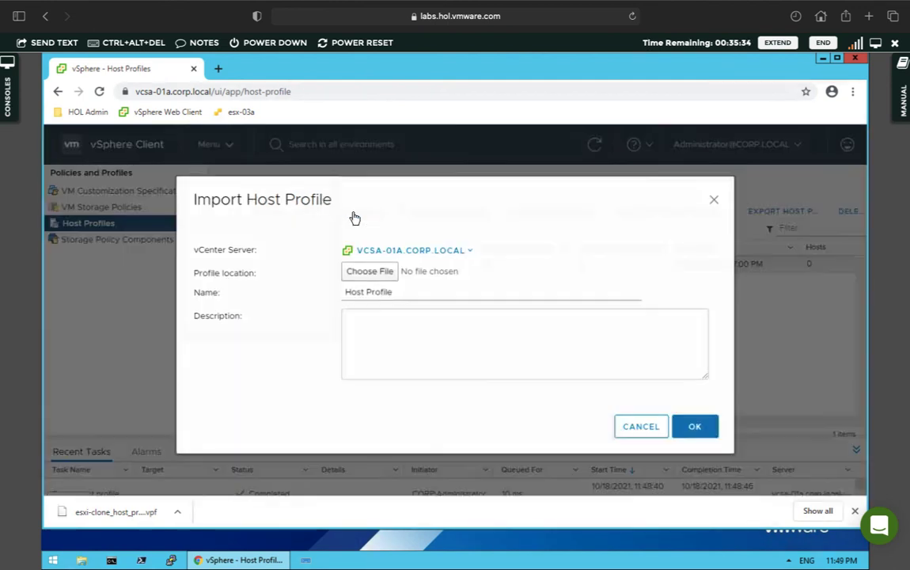
click(359, 273)
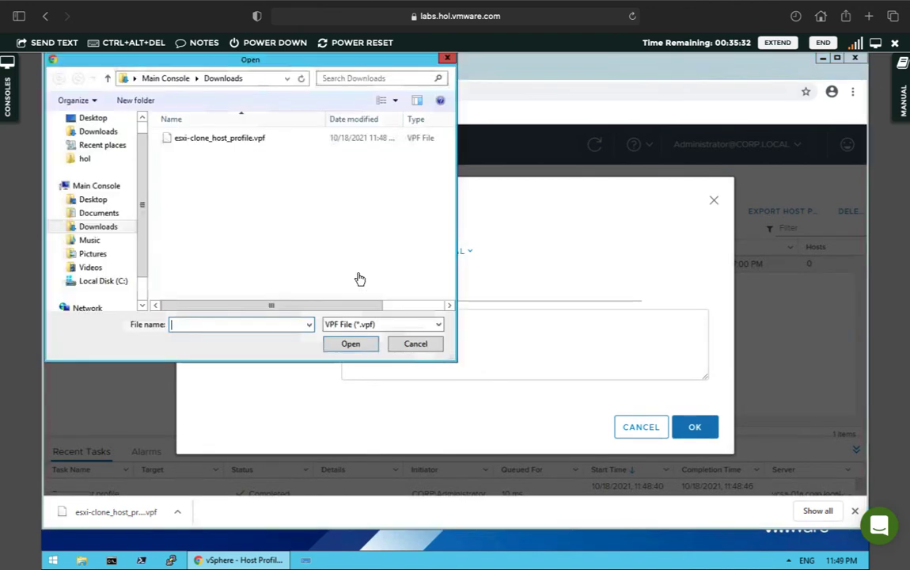
click(222, 148)
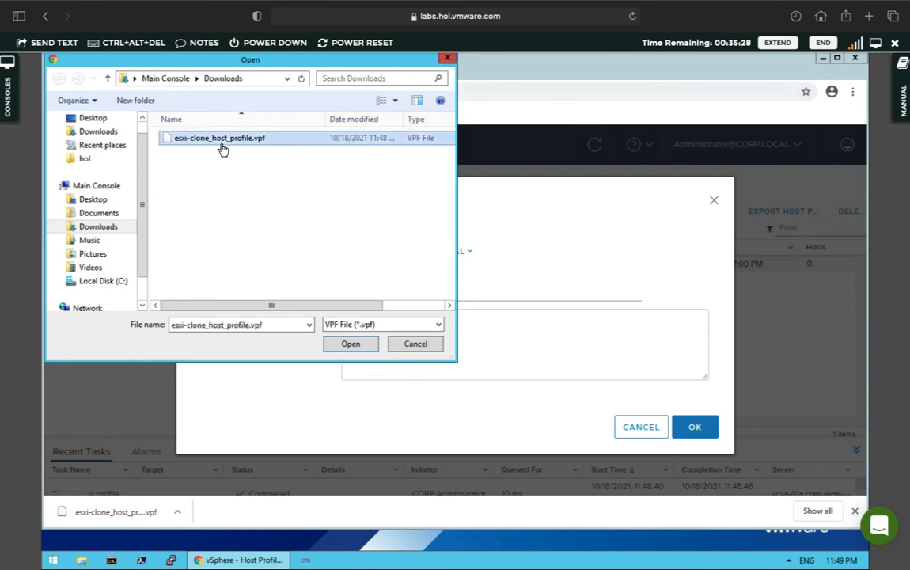
click(350, 344)
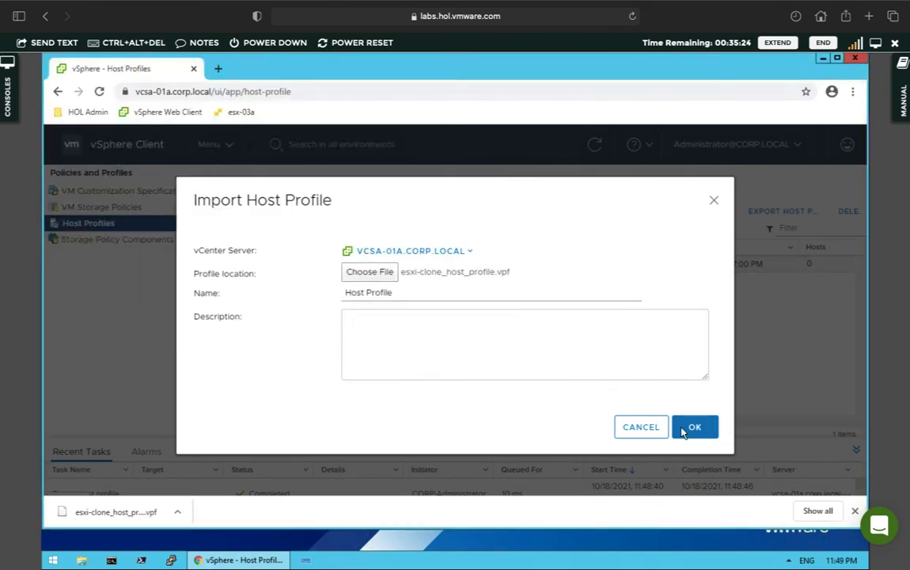
click(685, 430)
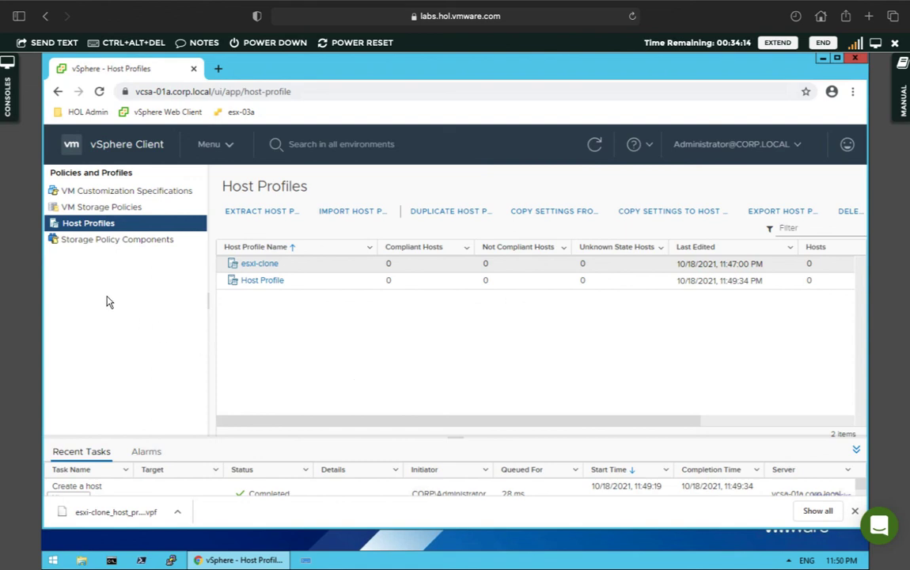
- Open the storage policy components, examine the Storage I/O Control settings offered for a new component, and cancel its creation
click(106, 245)
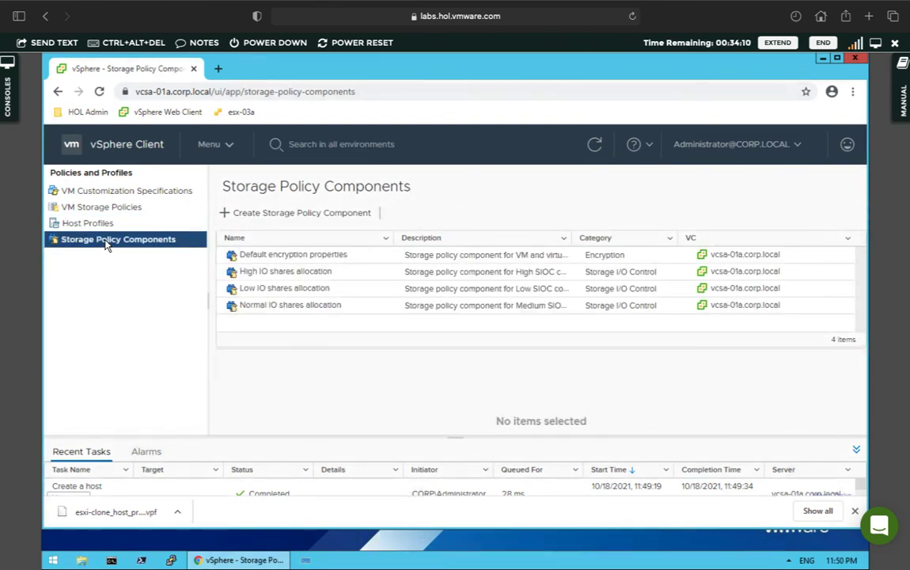
click(312, 214)
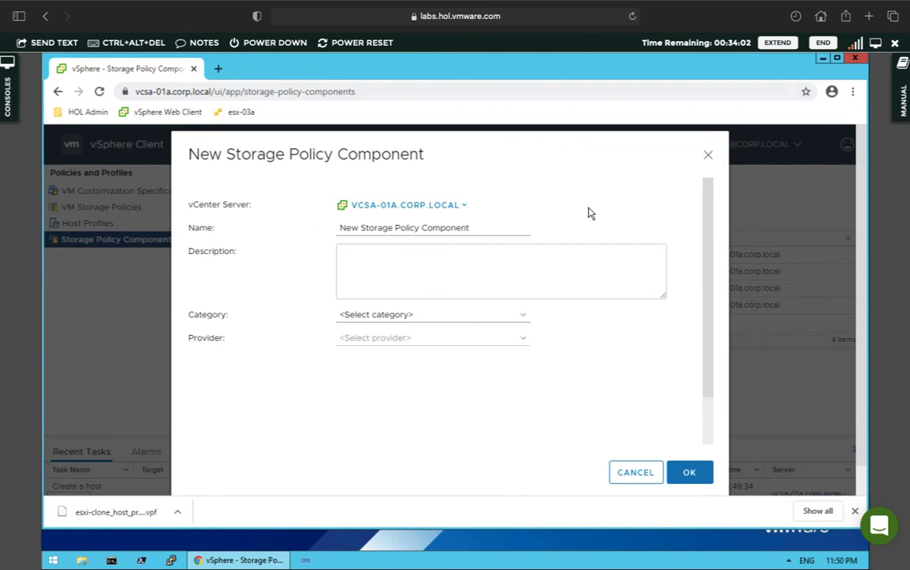
click(453, 318)
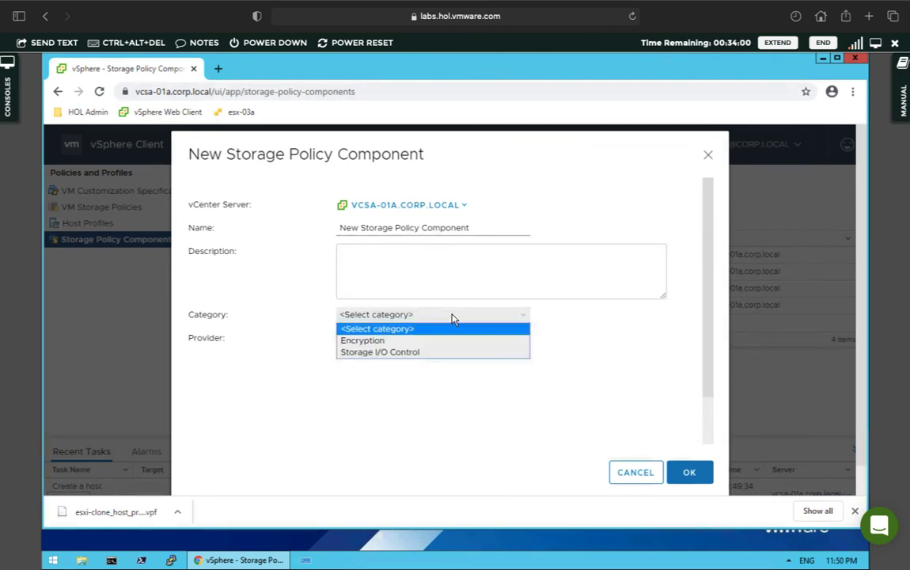
click(453, 318)
click(452, 318)
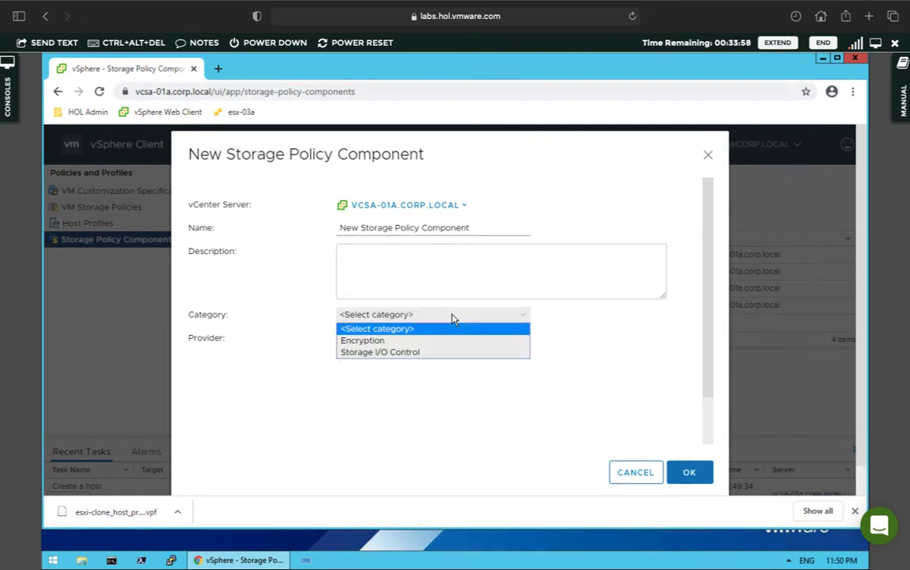
click(413, 354)
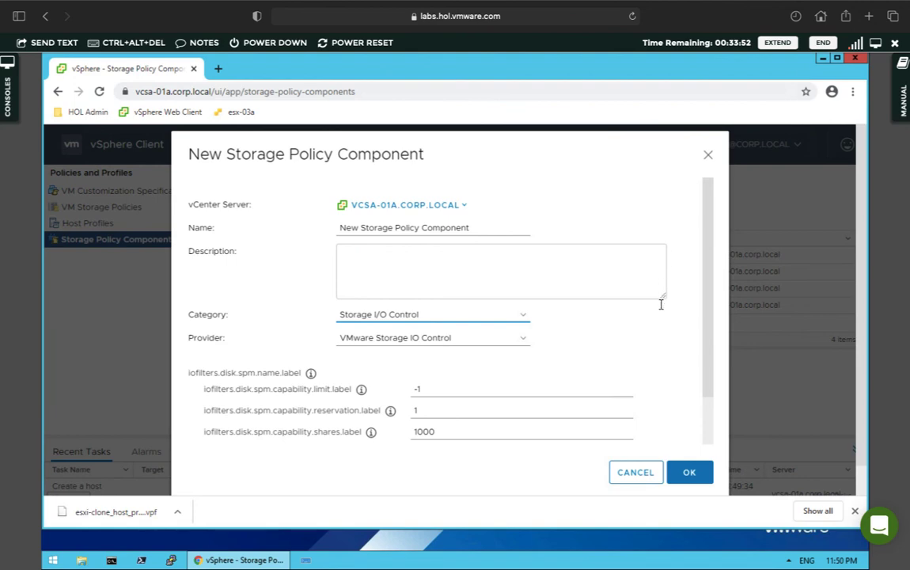
click(637, 473)
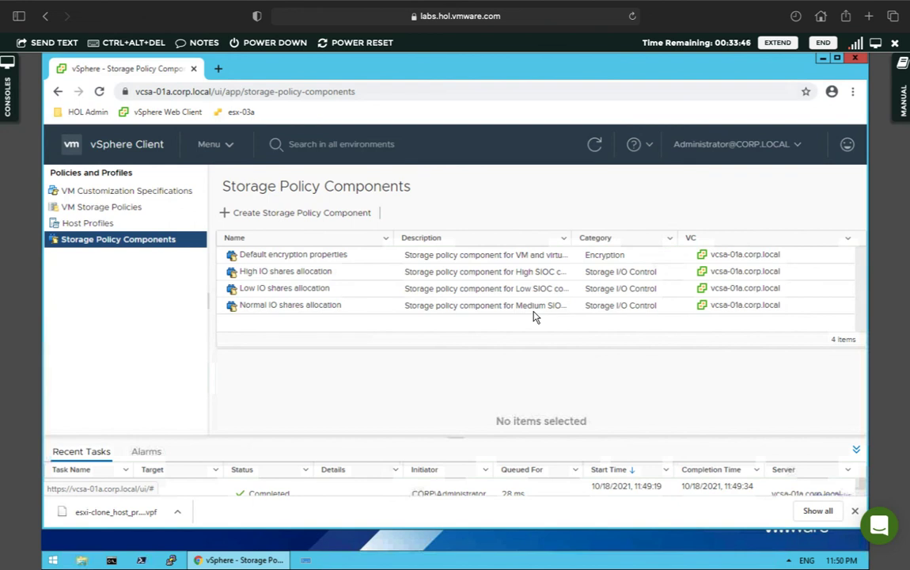
- Revisit the host profiles list and look through the vSphere shortcuts page's monitoring, administration and navigation entries
click(96, 226)
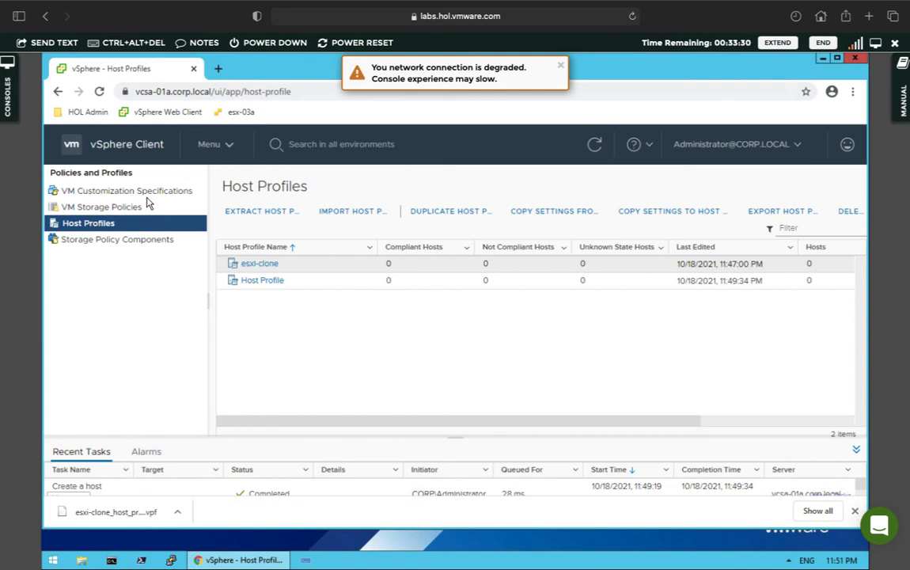
click(135, 152)
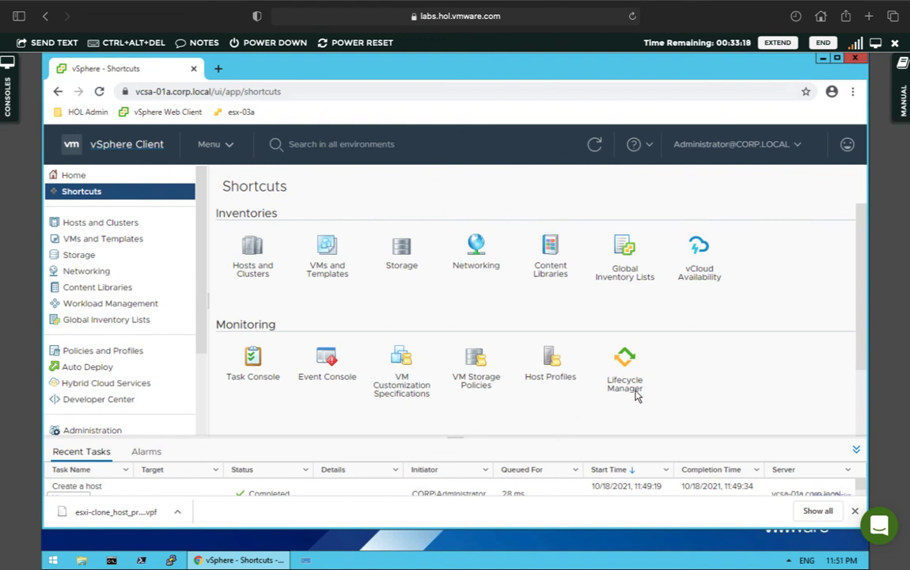
scroll(532, 411, down, 2)
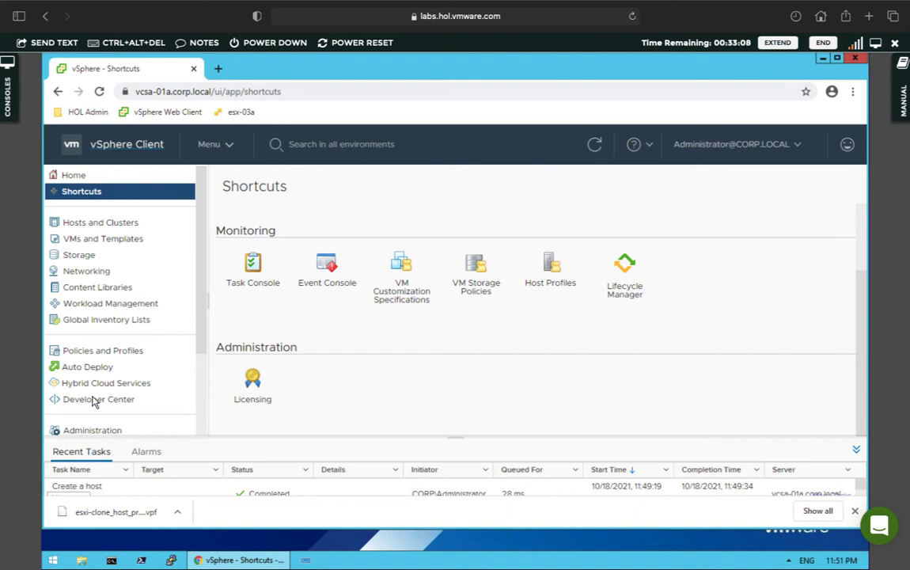
scroll(85, 406, down, 3)
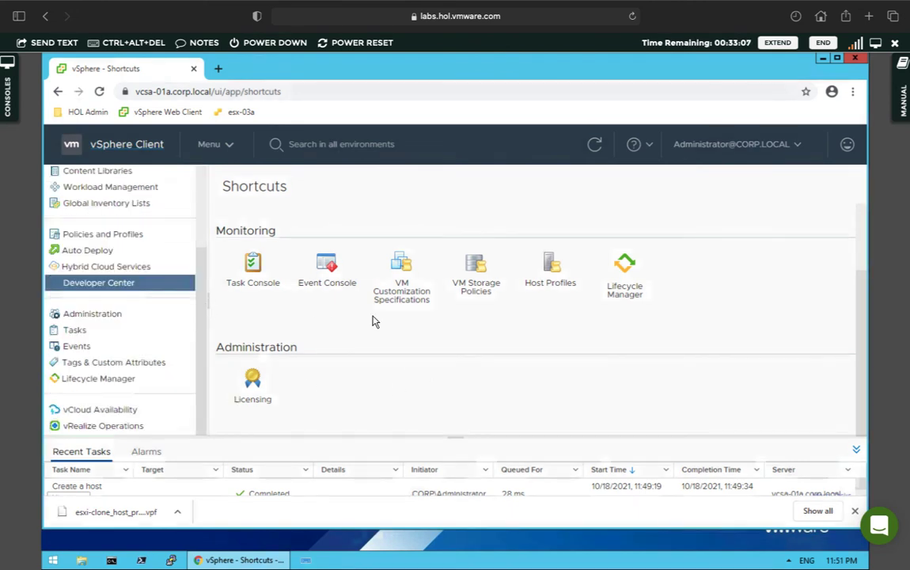
click(123, 349)
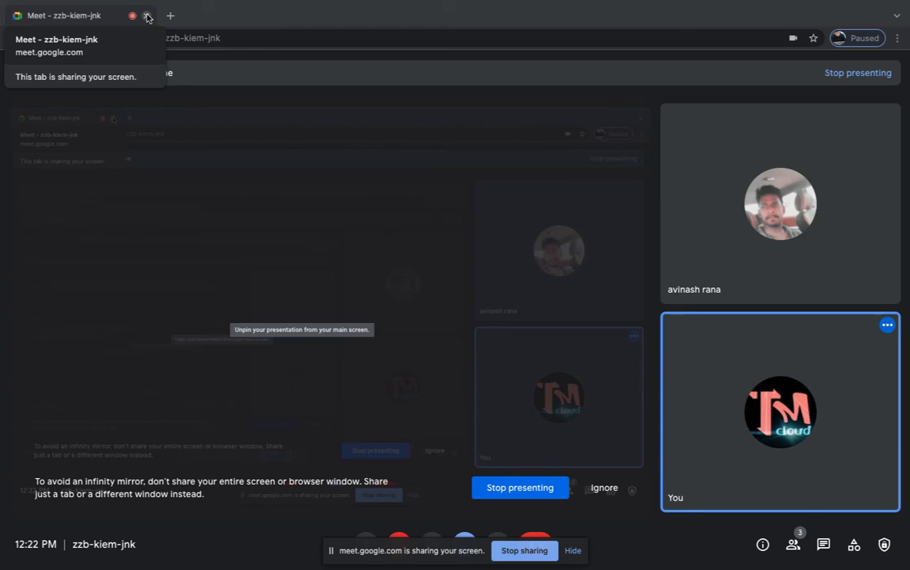
- Close the Google Meet tab that is sharing the screen and return to the Mac desktop
click(147, 17)
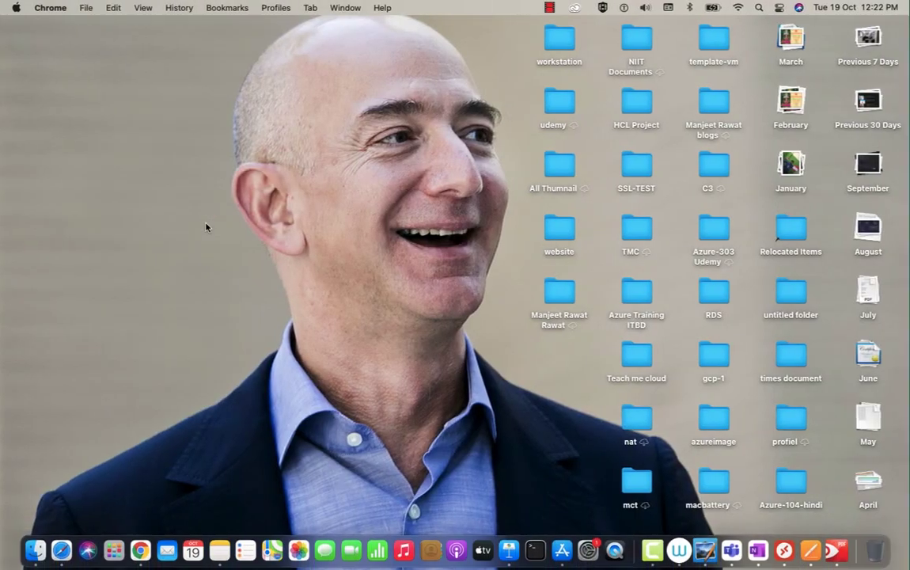
key(ctrl+Right)
key(ctrl+Left)
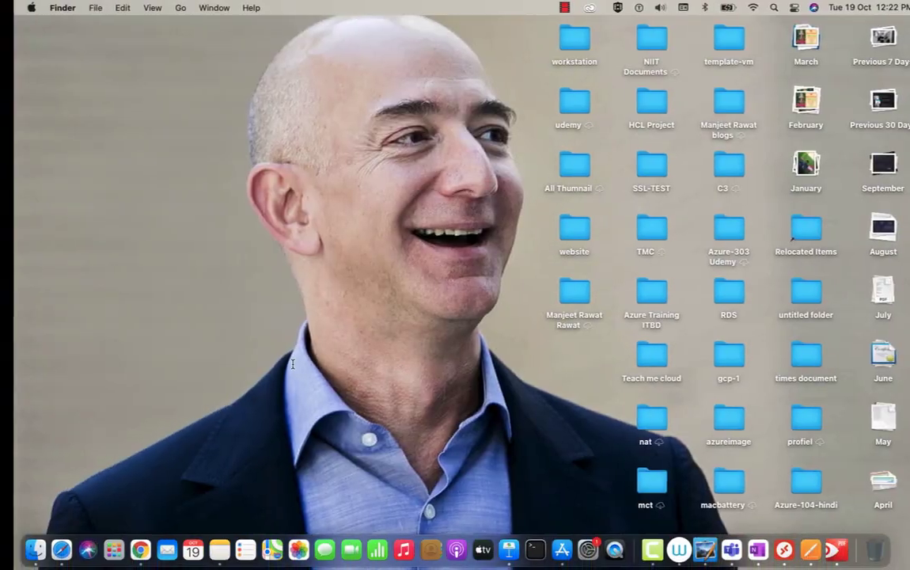
right_click(652, 548)
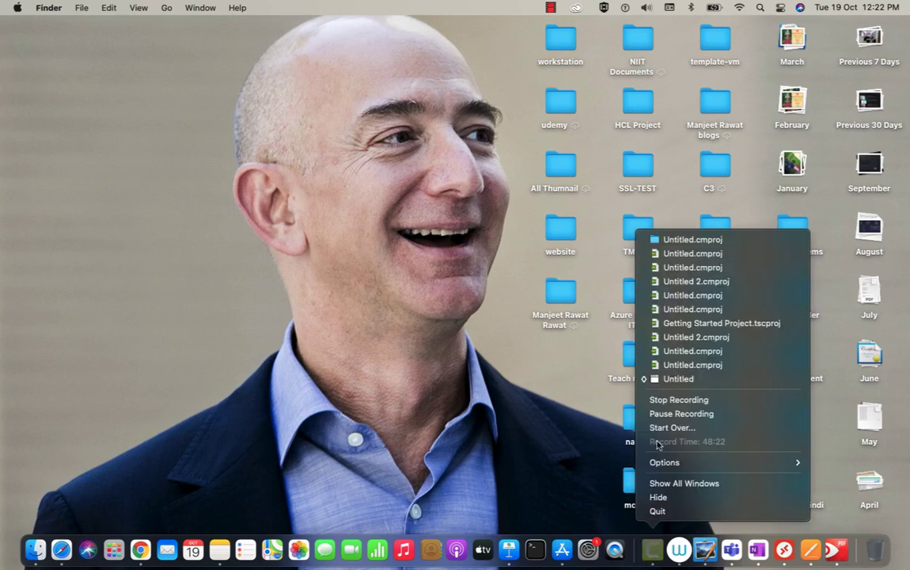